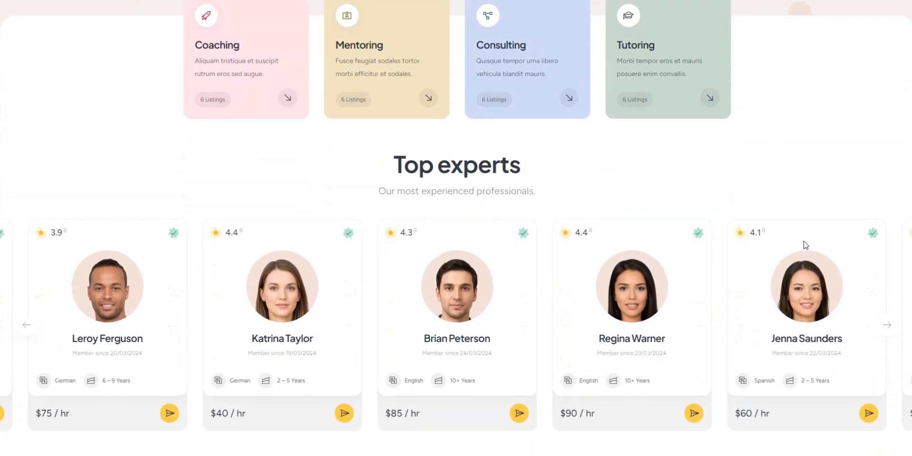
# Step: Look through the demo home page's experts, how-it-works, testimonials and recent posts sections, and open the services catalogue
pyautogui.scroll(-4, 806, 244)
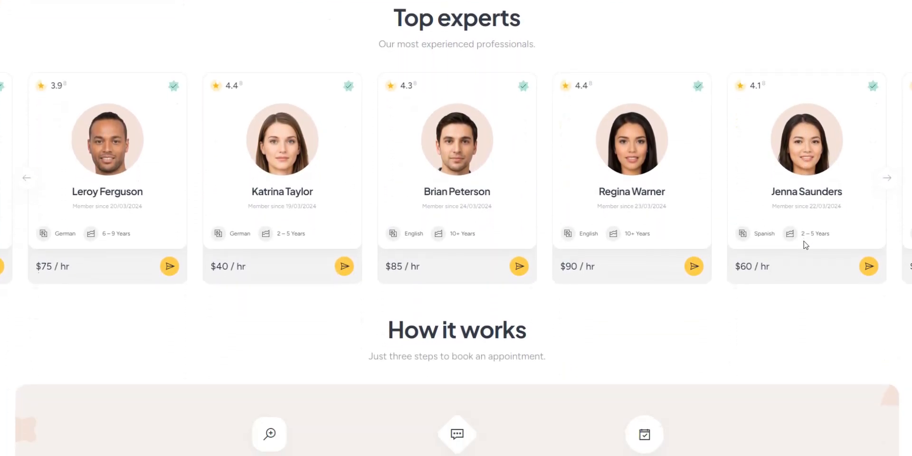
pyautogui.scroll(-4, 806, 245)
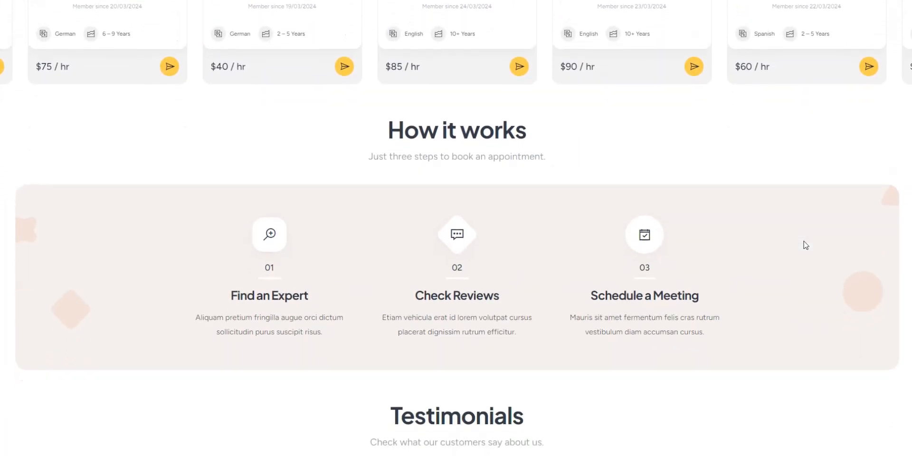
pyautogui.scroll(-6, 806, 244)
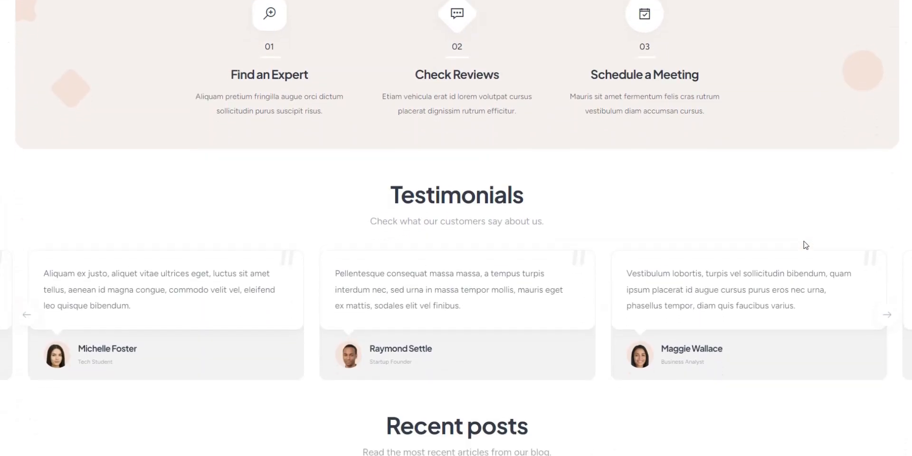
pyautogui.scroll(-6, 806, 245)
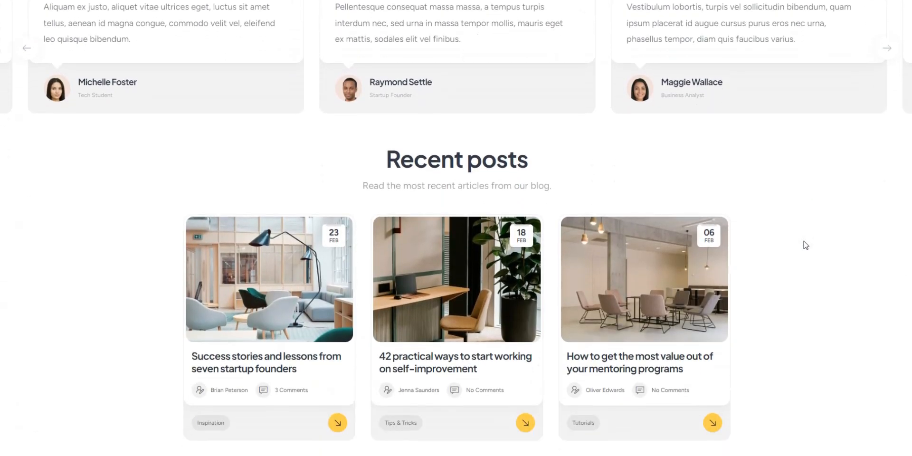
# Step: Open the "Strategy consulting for SaaS startups" service and examine its details, booking form, expert profile, reviews and related listings
pyautogui.scroll(-2, 806, 245)
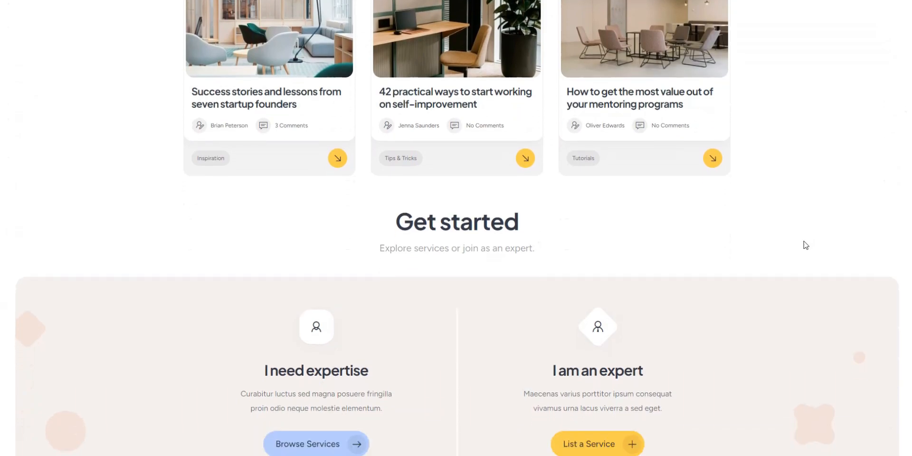
pyautogui.click(356, 395)
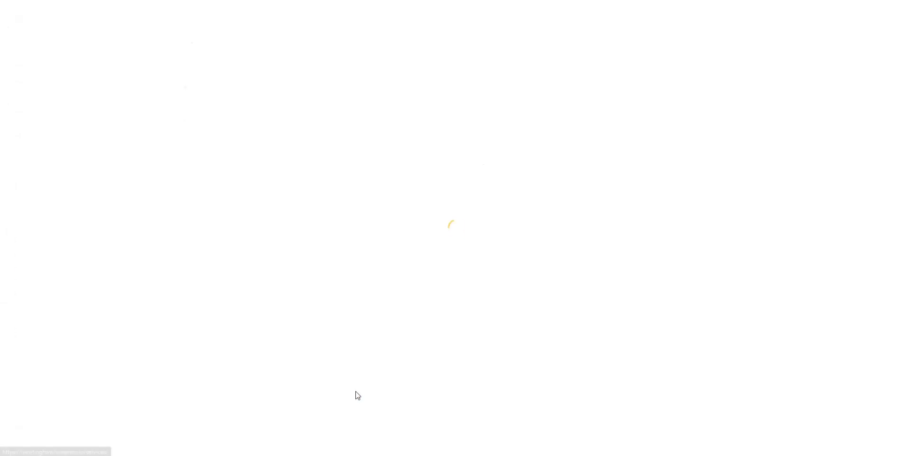
pyautogui.scroll(-2, 807, 284)
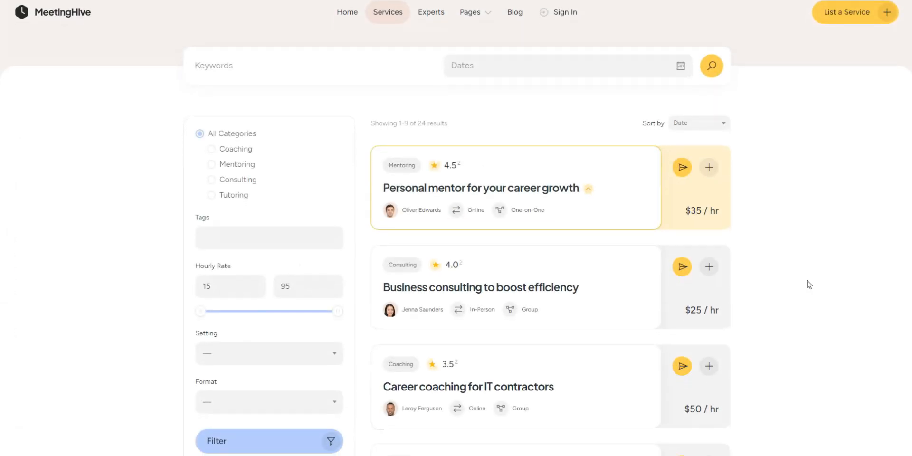
pyautogui.scroll(-3, 809, 284)
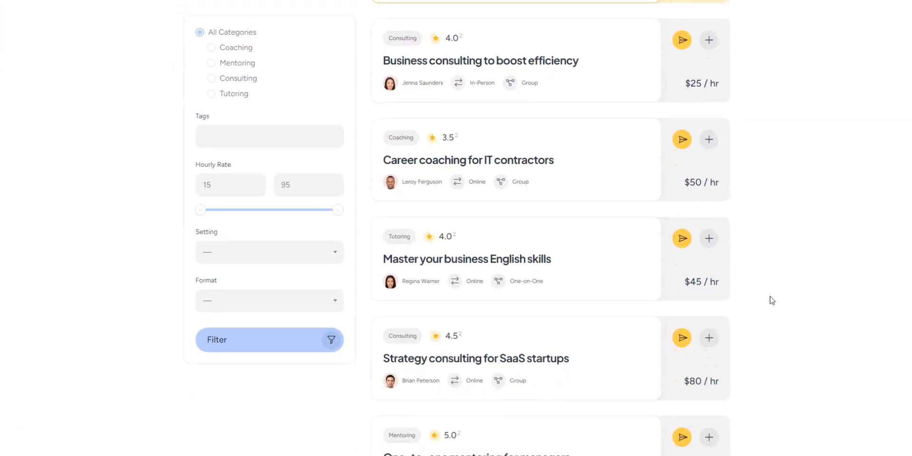
pyautogui.click(494, 357)
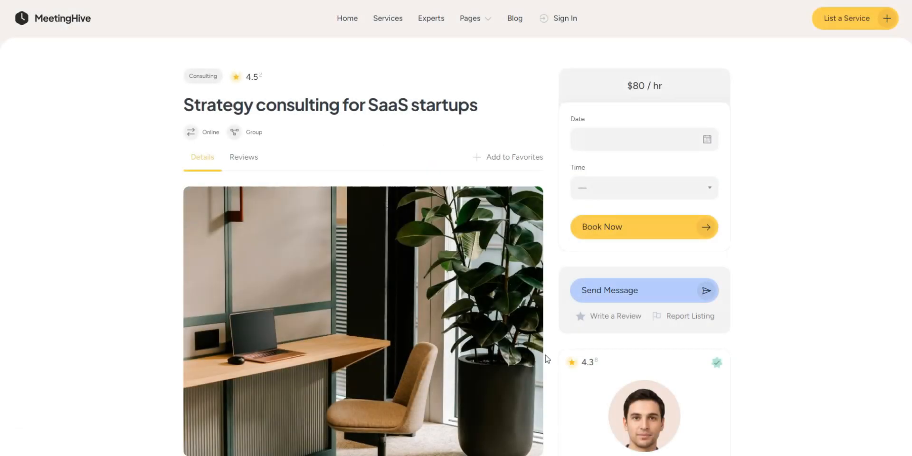
pyautogui.scroll(-1, 850, 315)
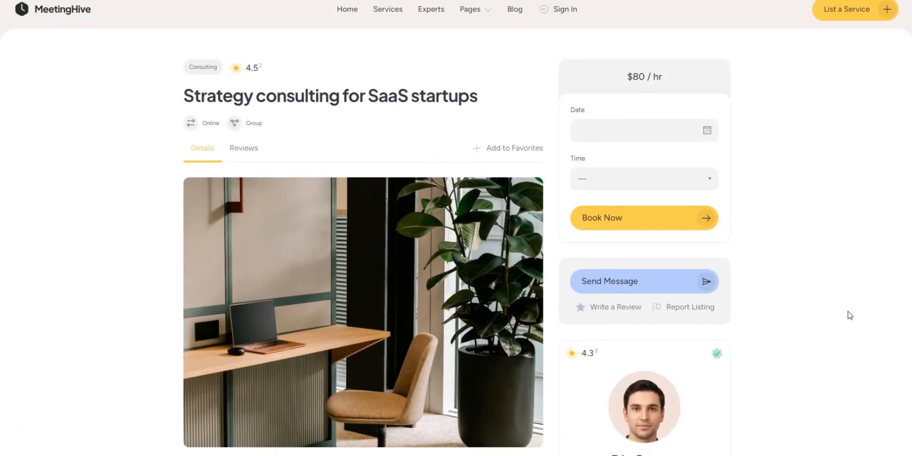
pyautogui.scroll(-3, 849, 316)
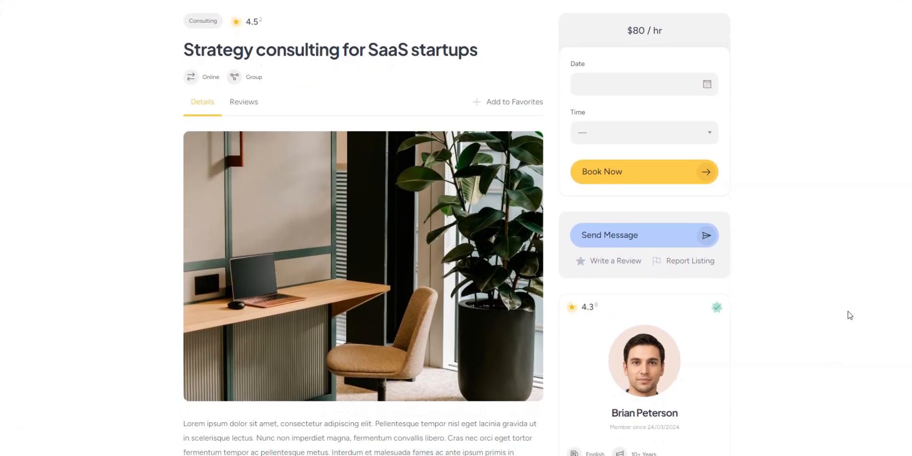
pyautogui.scroll(-4, 850, 315)
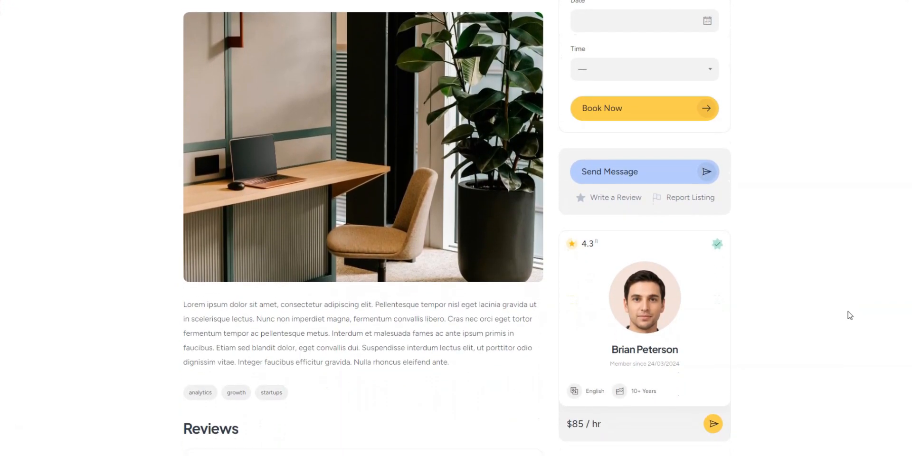
pyautogui.scroll(-4, 850, 315)
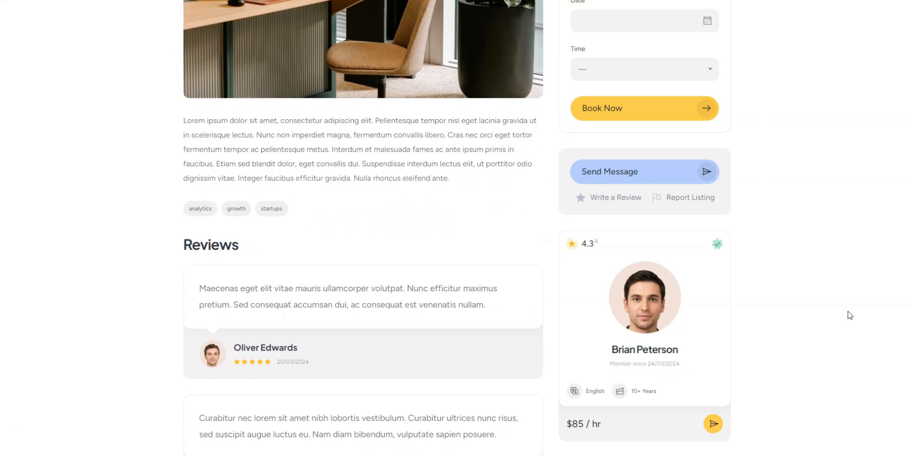
pyautogui.scroll(-5, 850, 316)
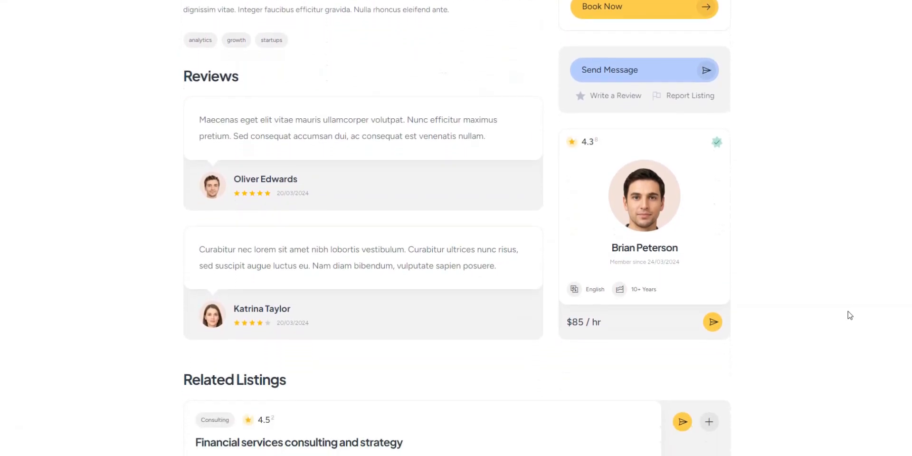
pyautogui.scroll(-3, 850, 315)
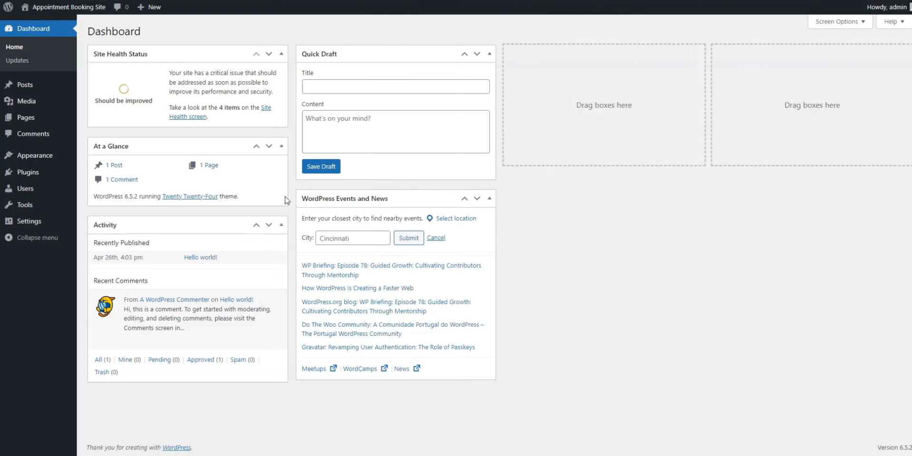
# Step: Upload the theme file meetinghive.zip to the WordPress site, install it and activate the MeetingHive theme
pyautogui.click(89, 159)
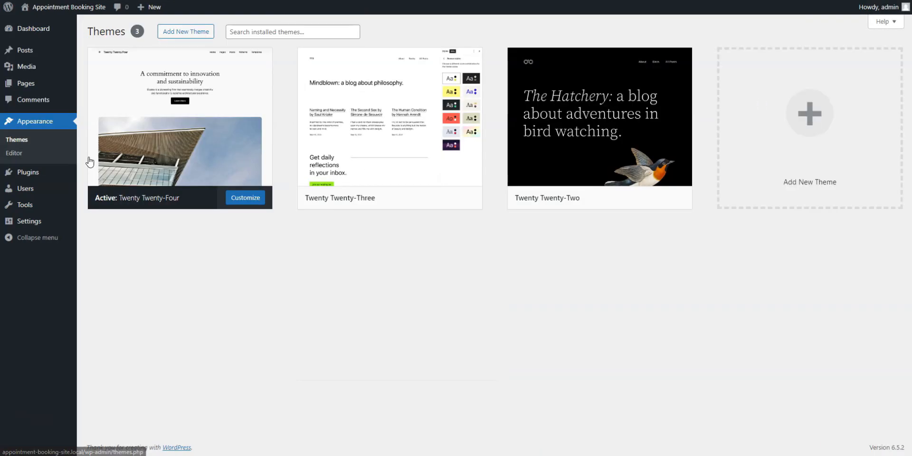
pyautogui.click(192, 36)
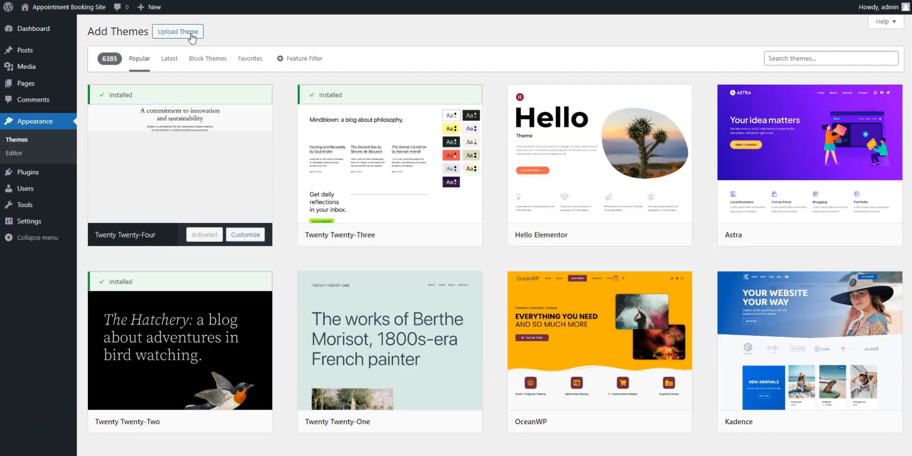
pyautogui.click(191, 36)
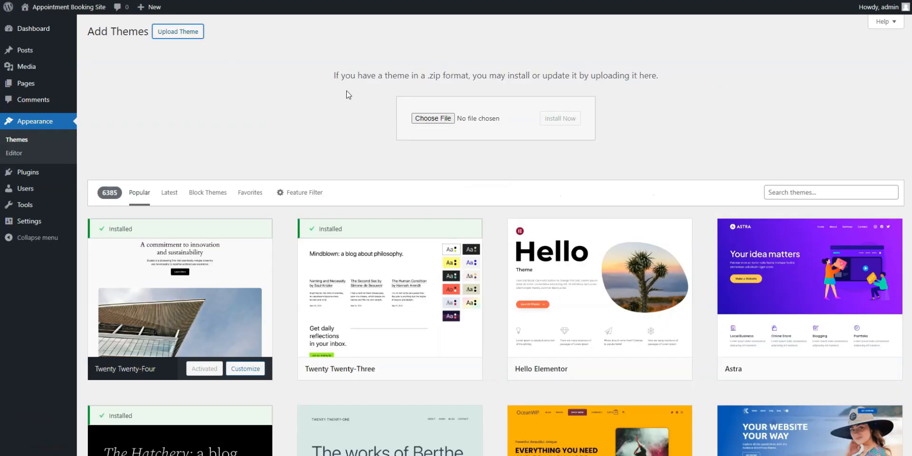
pyautogui.click(432, 117)
pyautogui.scroll(-3, 143, 95)
pyautogui.doubleClick(127, 106)
pyautogui.click(576, 125)
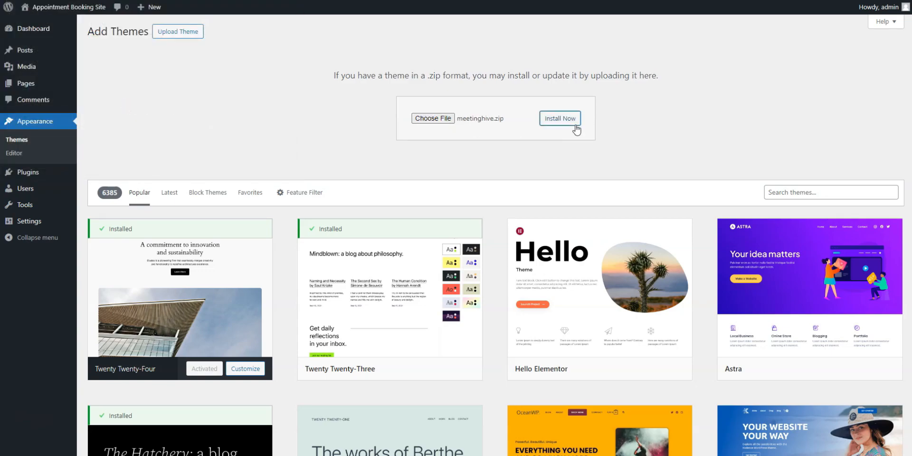
pyautogui.click(137, 101)
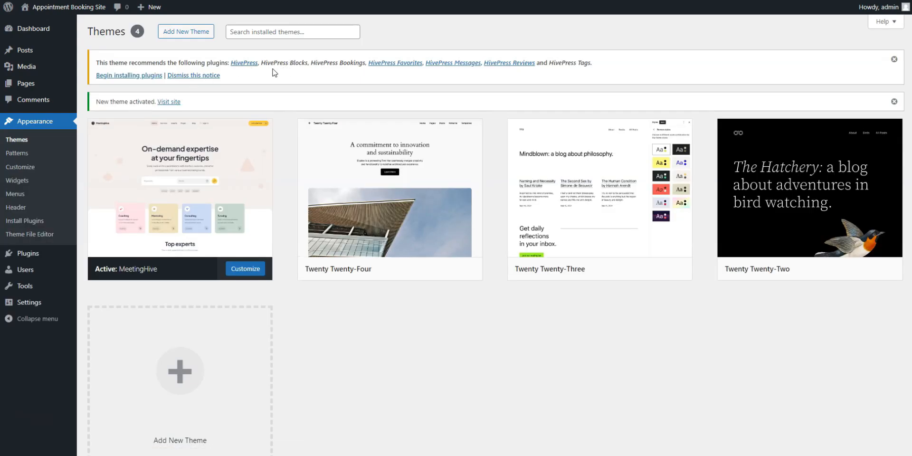
# Step: Bulk-install all plugins recommended by the theme, from HivePress and HivePress Blocks through HivePress Tags
pyautogui.click(120, 77)
pyautogui.click(97, 84)
pyautogui.click(112, 66)
pyautogui.click(101, 88)
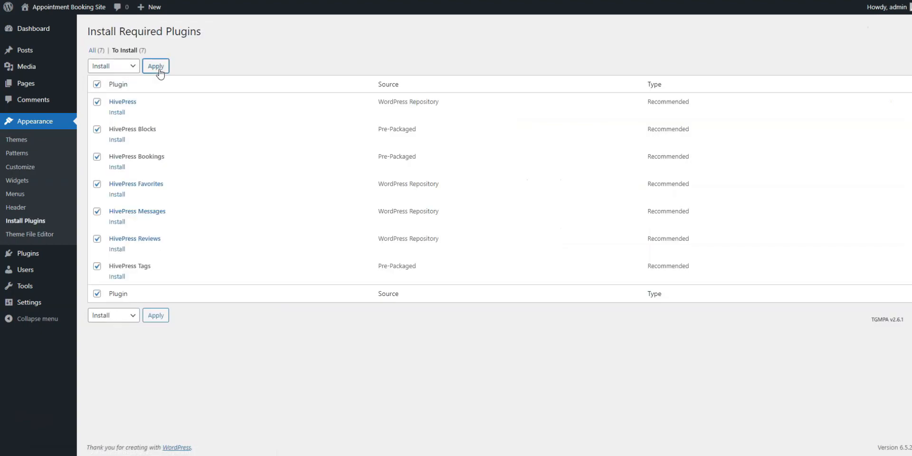
pyautogui.click(159, 71)
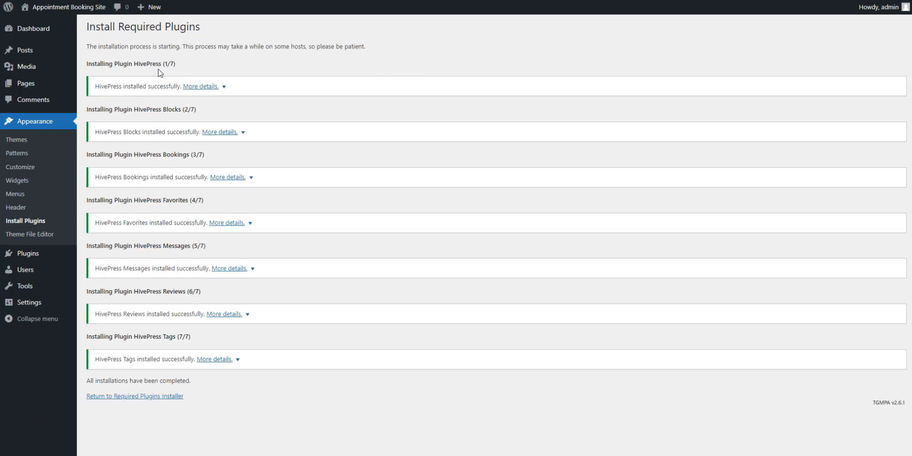
# Step: Bulk-activate all the installed HivePress plugins and dismiss the demo content notice on the dashboard
pyautogui.click(135, 397)
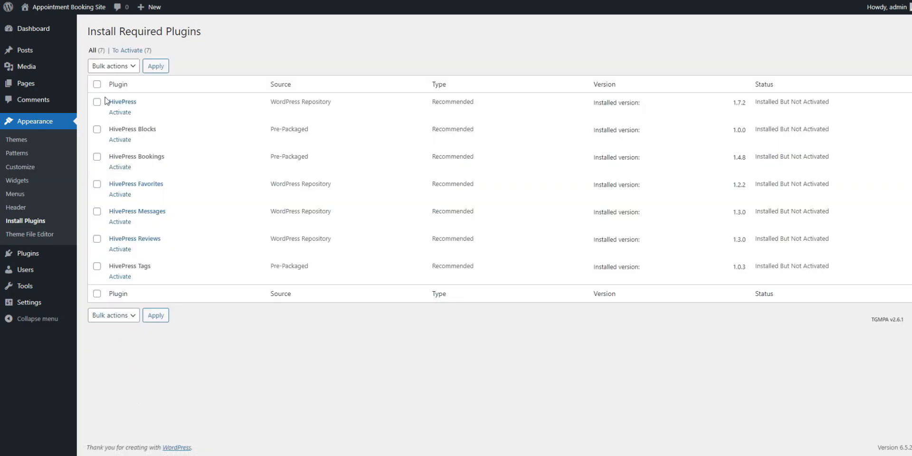
pyautogui.click(97, 85)
pyautogui.click(114, 66)
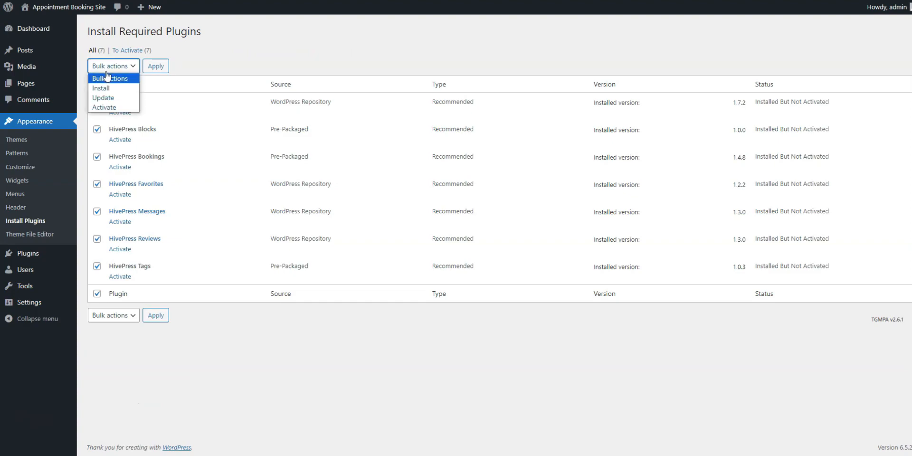
pyautogui.click(107, 107)
pyautogui.click(156, 66)
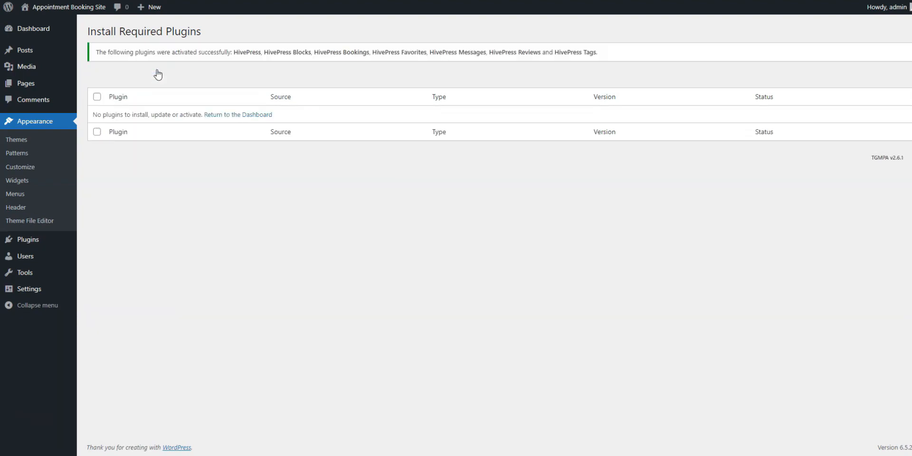
pyautogui.click(229, 116)
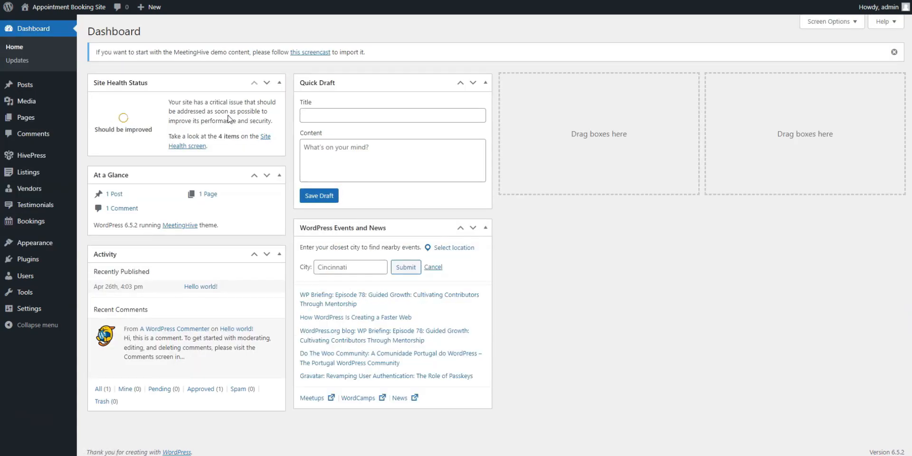
pyautogui.click(894, 53)
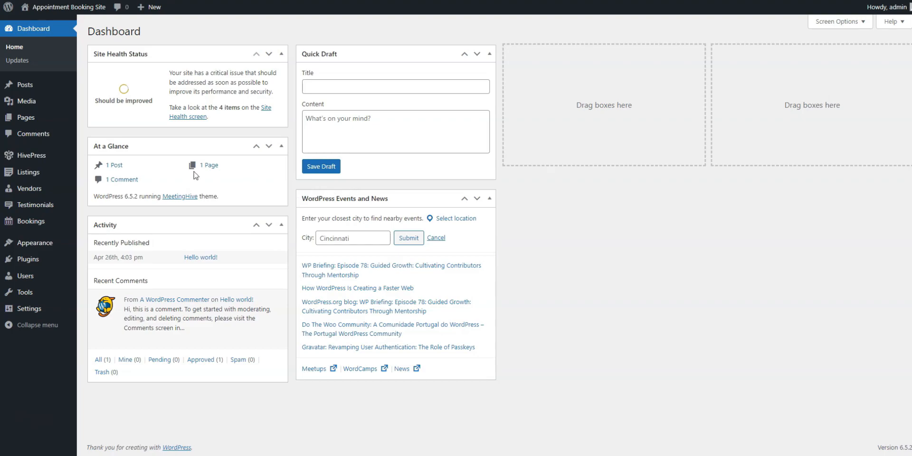
# Step: Fill in a new listing category named Tutoring with the description "Morbi tempor eros et mauris posuere enim convallis."
pyautogui.moveTo(35, 172)
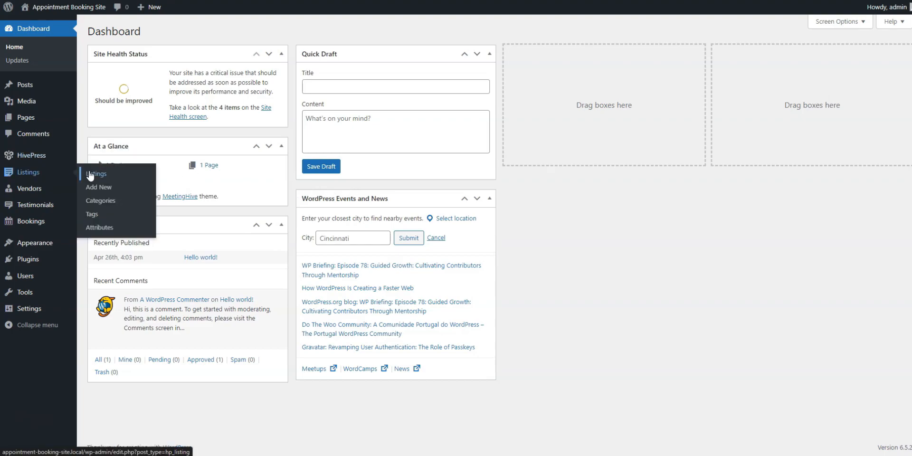
pyautogui.click(98, 202)
pyautogui.write('Tutoring')
pyautogui.click(232, 222)
pyautogui.write('Morbi tempor eros et mauris posuere enim convallis.')
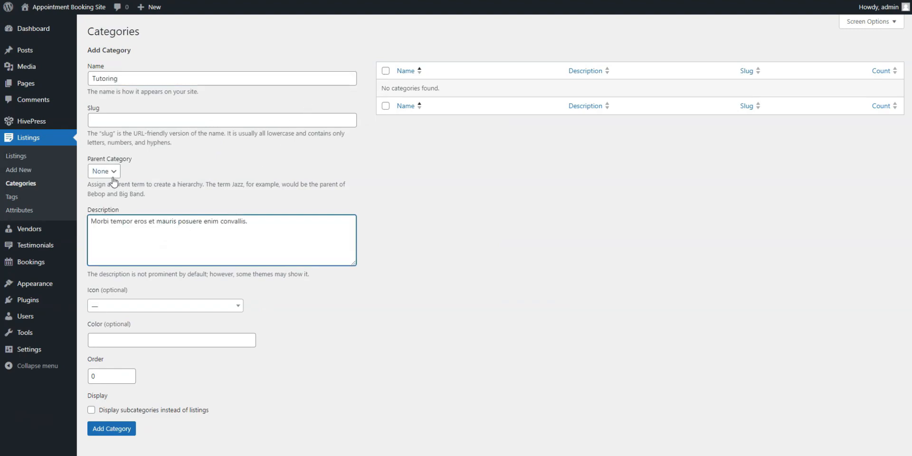
# Step: Give the Tutoring category the book icon and the color #913831, and add it to the listing categories
pyautogui.click(126, 308)
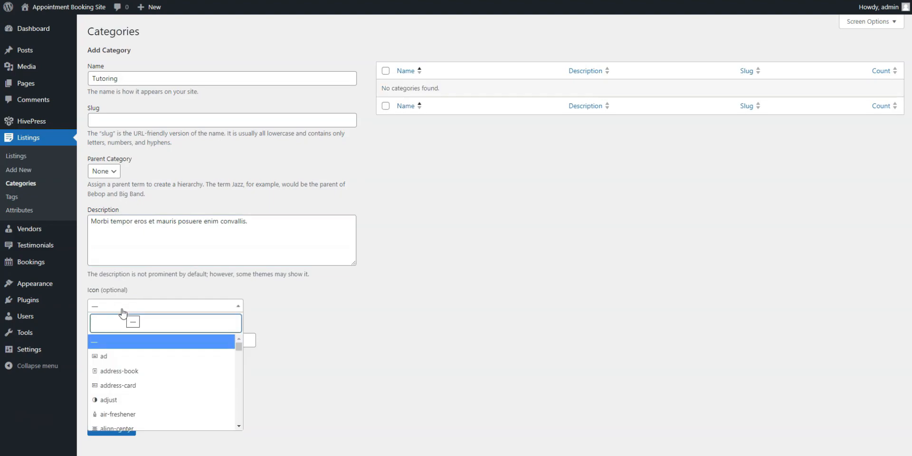
pyautogui.write('book')
pyautogui.click(113, 357)
pyautogui.scroll(-1, 173, 366)
pyautogui.click(134, 323)
pyautogui.write('#913831')
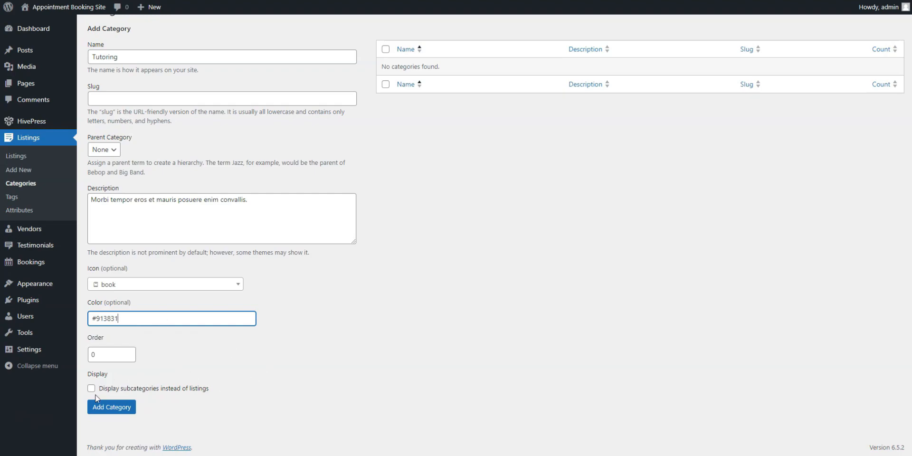
pyautogui.click(97, 407)
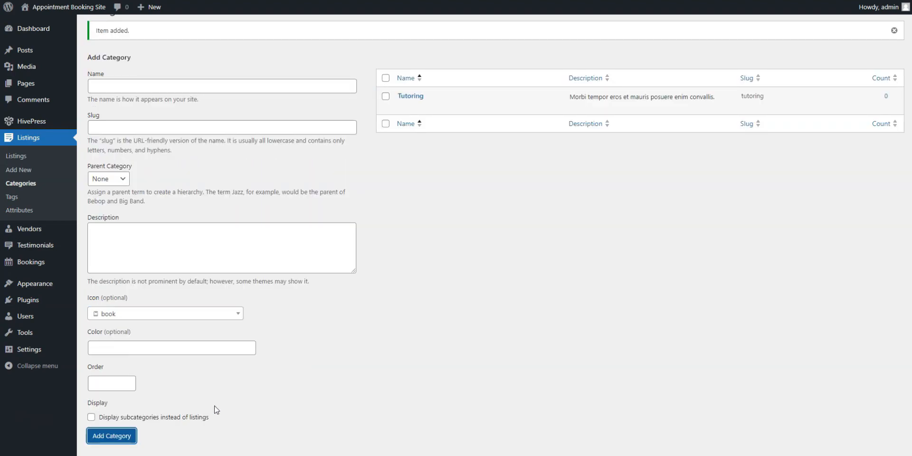
# Step: Create a new listing attribute titled Format and allow front-end editing for it
pyautogui.scroll(1, 545, 259)
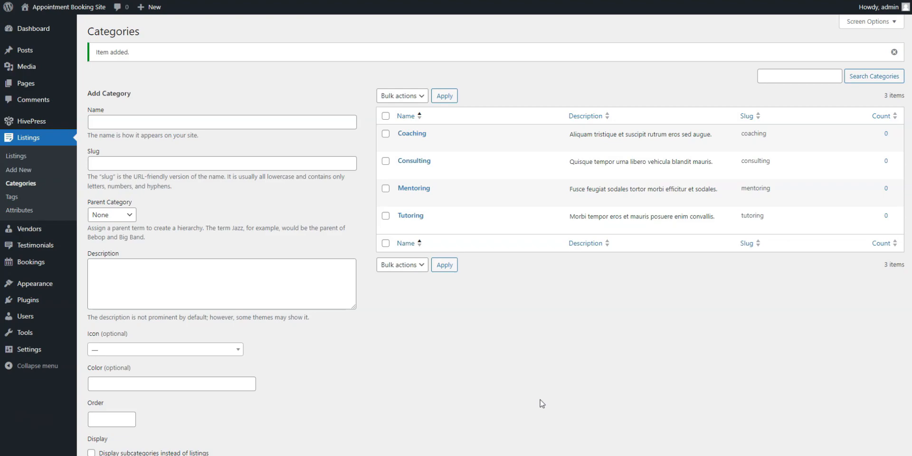
pyautogui.click(30, 216)
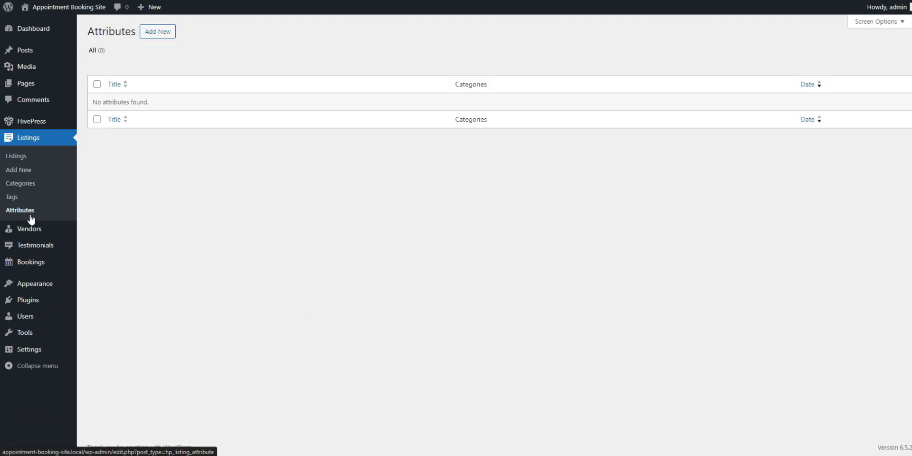
pyautogui.click(160, 37)
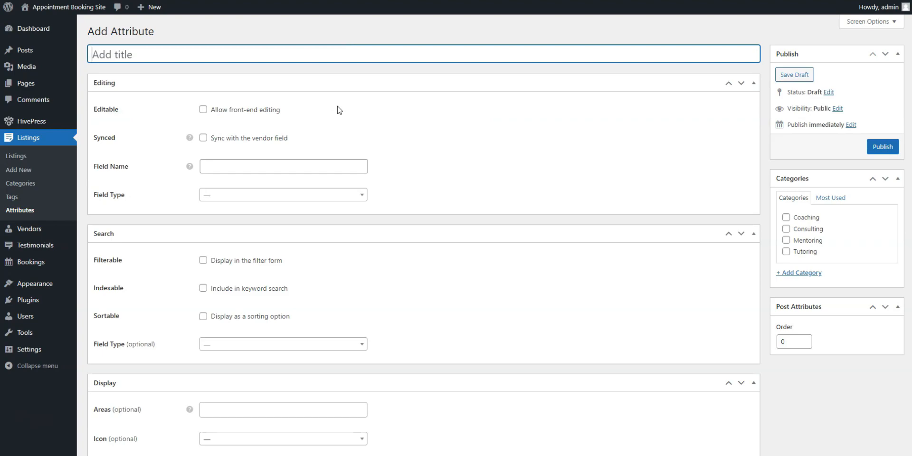
pyautogui.write('Format')
pyautogui.scroll(-2, 144, 183)
pyautogui.scroll(2, 133, 318)
pyautogui.click(203, 111)
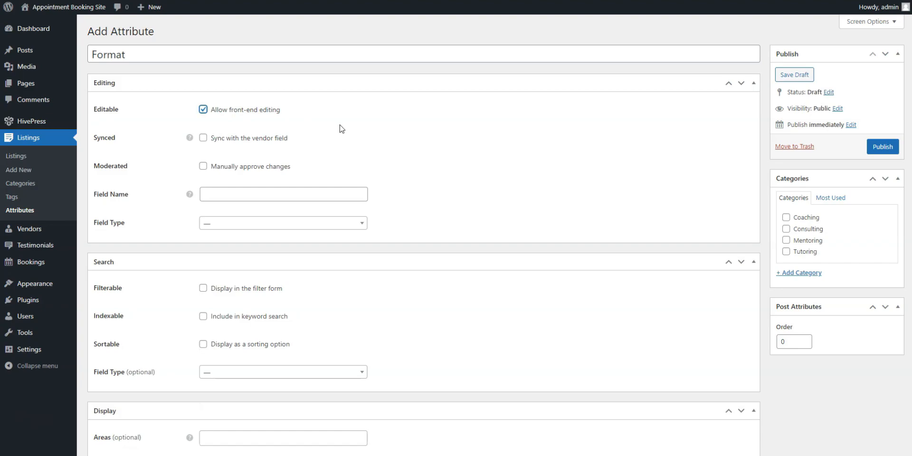
# Step: Set the attribute's field name to format and its editing field type to Select, and make the field required
pyautogui.click(312, 196)
pyautogui.write('for')
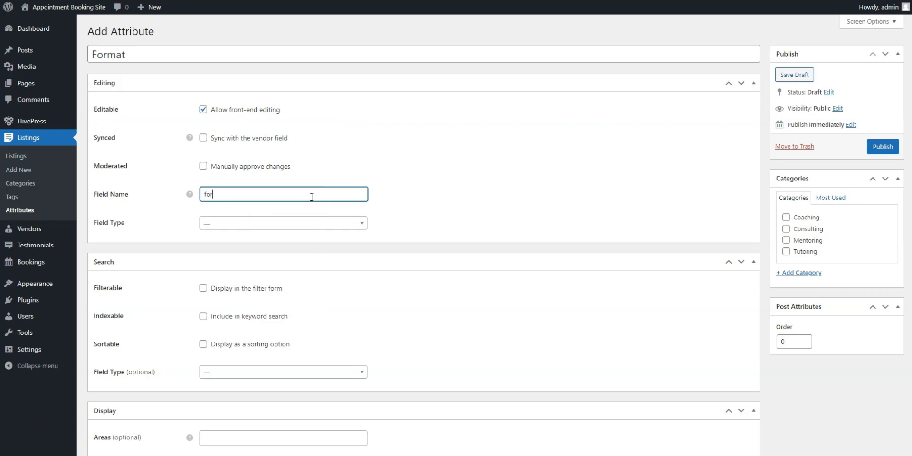
pyautogui.write('mat')
pyautogui.click(323, 166)
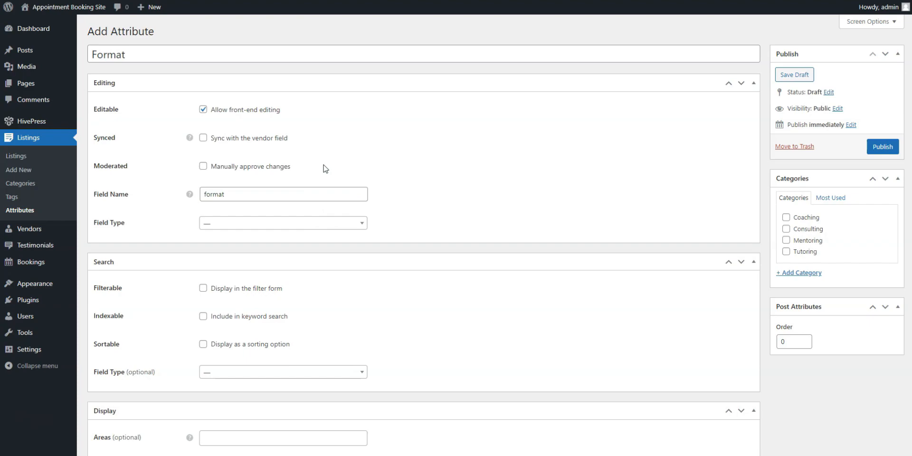
pyautogui.click(223, 224)
pyautogui.scroll(-5, 236, 271)
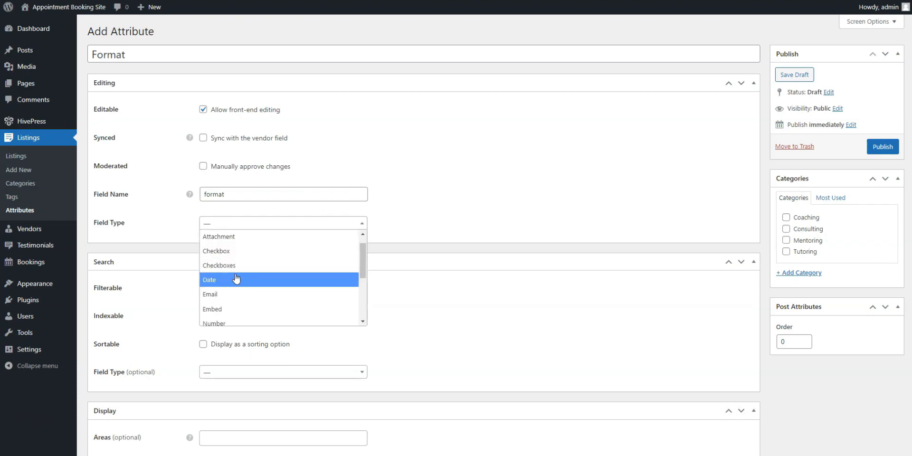
pyautogui.click(236, 275)
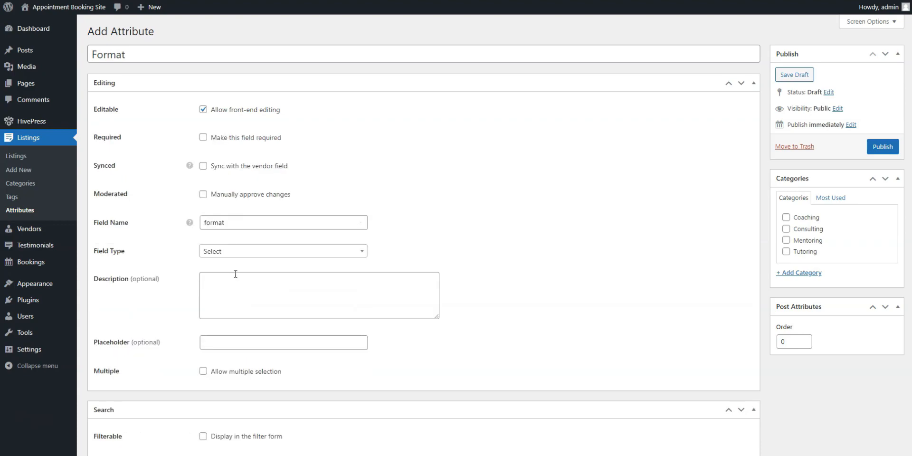
pyautogui.click(268, 137)
# Step: Display the Format attribute in the filter form and as a sorting option, with Select as its search field type
pyautogui.scroll(-2, 415, 222)
pyautogui.scroll(-2, 414, 222)
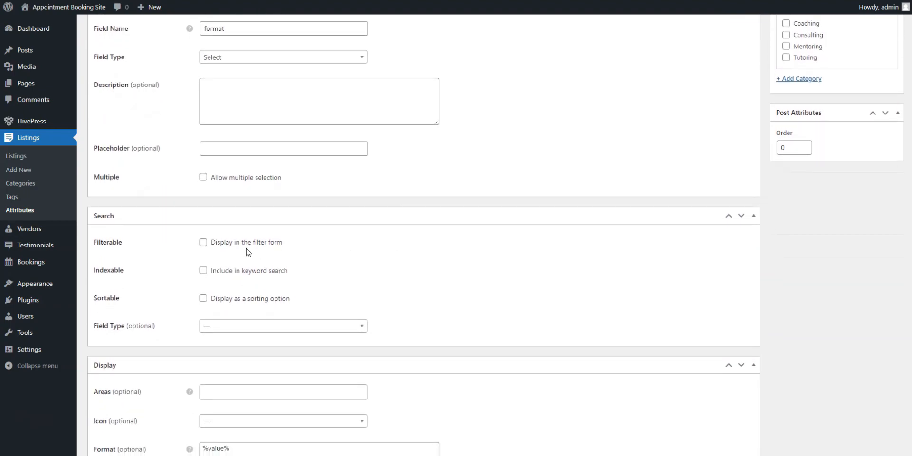
pyautogui.click(203, 243)
pyautogui.click(203, 299)
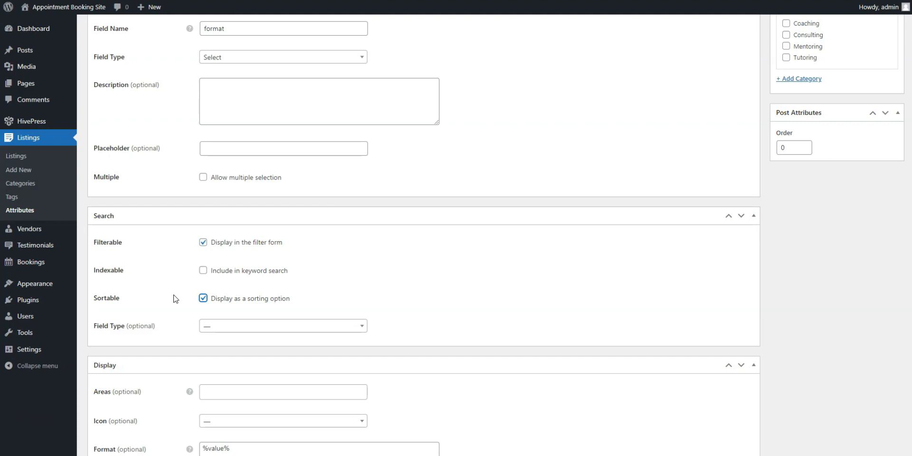
pyautogui.click(258, 327)
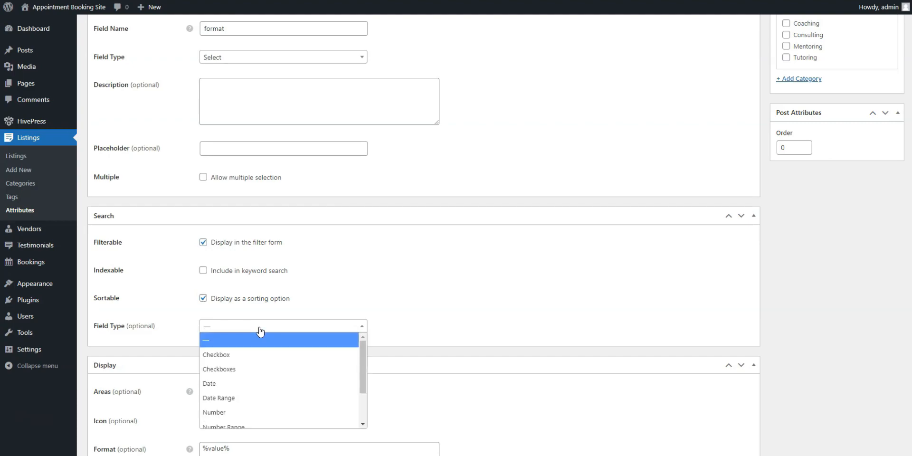
pyautogui.scroll(-3, 259, 382)
pyautogui.click(243, 405)
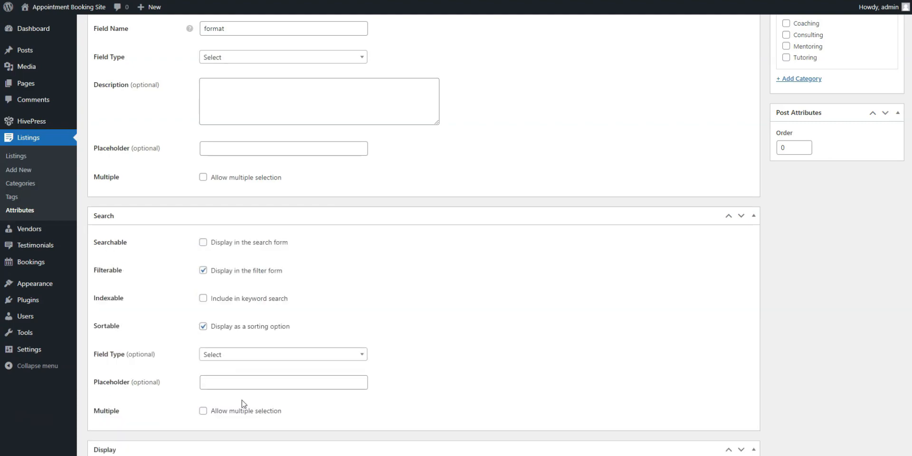
# Step: Set the attribute's display areas to Block (secondary) and Page (secondary)
pyautogui.scroll(-5, 448, 383)
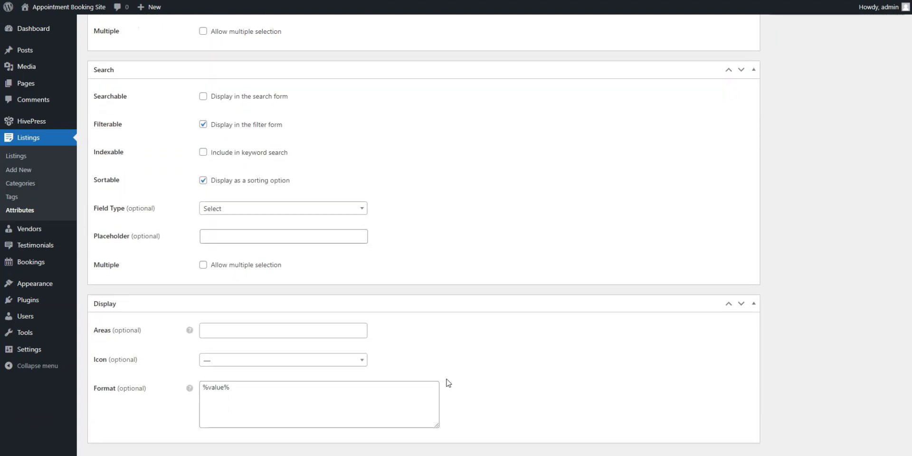
pyautogui.moveTo(190, 303)
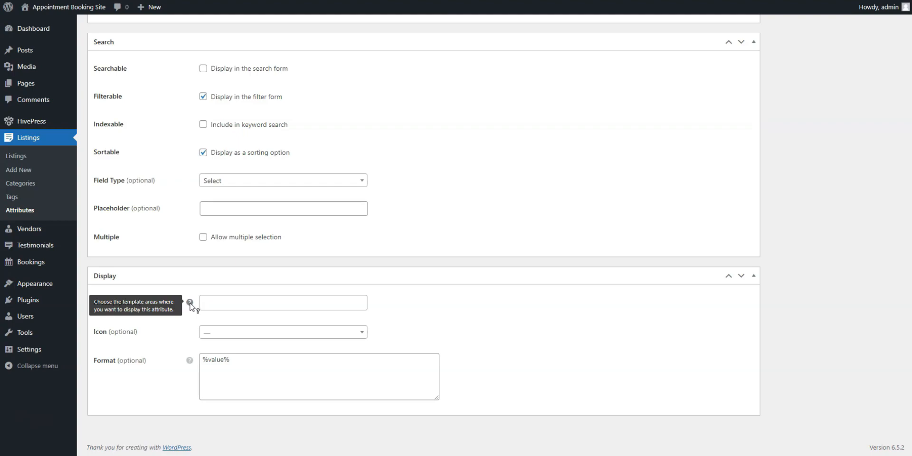
pyautogui.click(232, 302)
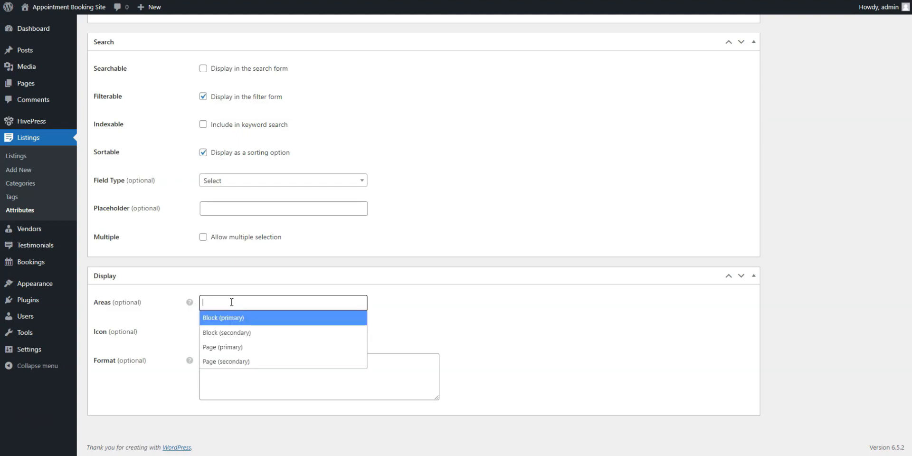
pyautogui.click(232, 335)
pyautogui.click(282, 304)
pyautogui.click(256, 360)
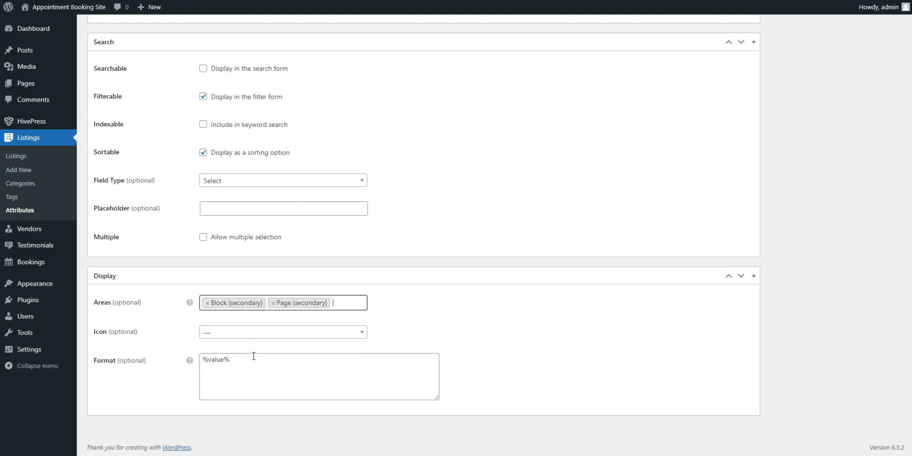
# Step: Give the attribute the adjust icon and set its display format to %icon%: %value%
pyautogui.click(243, 335)
pyautogui.scroll(-1, 240, 280)
pyautogui.click(232, 246)
pyautogui.moveTo(236, 361); pyautogui.dragTo(200, 364)
pyautogui.write('%icon%: %value%')
pyautogui.click(508, 344)
pyautogui.scroll(8, 546, 344)
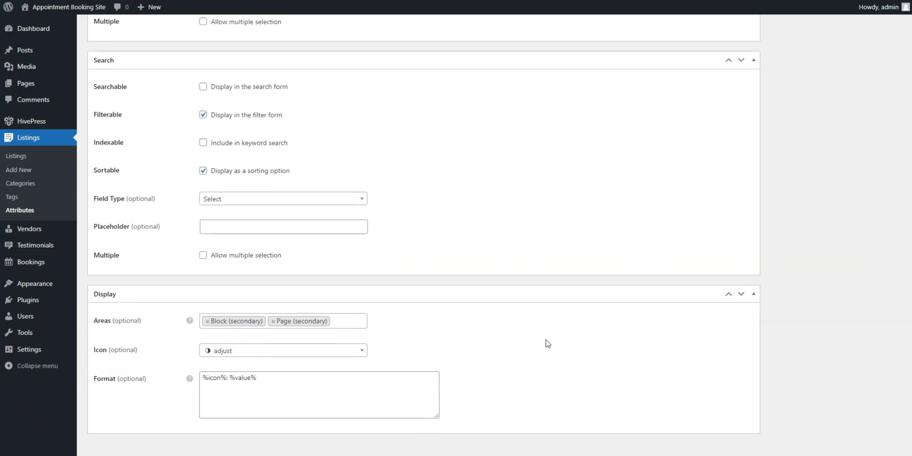
pyautogui.click(786, 217)
pyautogui.click(786, 251)
pyautogui.click(787, 251)
pyautogui.click(787, 218)
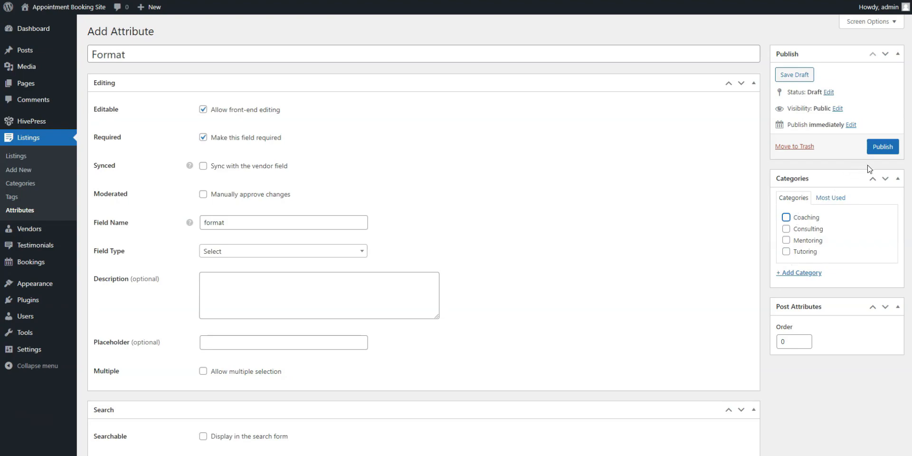
# Step: Publish the Format attribute and add the options 1-on-1 and Group to it
pyautogui.click(881, 150)
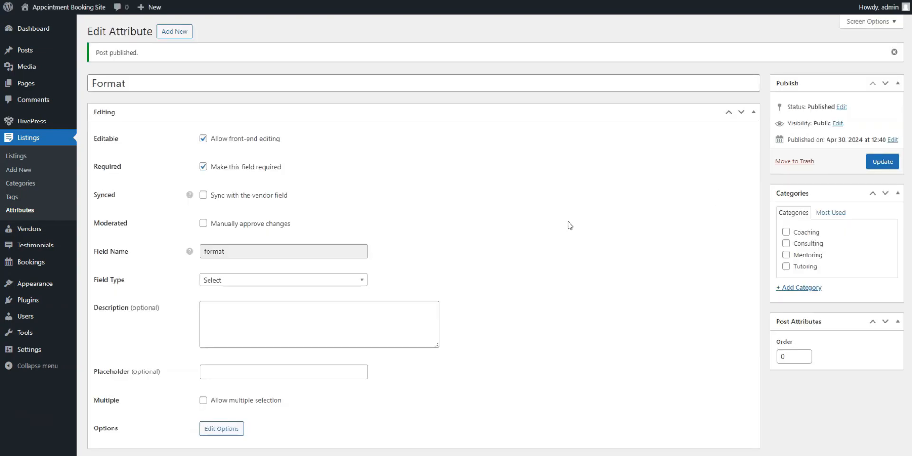
pyautogui.scroll(-1, 571, 225)
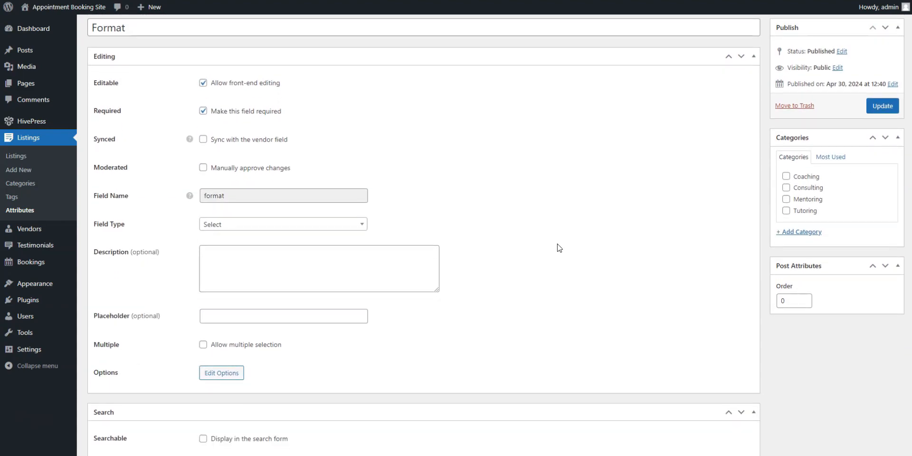
pyautogui.click(220, 375)
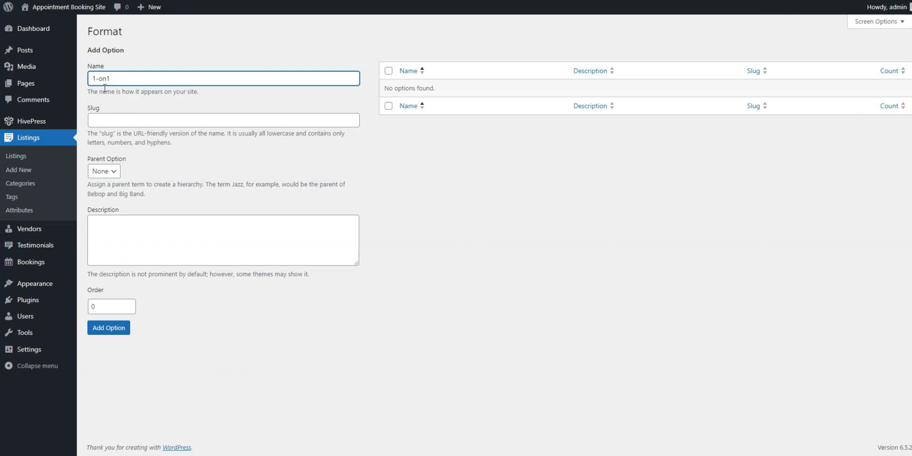
pyautogui.click(119, 327)
pyautogui.click(128, 109)
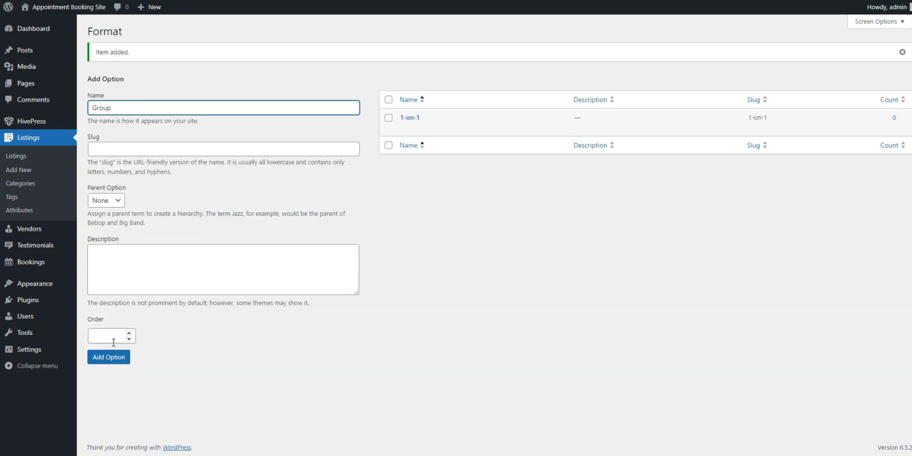
pyautogui.click(111, 358)
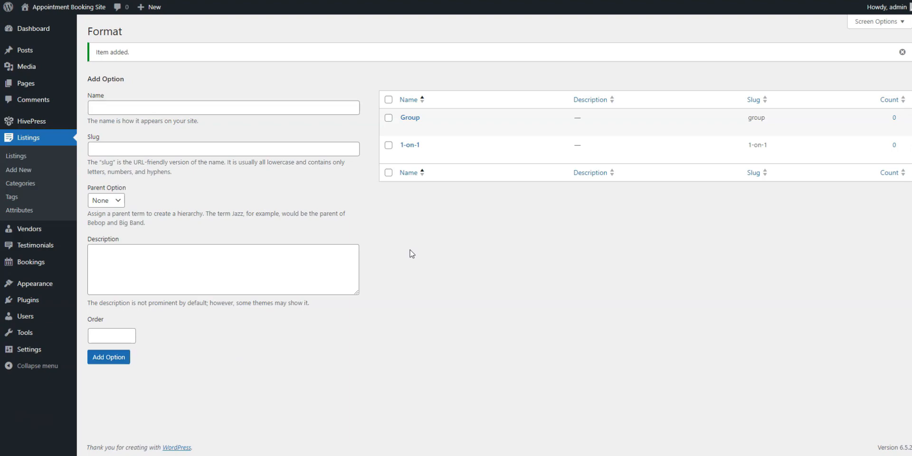
pyautogui.click(42, 213)
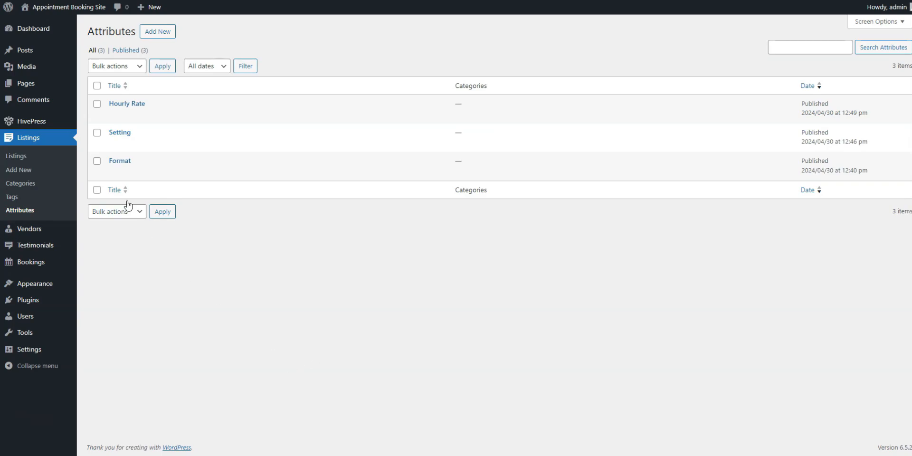
# Step: Create a new page titled Home, dismissing the block editor welcome guide
pyautogui.moveTo(43, 86)
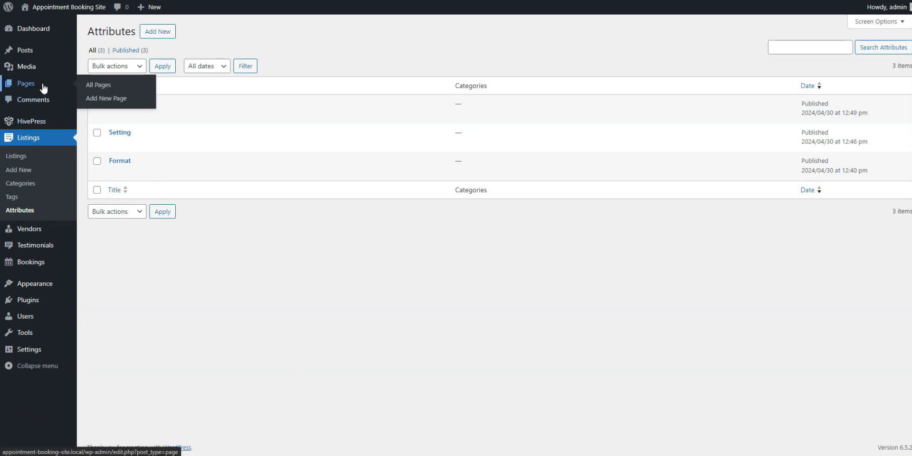
pyautogui.click(111, 101)
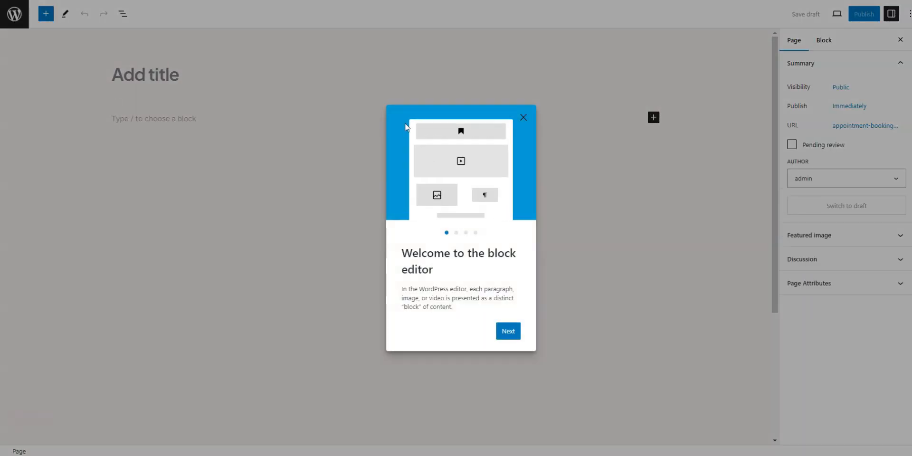
pyautogui.click(524, 117)
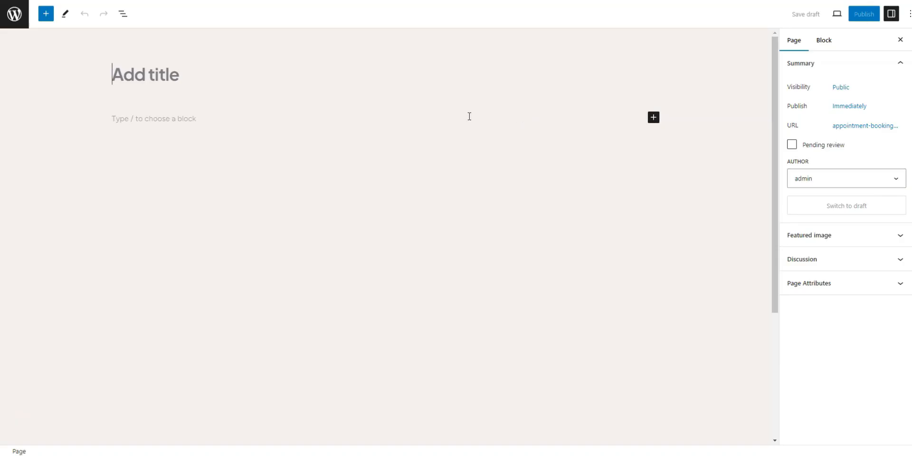
pyautogui.click(175, 77)
pyautogui.write('Home')
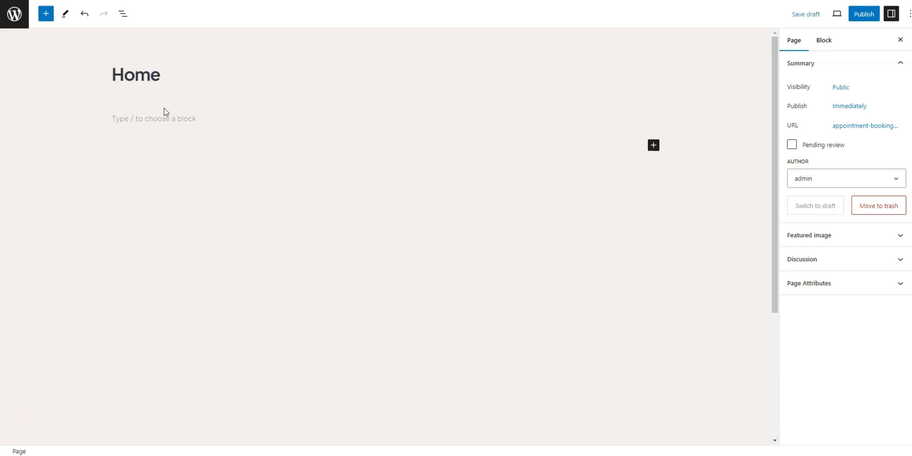
# Step: Add a centered H1 heading reading "On-demand expertise at your fingertips" to the Home page
pyautogui.click(166, 119)
pyautogui.write('/he')
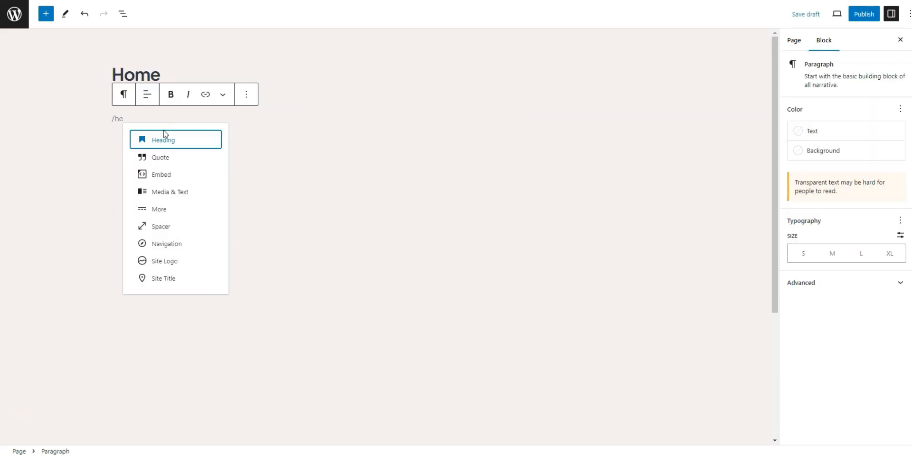
pyautogui.click(172, 137)
pyautogui.write('On-demand expertise at your fingertips')
pyautogui.click(189, 84)
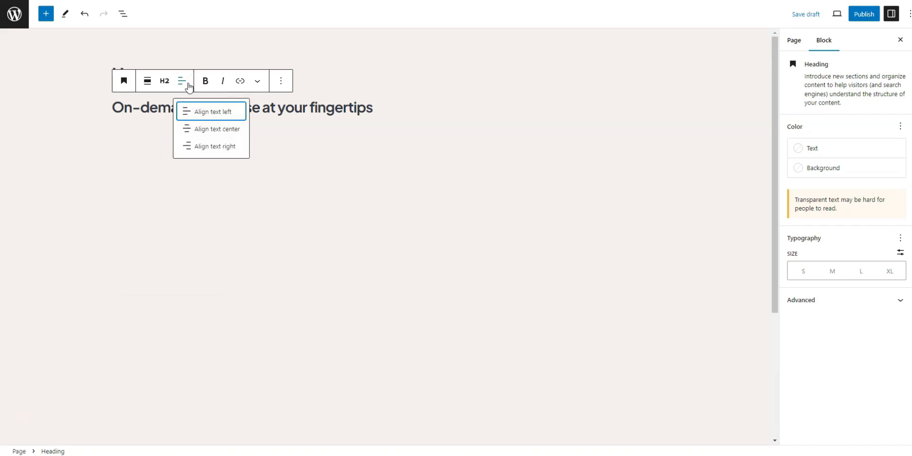
pyautogui.click(200, 133)
pyautogui.click(165, 81)
pyautogui.click(174, 115)
pyautogui.click(612, 158)
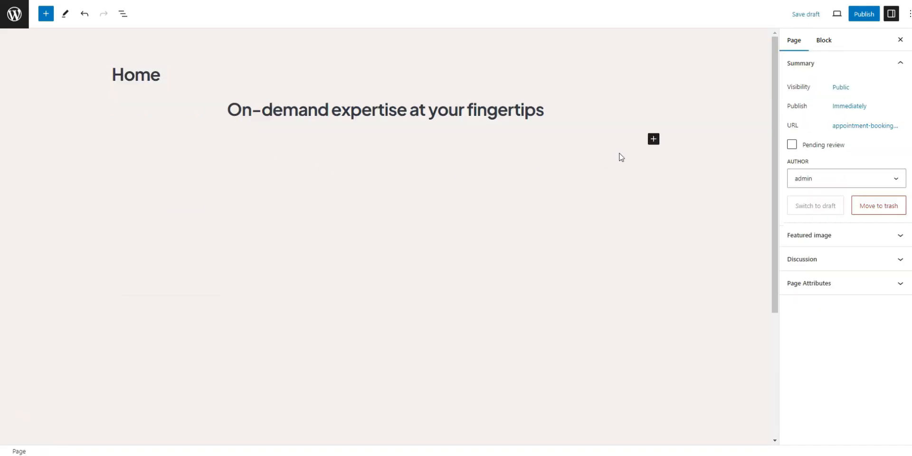
# Step: Add a centered H4 heading below: "Easily book online appointments with mentors, coaches, and other professionals from various business backgrounds."
pyautogui.click(654, 139)
pyautogui.click(717, 210)
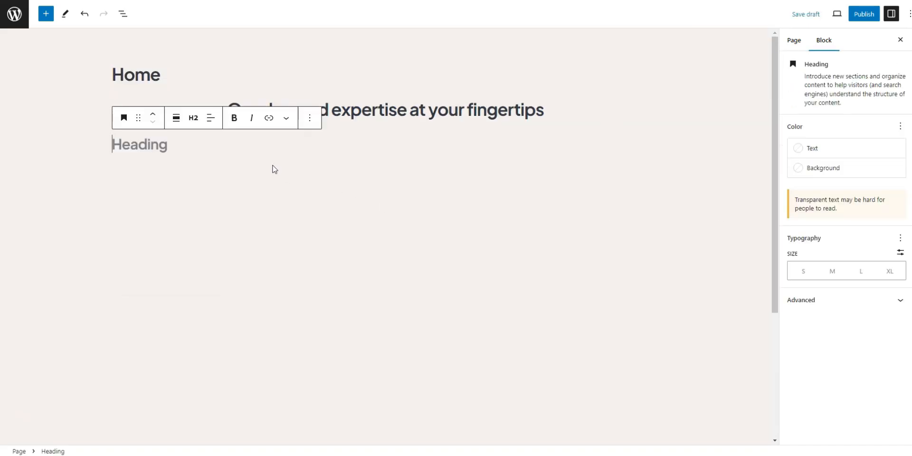
pyautogui.write('Easily book online appointments with mentors, coaches, and other professionals from various business backgrounds.')
pyautogui.click(193, 118)
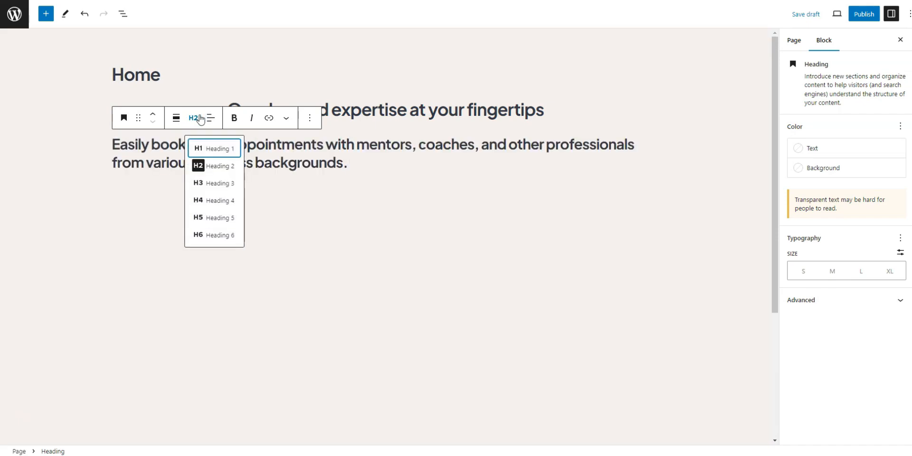
pyautogui.click(211, 199)
pyautogui.click(210, 118)
pyautogui.click(223, 165)
pyautogui.click(495, 186)
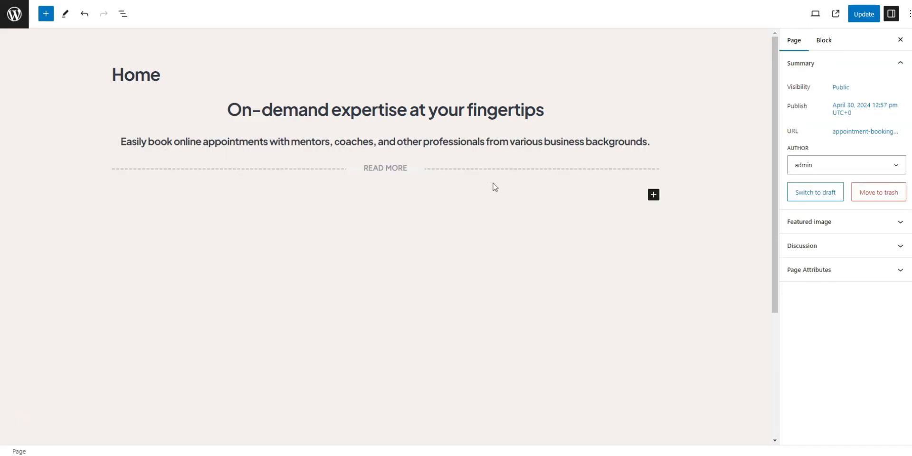
# Step: Add a HivePress Listing Search Form block below the Read More divider
pyautogui.click(656, 196)
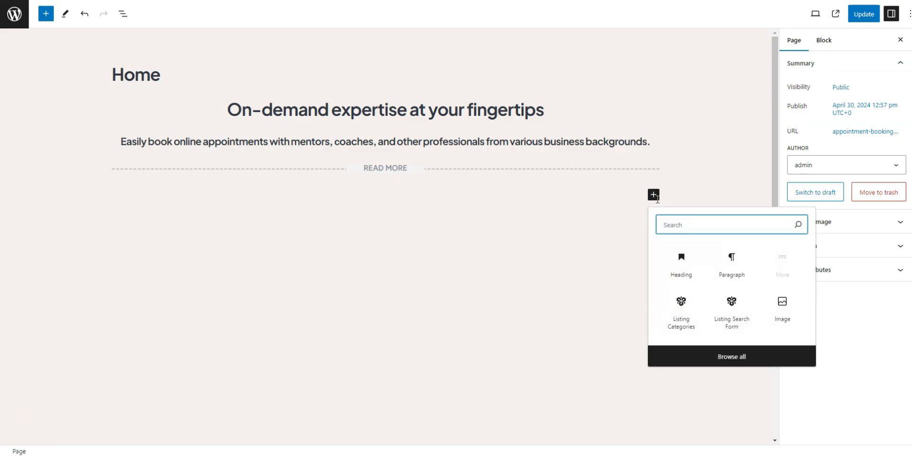
pyautogui.write('HivePress')
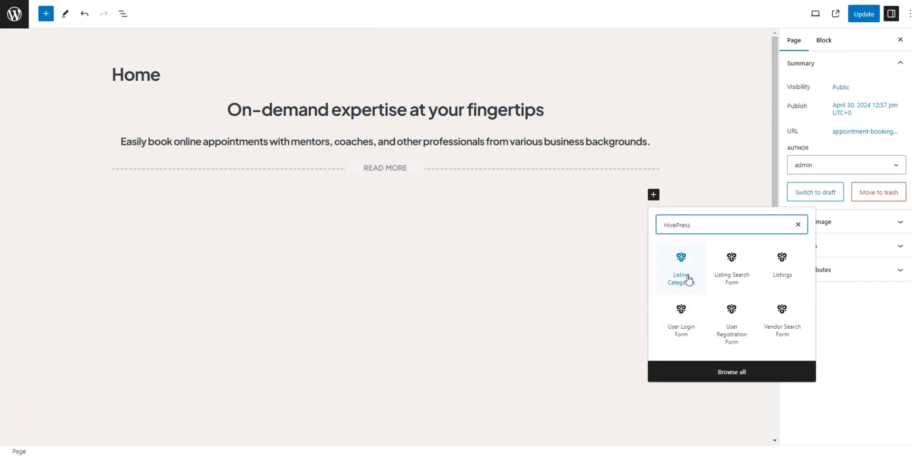
pyautogui.click(765, 371)
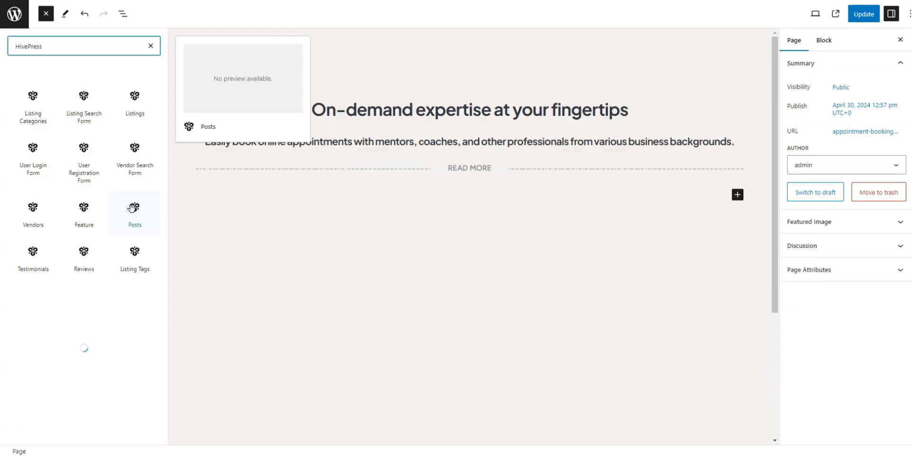
pyautogui.click(82, 120)
pyautogui.click(604, 259)
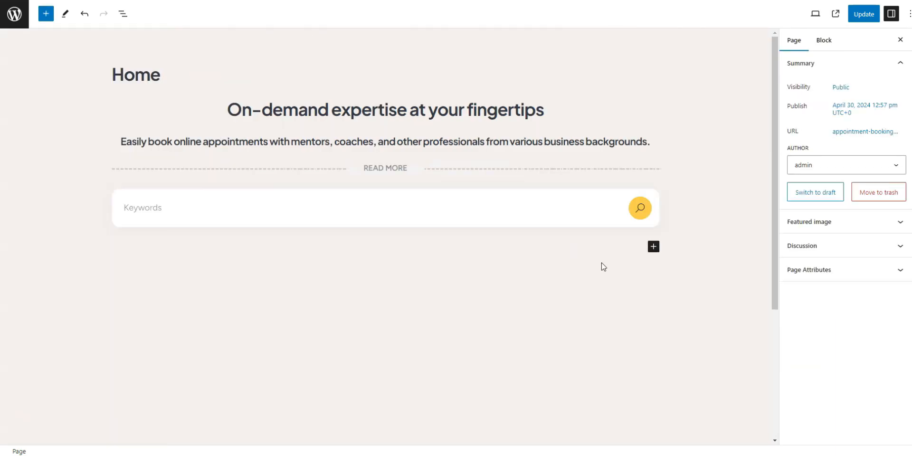
# Step: Add a HivePress Listing Categories block below the search form
pyautogui.click(654, 247)
pyautogui.write('HivePress')
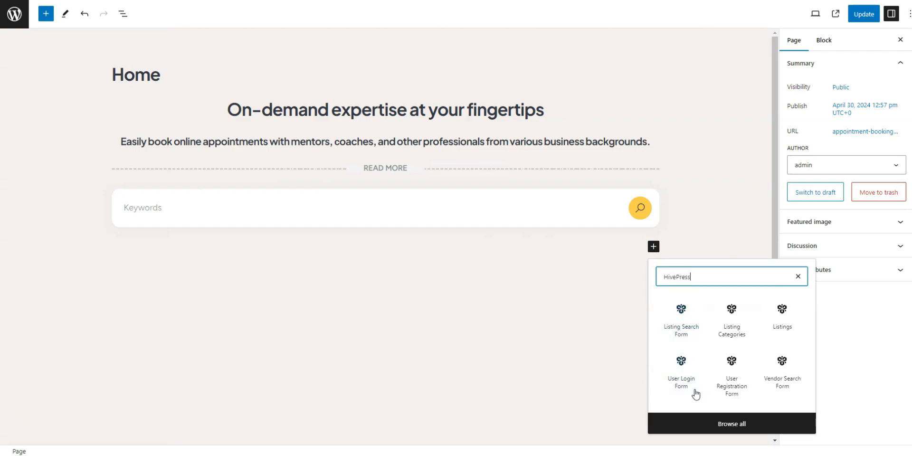
pyautogui.click(731, 316)
pyautogui.click(724, 344)
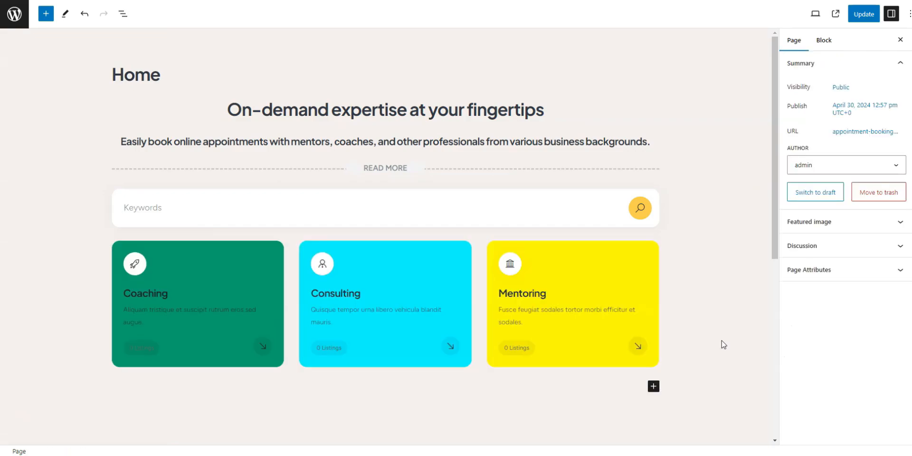
# Step: Set the Listing Categories block to 4 columns and a number of 4
pyautogui.click(561, 326)
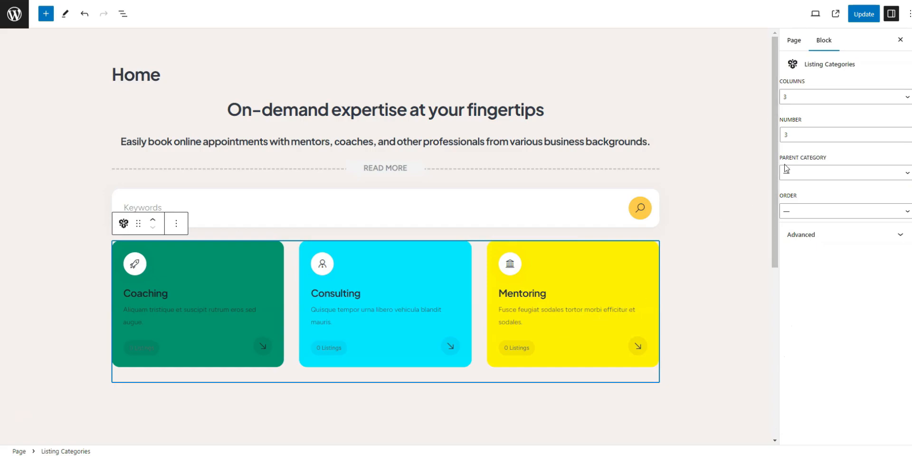
pyautogui.click(809, 101)
pyautogui.click(798, 128)
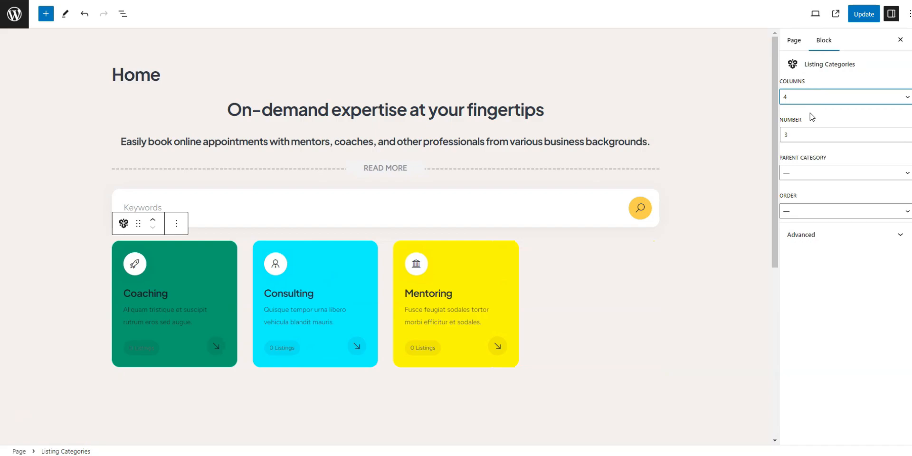
pyautogui.click(810, 133)
pyautogui.write('4')
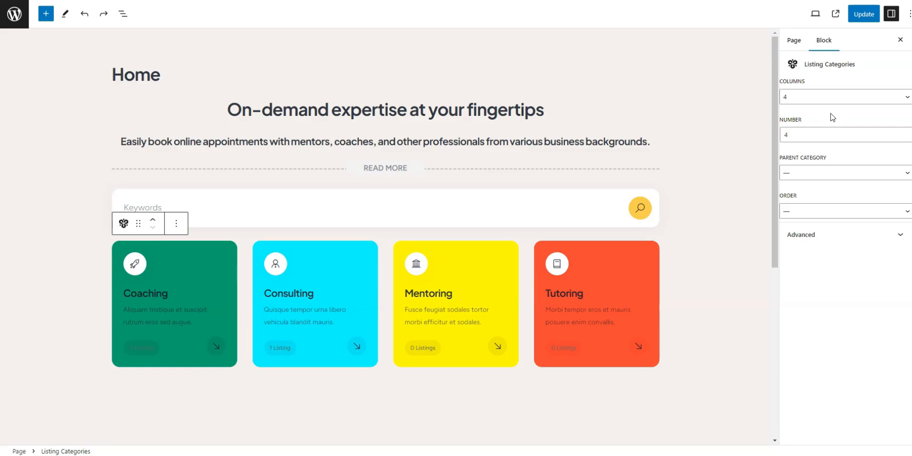
# Step: Convert the subtitle heading under "On-demand expertise at your fingertips" into a paragraph
pyautogui.click(652, 145)
pyautogui.click(124, 118)
pyautogui.click(152, 192)
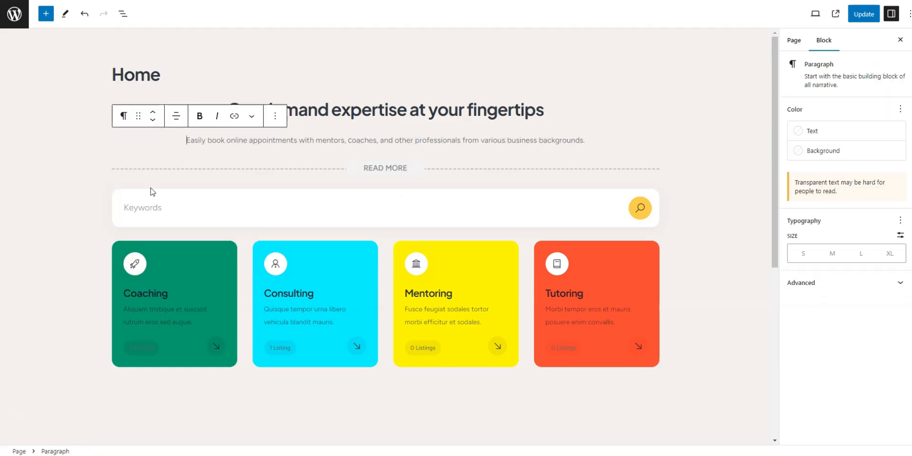
# Step: Insert a Spacer block directly below the subtitle paragraph, inside the same column
pyautogui.scroll(-1, 507, 165)
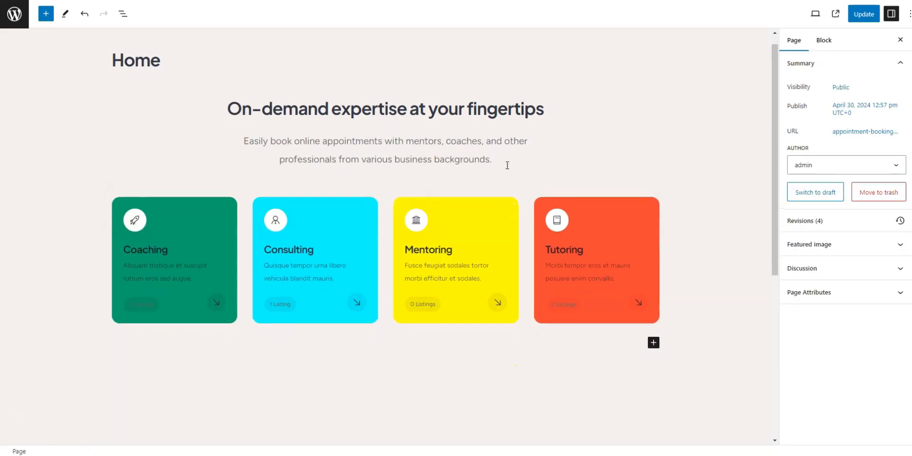
pyautogui.click(506, 162)
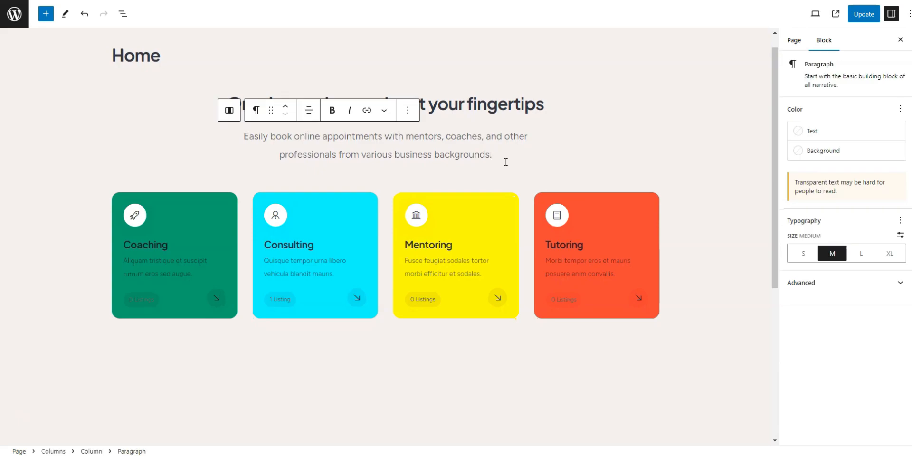
pyautogui.press('Return')
pyautogui.write('/spac')
pyautogui.click(300, 120)
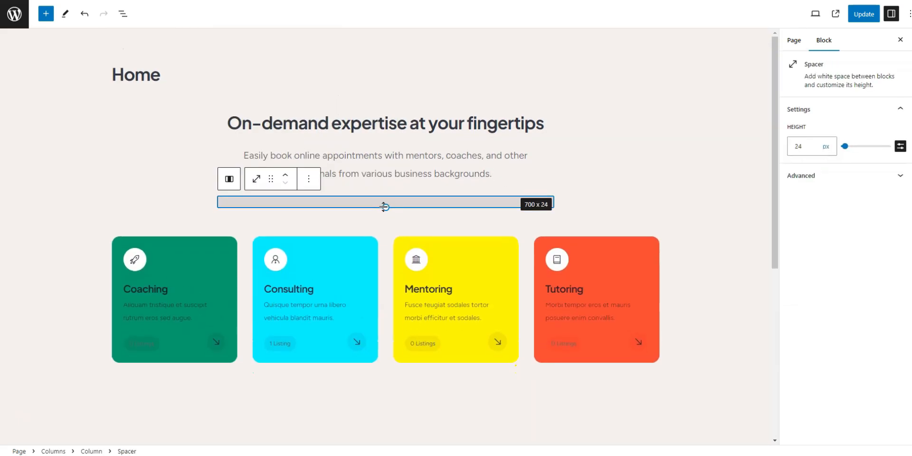
# Step: Insert a Listing Search Form block below the spacer in the hero column
pyautogui.press('Return')
pyautogui.write('/lis')
pyautogui.click(285, 102)
pyautogui.click(455, 220)
pyautogui.click(545, 253)
# Step: Insert a Listing Tags block below the search form, limited to 5 tags and ordered by Item Count
pyautogui.press('Return')
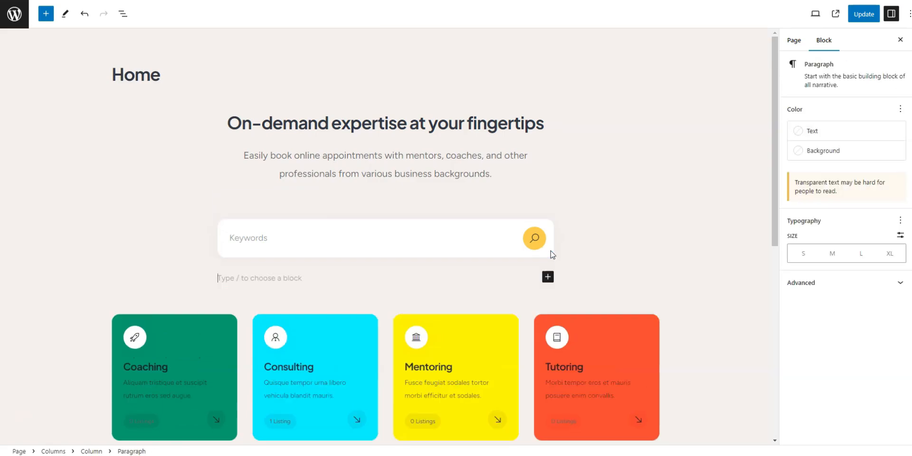
pyautogui.write('/listing')
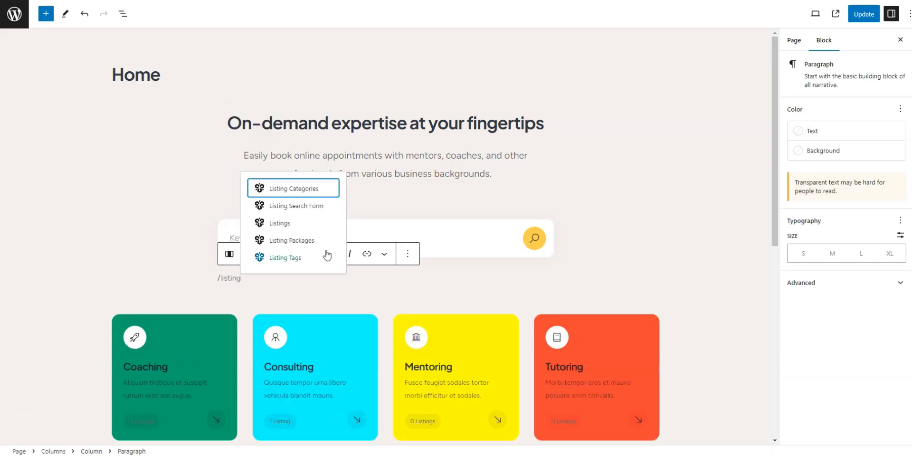
pyautogui.click(325, 256)
pyautogui.click(309, 254)
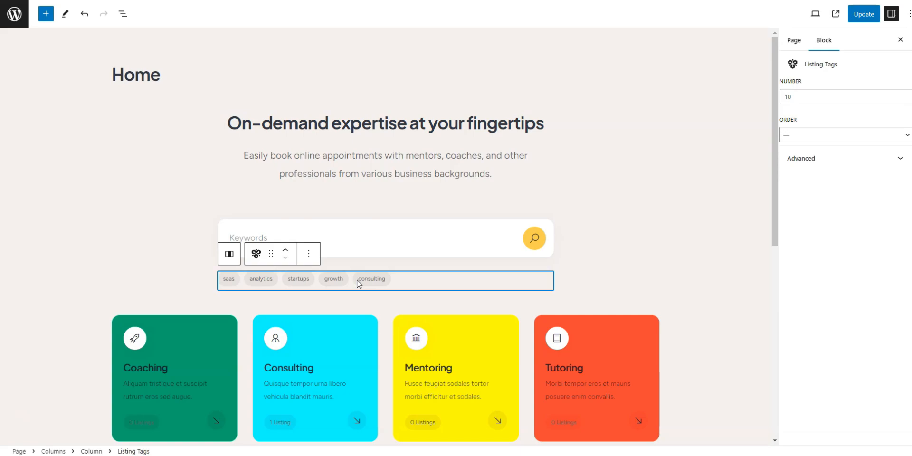
pyautogui.doubleClick(800, 102)
pyautogui.write('5')
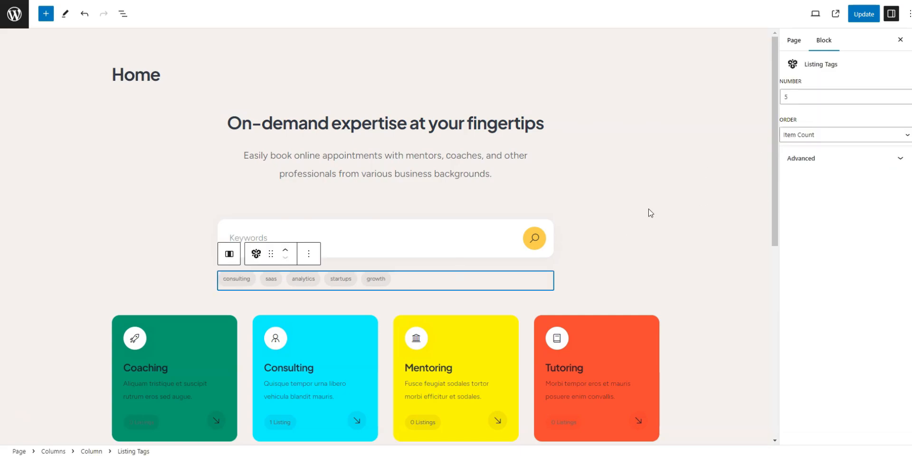
# Step: Insert a three-column Columns block with a wider middle column below the search form to hold the listing tags
pyautogui.click(229, 254)
pyautogui.click(229, 94)
pyautogui.click(230, 280)
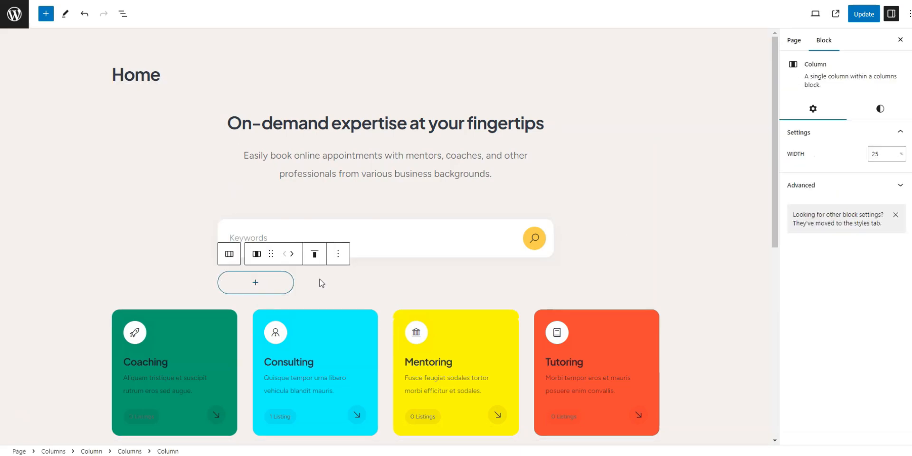
pyautogui.click(320, 283)
pyautogui.click(882, 154)
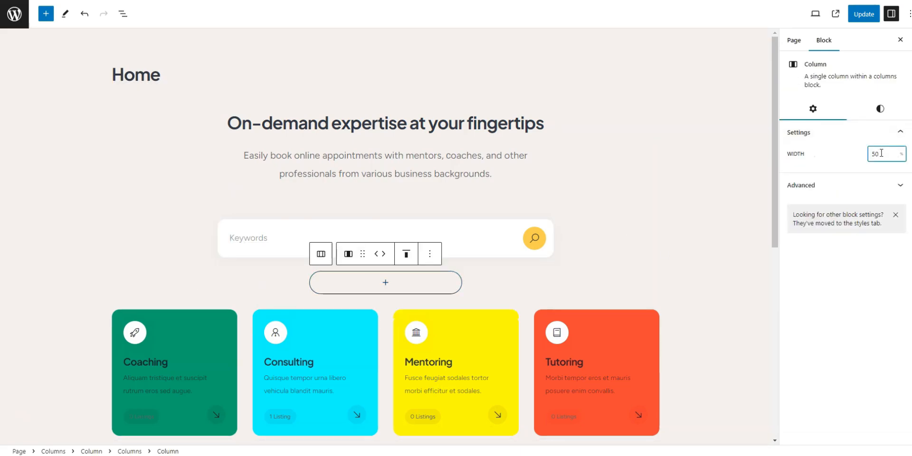
# Step: Place the Listing Tags block in the middle column of the nested columns
pyautogui.click(386, 282)
pyautogui.click(392, 415)
pyautogui.hotkey('ctrl', 'z')
pyautogui.click(412, 281)
pyautogui.click(392, 416)
pyautogui.click(414, 269)
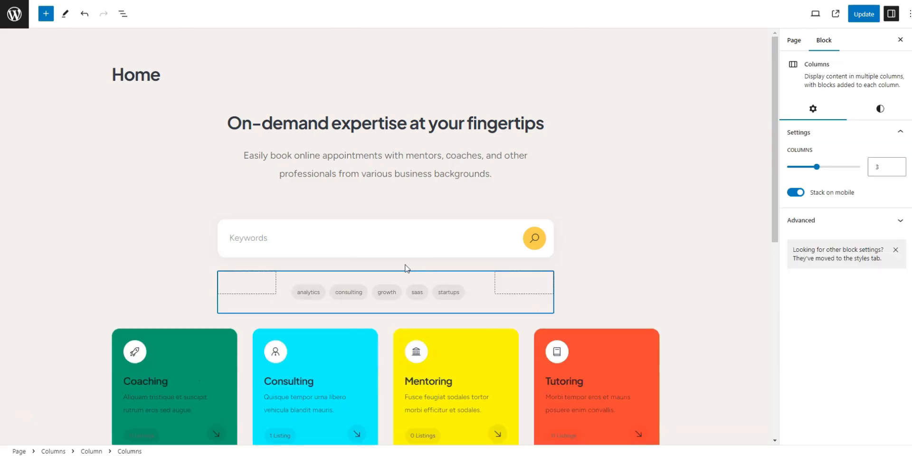
# Step: Insert a More block between the hero columns and the listing categories
pyautogui.scroll(-1, 414, 267)
pyautogui.click(409, 281)
pyautogui.click(385, 273)
pyautogui.write('r')
pyautogui.click(385, 335)
# Step: Add a centered H1 heading reading "Top Experts" below the listing categories
pyautogui.scroll(-1, 428, 285)
pyautogui.click(442, 254)
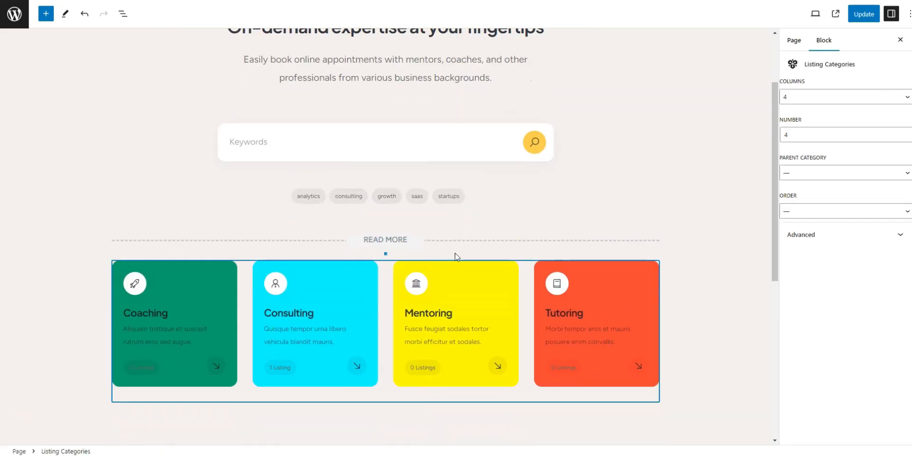
pyautogui.scroll(-2, 442, 257)
pyautogui.click(394, 318)
pyautogui.click(414, 318)
pyautogui.write('/')
pyautogui.press('Return')
pyautogui.write('Top Experts')
pyautogui.click(211, 291)
pyautogui.click(233, 336)
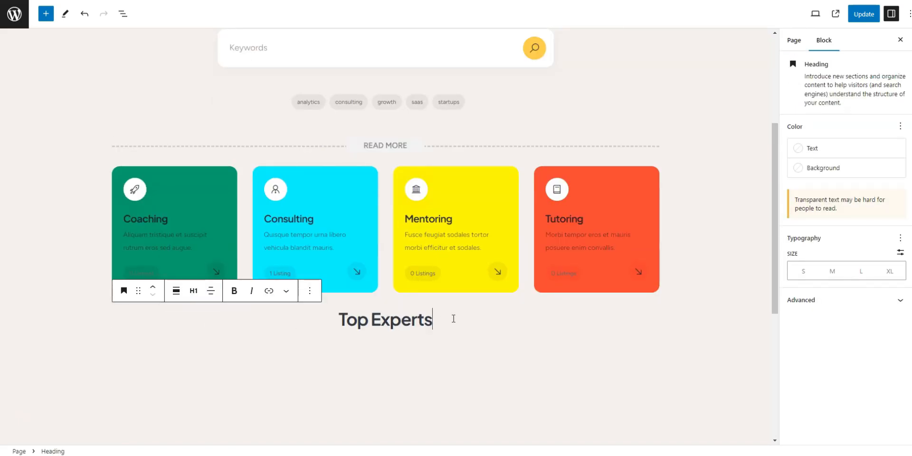
# Step: Add a centered paragraph reading "Our most experienced professionals." below the Top Experts heading
pyautogui.press('Return')
pyautogui.write('/para')
pyautogui.press('BackSpace')
pyautogui.press('BackSpace')
pyautogui.press('BackSpace')
pyautogui.press('BackSpace')
pyautogui.press('BackSpace')
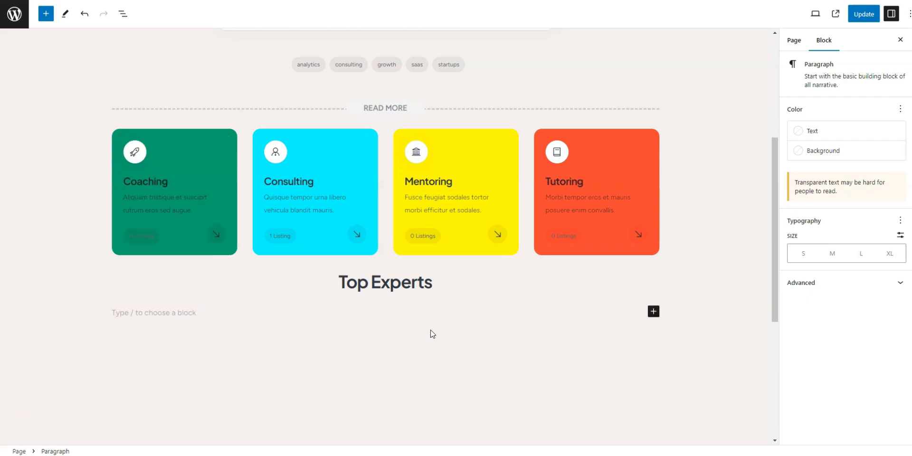
pyautogui.write('Our most experienced professionals.')
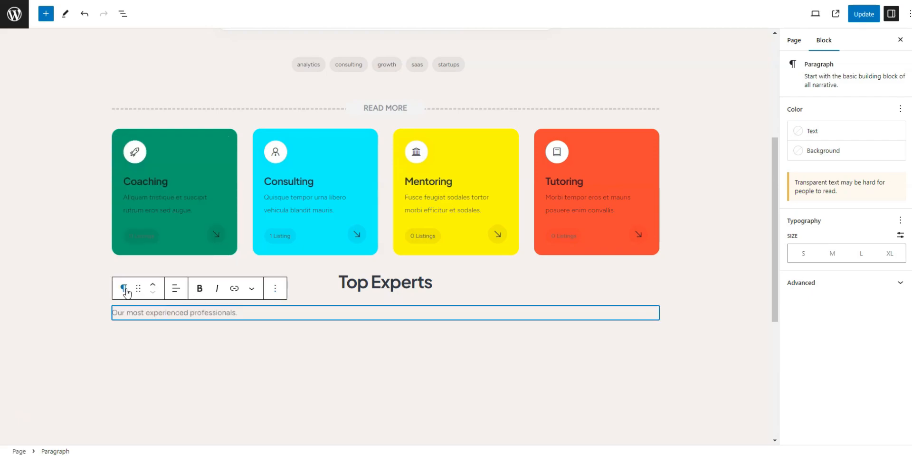
pyautogui.click(165, 289)
pyautogui.click(196, 332)
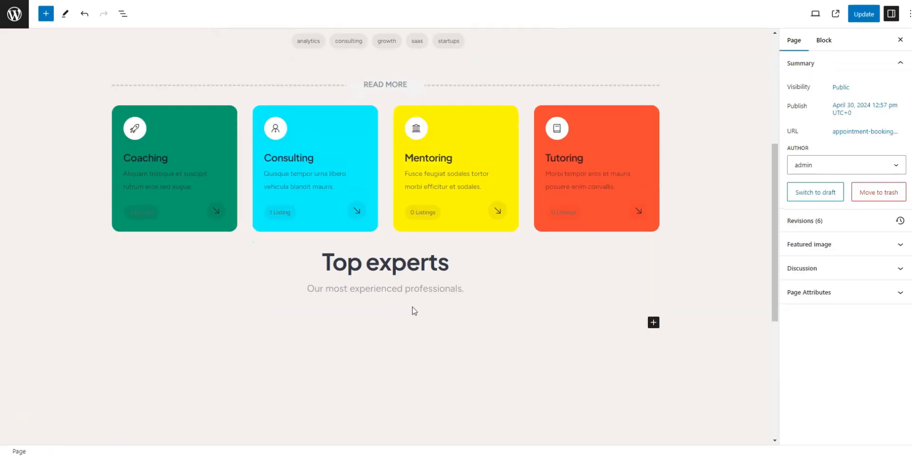
# Step: Insert a HivePress Vendors block below the Top Experts paragraph
pyautogui.scroll(-1, 415, 312)
pyautogui.click(415, 261)
pyautogui.click(653, 261)
pyautogui.write('vendor')
pyautogui.click(734, 326)
# Step: Set the Vendors block to 4 columns and a number of 5
pyautogui.scroll(-3, 362, 342)
pyautogui.click(802, 102)
pyautogui.click(808, 87)
pyautogui.doubleClick(798, 135)
pyautogui.write('5')
pyautogui.click(800, 99)
pyautogui.click(798, 135)
# Step: Display the Vendors block in a slider and expand its advanced settings
pyautogui.click(806, 97)
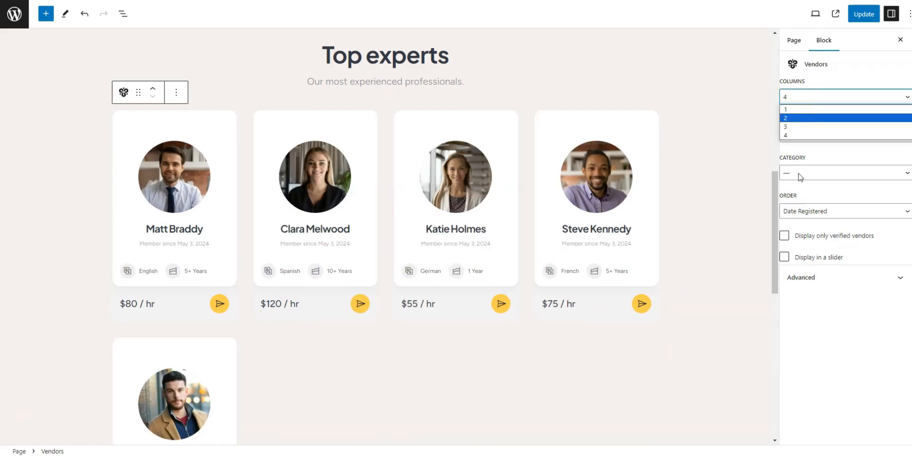
pyautogui.click(785, 257)
pyautogui.click(798, 100)
pyautogui.click(803, 278)
pyautogui.scroll(-1, 659, 261)
# Step: Set the Vendors block to 3 columns and a number of 6
pyautogui.click(797, 99)
pyautogui.click(795, 127)
pyautogui.moveTo(795, 136); pyautogui.dragTo(785, 136)
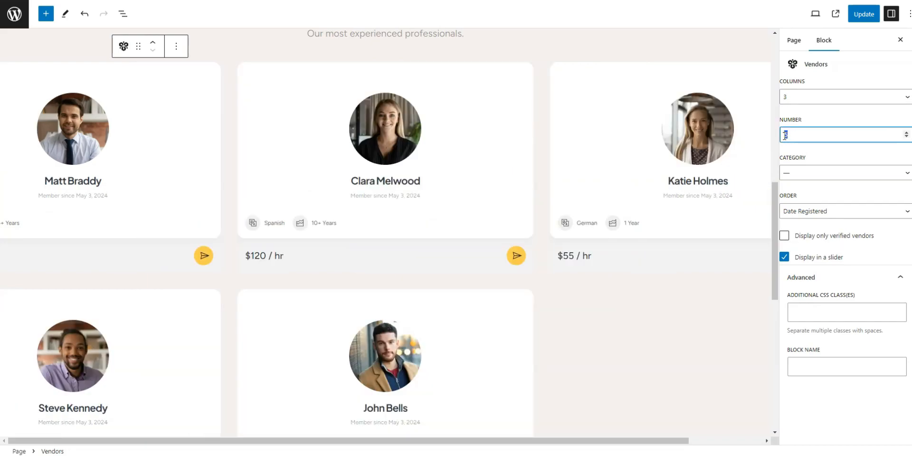
pyautogui.write('6')
pyautogui.click(818, 157)
pyautogui.scroll(-2, 606, 261)
pyautogui.click(573, 413)
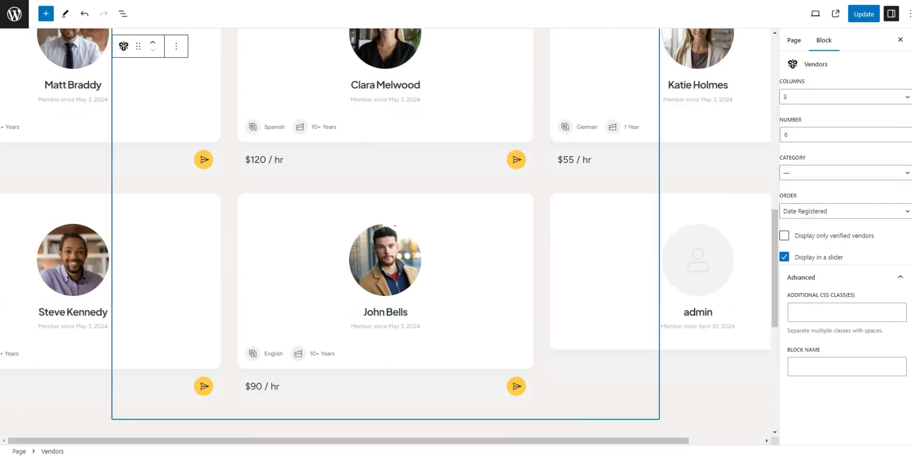
# Step: Close the block settings, look over the page layout and update the Home page
pyautogui.click(901, 39)
pyautogui.scroll(-1, 477, 414)
pyautogui.scroll(2, 478, 413)
pyautogui.scroll(4, 488, 371)
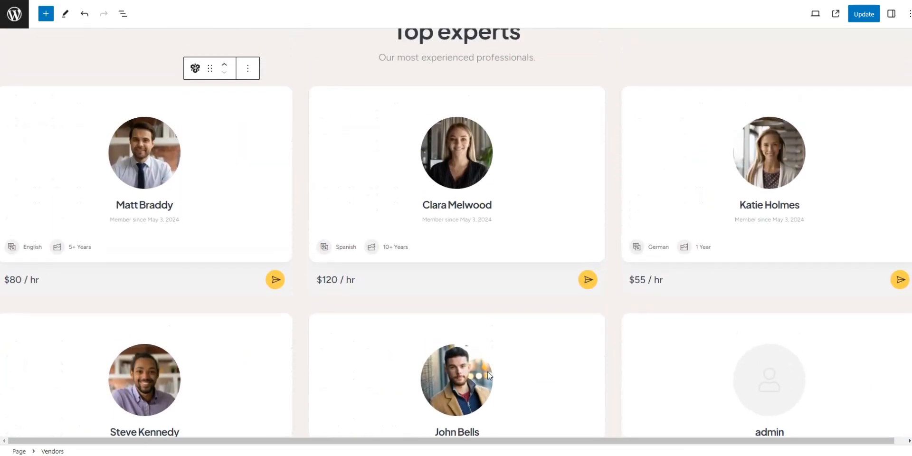
pyautogui.scroll(7, 490, 366)
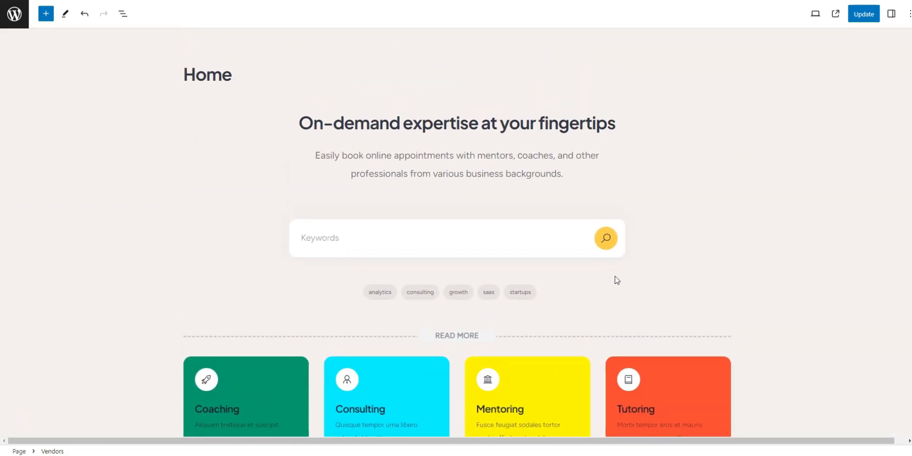
pyautogui.click(870, 17)
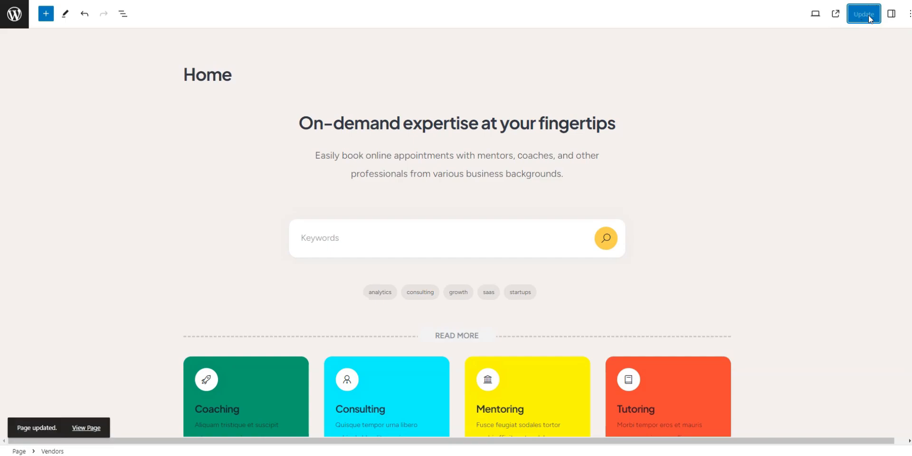
# Step: Set the site's homepage to the static page Home in the reading settings and save the changes
pyautogui.click(14, 14)
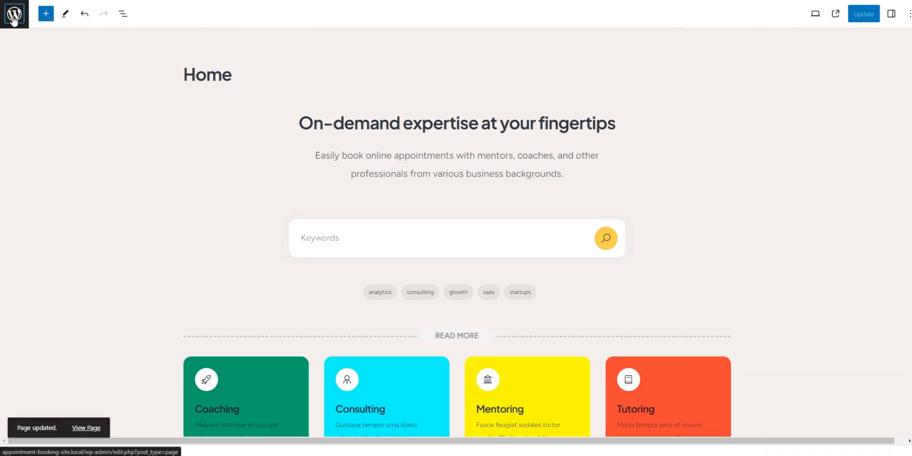
pyautogui.moveTo(34, 307)
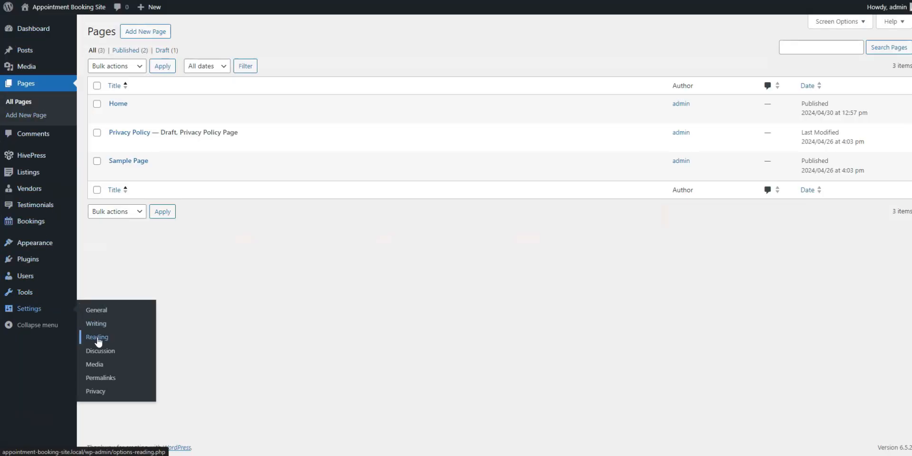
pyautogui.click(98, 339)
pyautogui.click(196, 72)
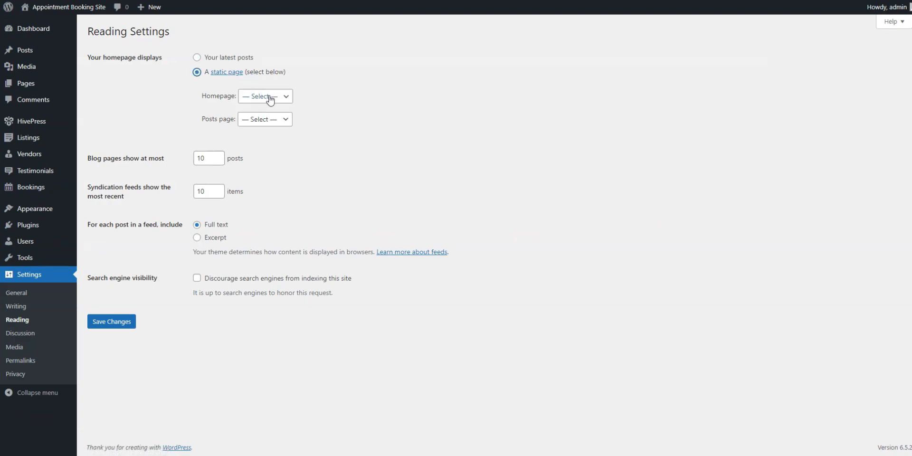
pyautogui.click(267, 97)
pyautogui.click(267, 119)
pyautogui.click(267, 123)
pyautogui.click(329, 185)
pyautogui.click(117, 321)
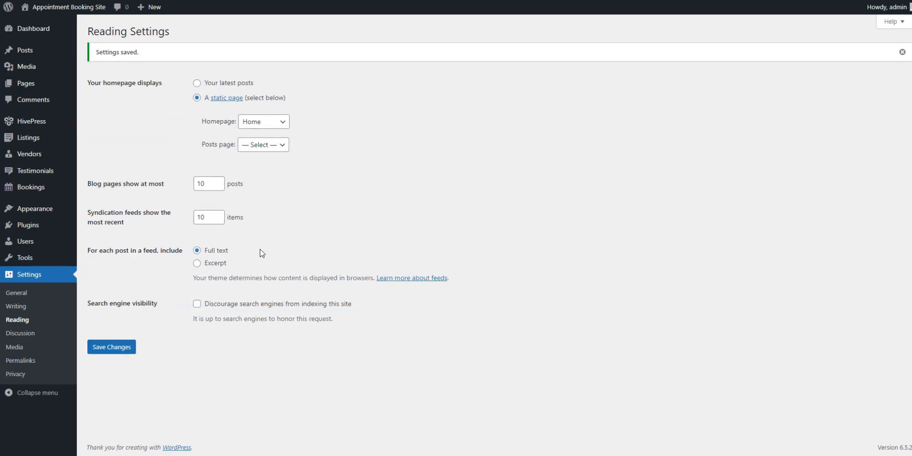
# Step: Visit the live site and examine the homepage's search form, categories and Top experts sections
pyautogui.click(72, 11)
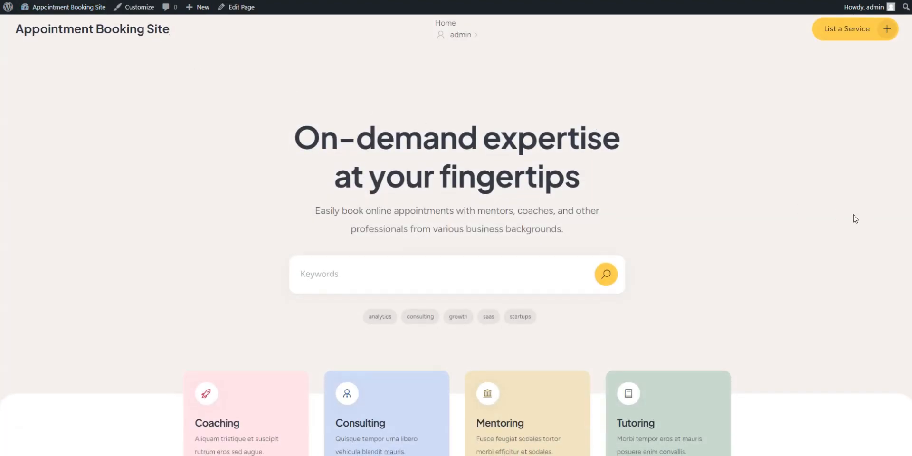
pyautogui.scroll(-2, 862, 219)
pyautogui.scroll(-5, 855, 218)
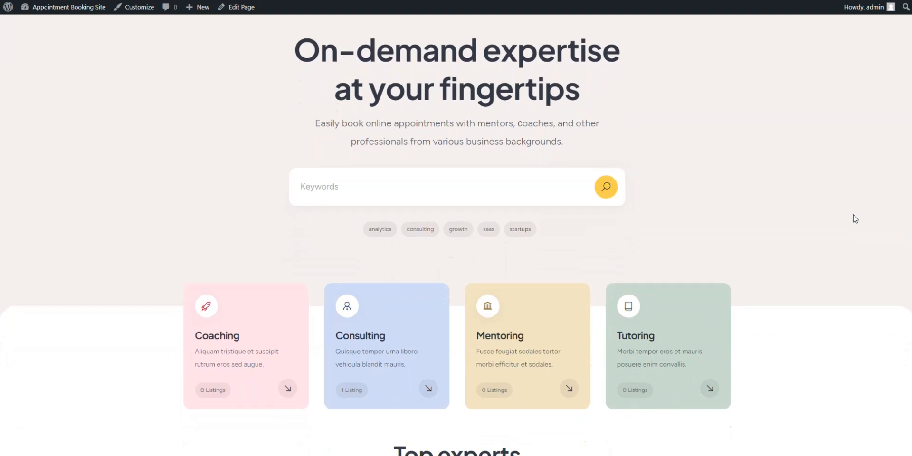
pyautogui.scroll(-3, 855, 218)
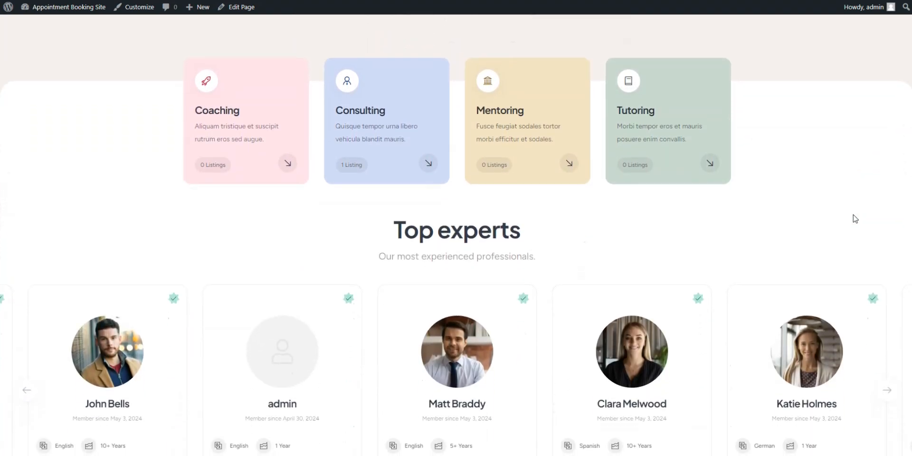
# Step: Browse further through the Top experts carousel and return to the start of the homepage
pyautogui.click(888, 336)
pyautogui.click(889, 335)
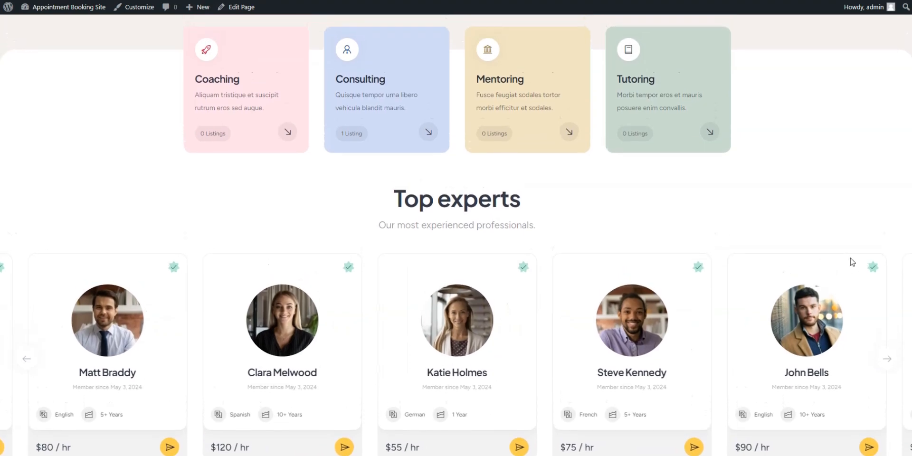
pyautogui.scroll(6, 853, 262)
pyautogui.scroll(3, 852, 262)
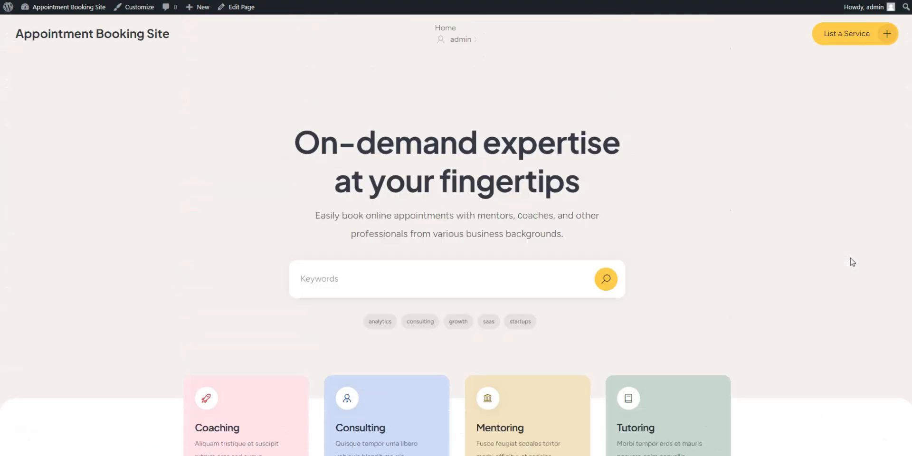
# Step: Customize the site identity by setting the MeetingHive image from the media library as the logo, and publish the change
pyautogui.click(134, 7)
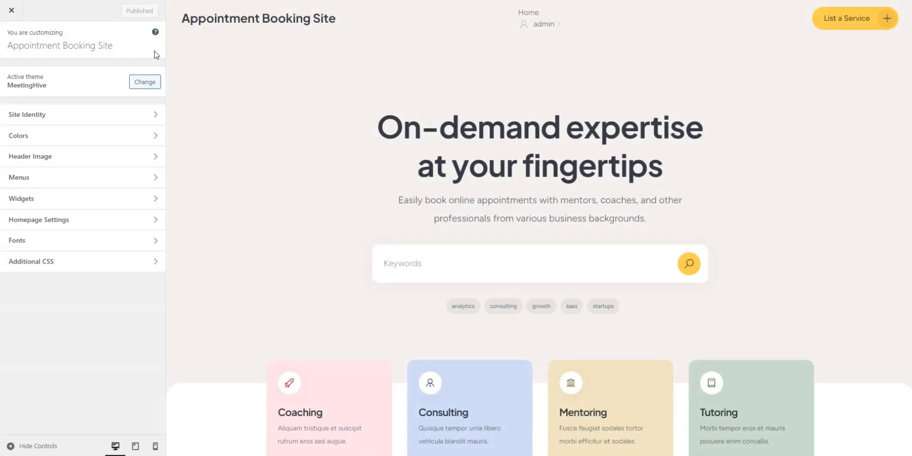
pyautogui.click(101, 120)
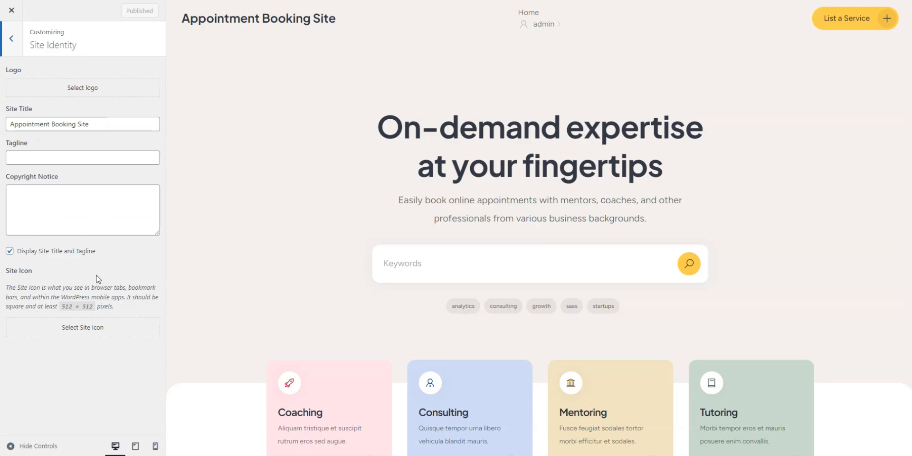
pyautogui.click(90, 88)
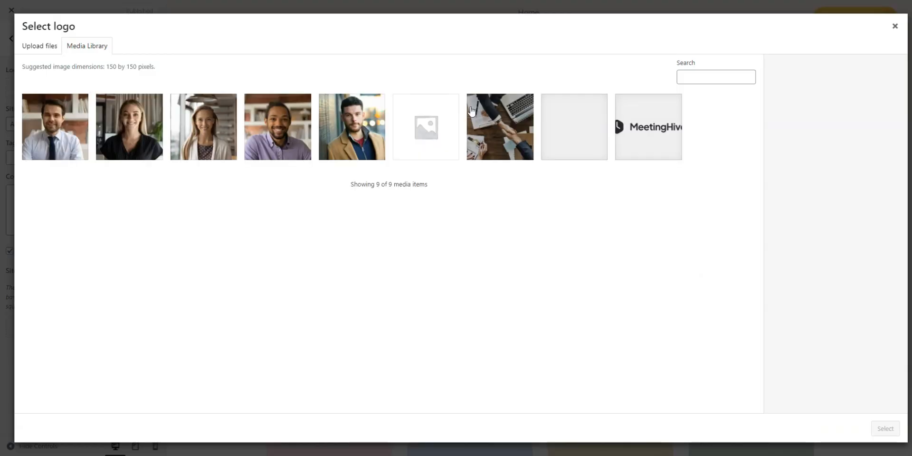
pyautogui.click(649, 127)
pyautogui.click(886, 429)
pyautogui.click(824, 432)
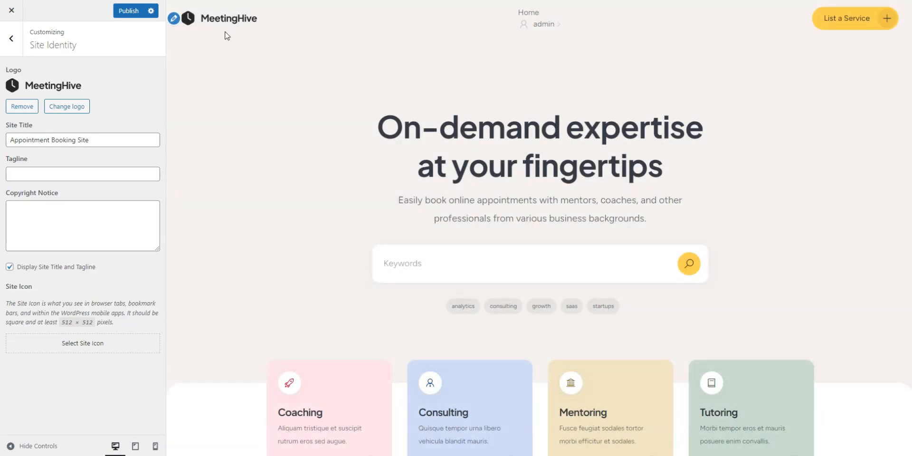
pyautogui.click(129, 14)
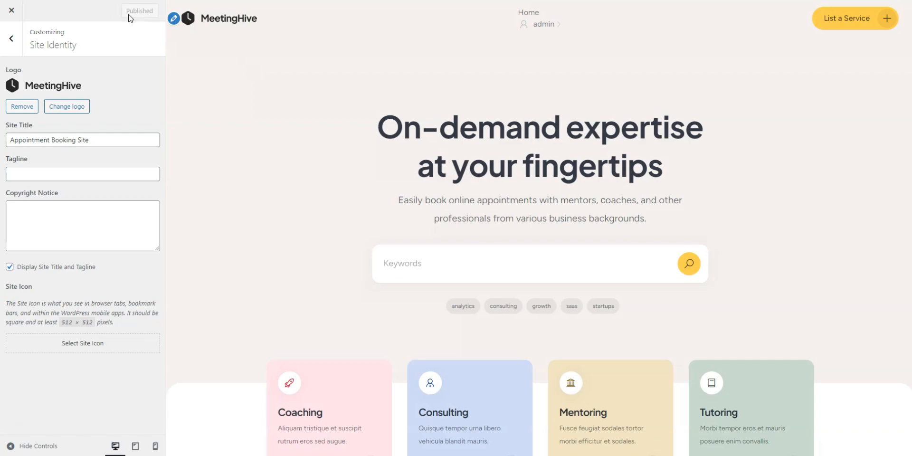
pyautogui.click(11, 38)
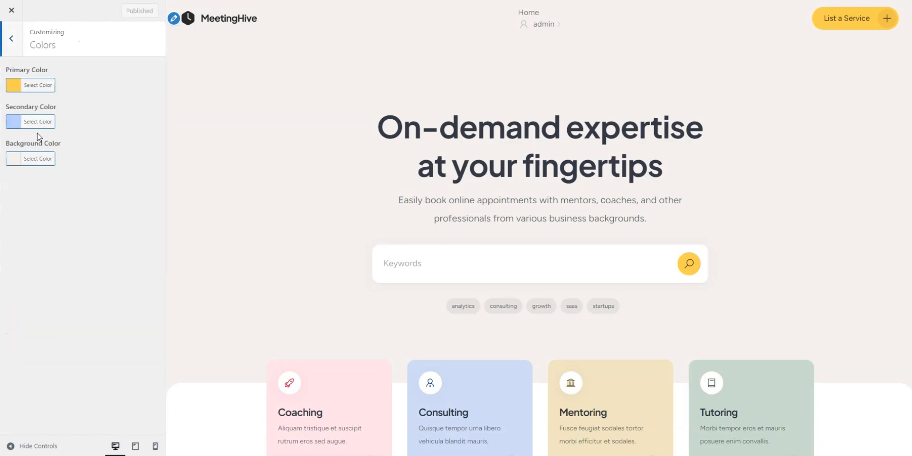
# Step: Inspect the secondary color picker in the theme's color settings without changing the color
pyautogui.click(39, 122)
pyautogui.click(90, 260)
pyautogui.click(10, 40)
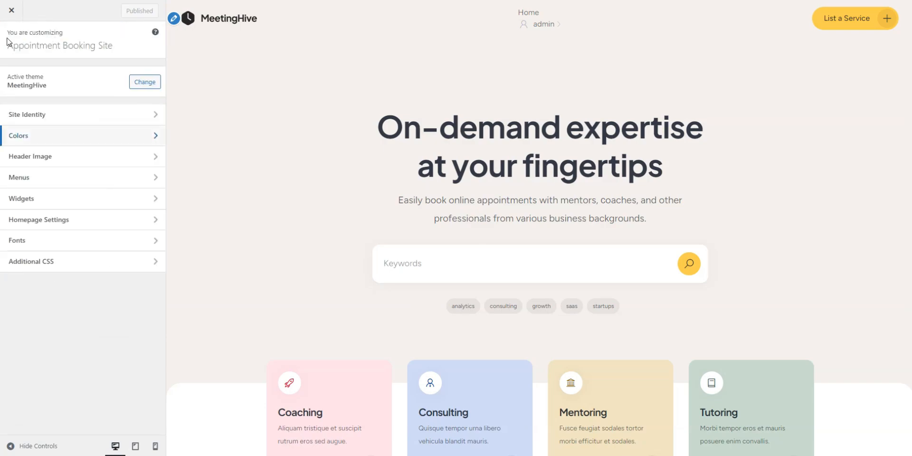
# Step: Add pattern.png from the media library as the header image and publish the change
pyautogui.click(44, 156)
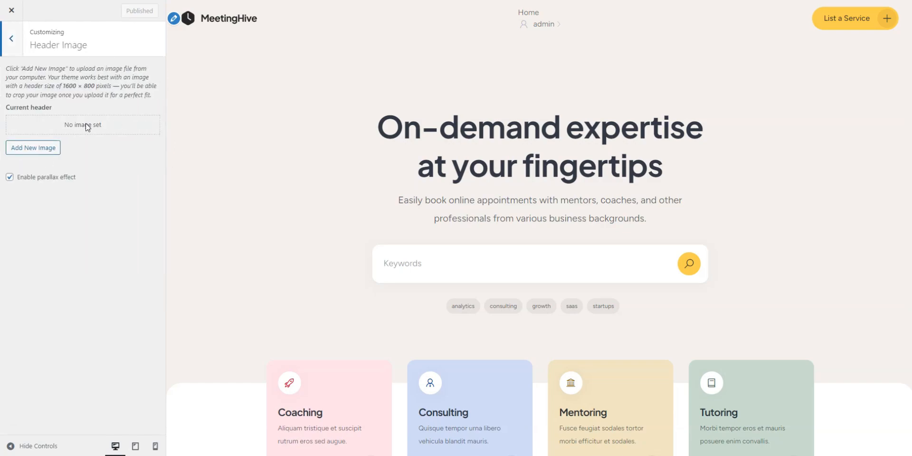
pyautogui.click(52, 146)
pyautogui.click(574, 133)
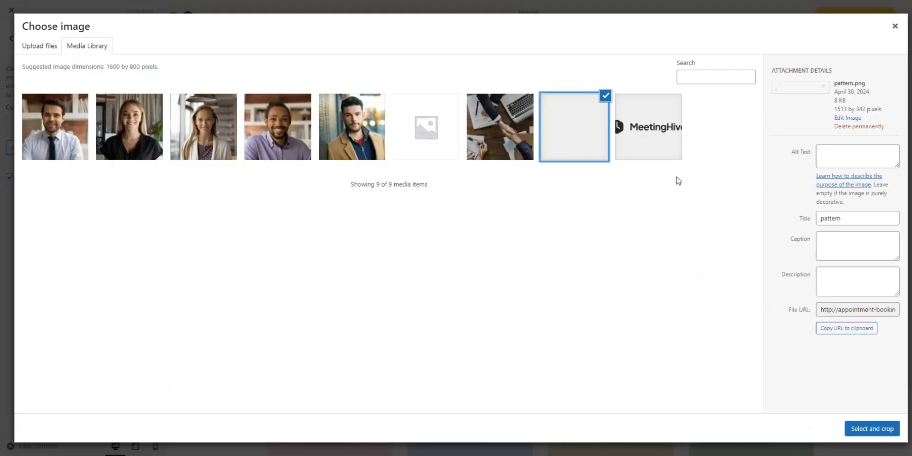
pyautogui.click(888, 431)
pyautogui.click(840, 431)
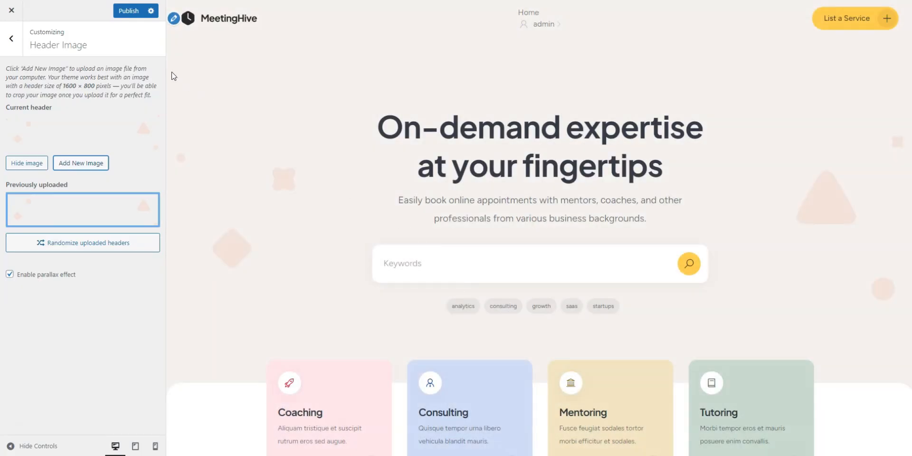
pyautogui.click(127, 11)
pyautogui.click(19, 40)
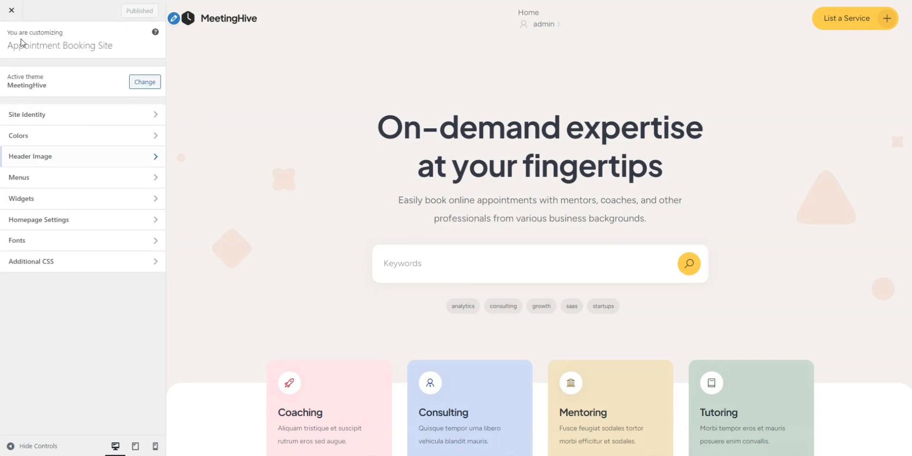
# Step: Create a new menu named Menu 1 assigned to the Header location
pyautogui.click(56, 182)
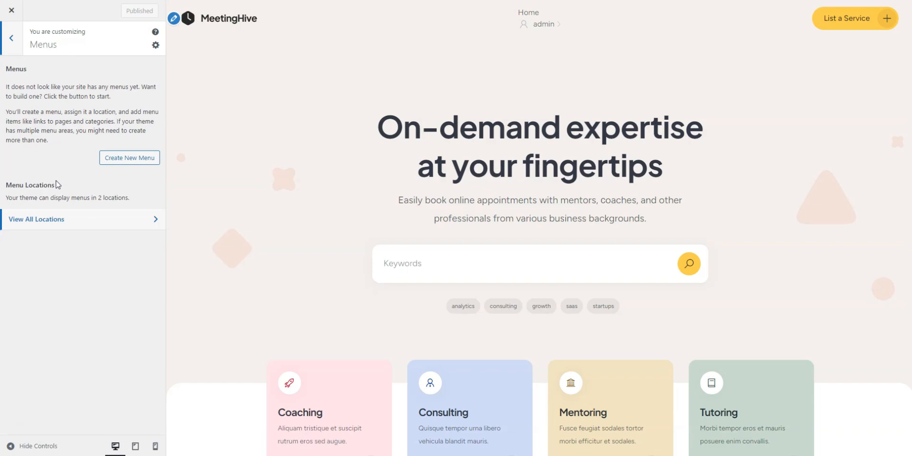
pyautogui.click(133, 158)
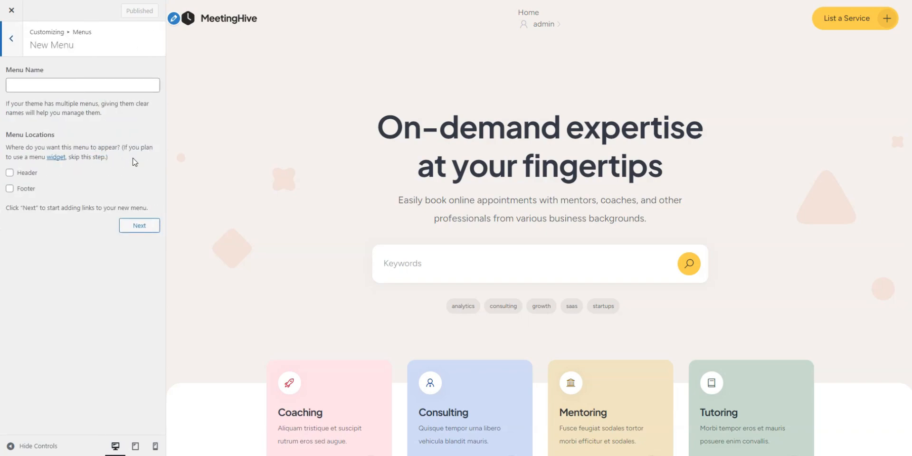
pyautogui.click(110, 89)
pyautogui.write('Menu 1')
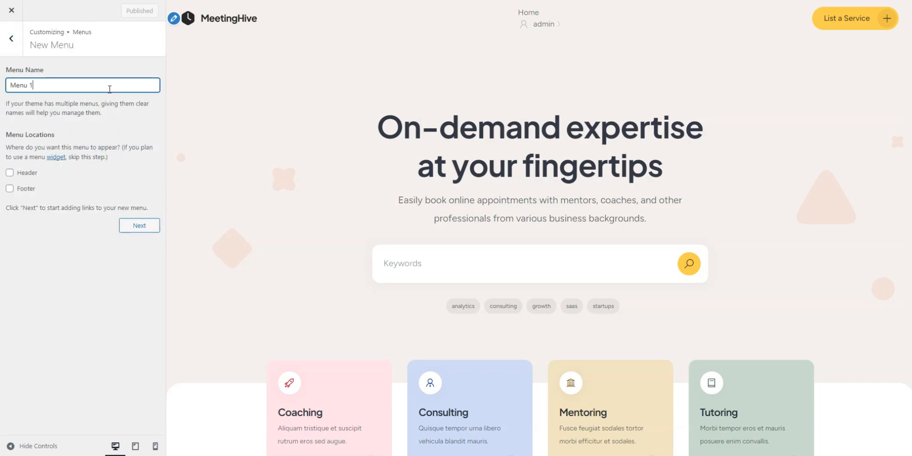
pyautogui.click(12, 174)
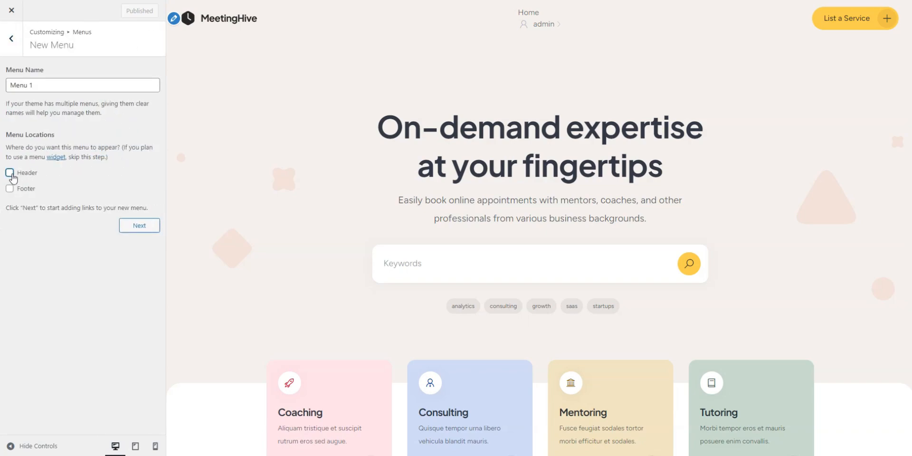
pyautogui.click(138, 226)
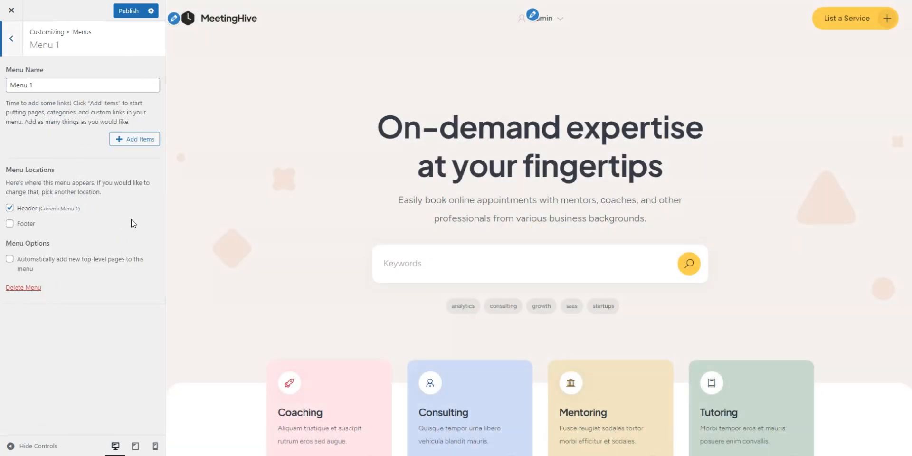
# Step: Add the Home and Blog pages to Menu 1 and publish the menu
pyautogui.click(133, 143)
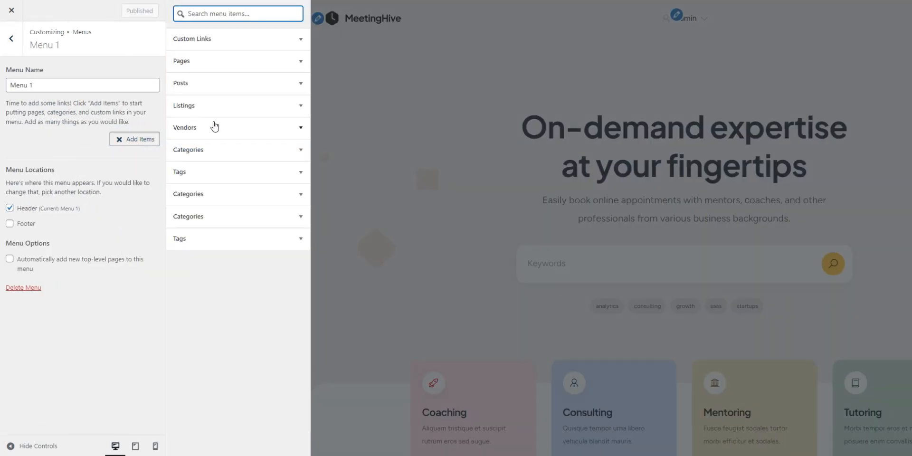
pyautogui.click(266, 65)
pyautogui.click(245, 83)
pyautogui.click(232, 102)
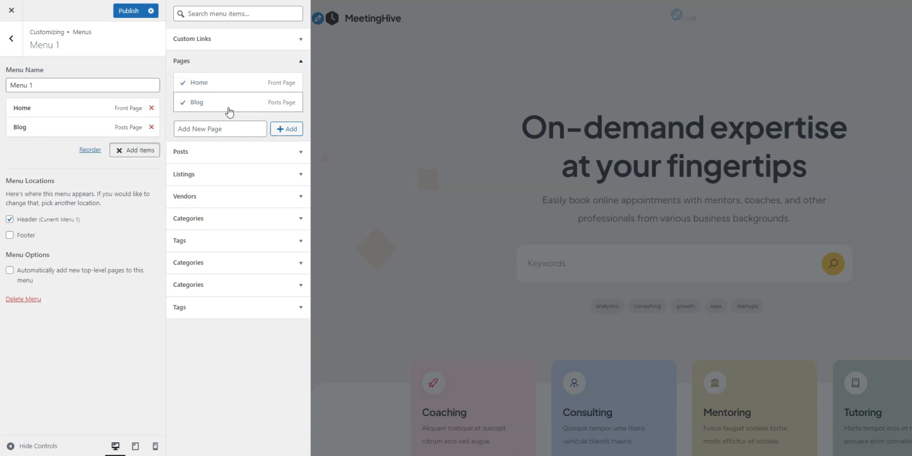
pyautogui.click(145, 168)
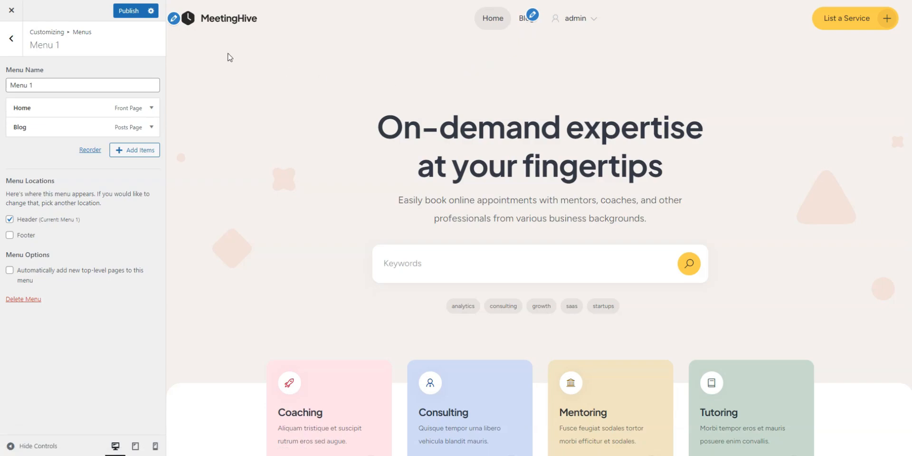
pyautogui.click(130, 13)
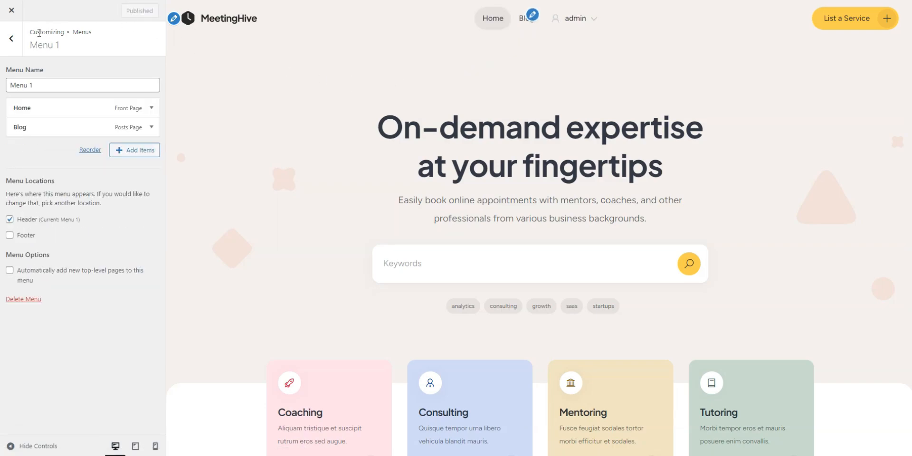
pyautogui.click(17, 44)
pyautogui.click(18, 44)
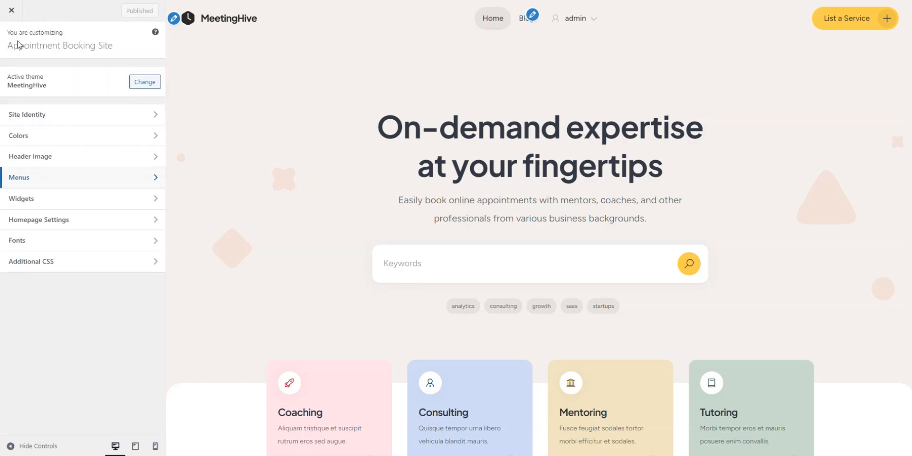
# Step: Review the available widget areas against the page preview, and check the Homepage Settings
pyautogui.click(57, 199)
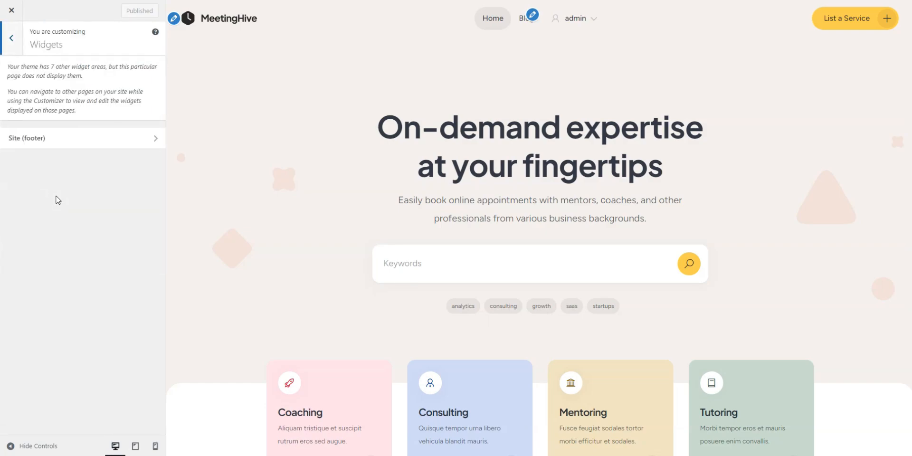
pyautogui.scroll(-9, 218, 223)
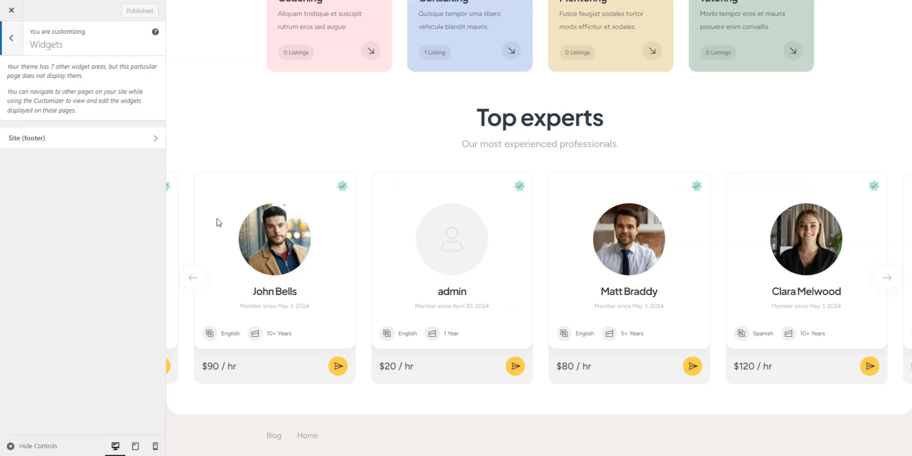
pyautogui.scroll(10, 367, 434)
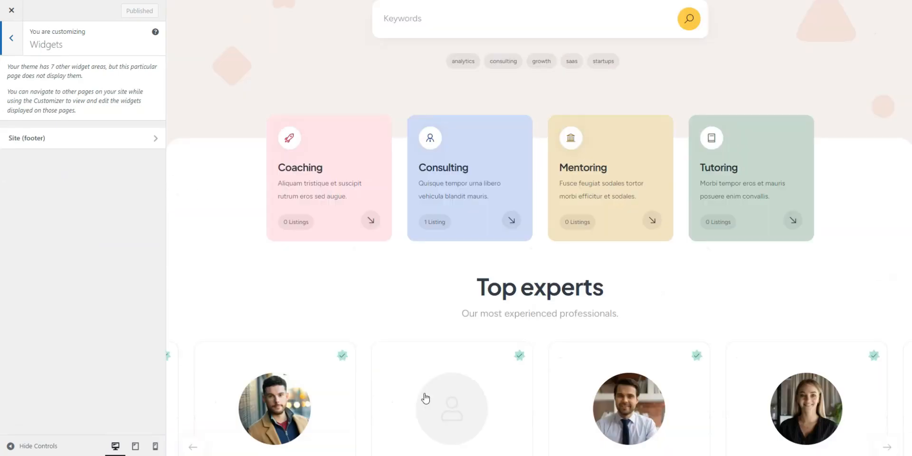
pyautogui.click(13, 39)
pyautogui.click(51, 221)
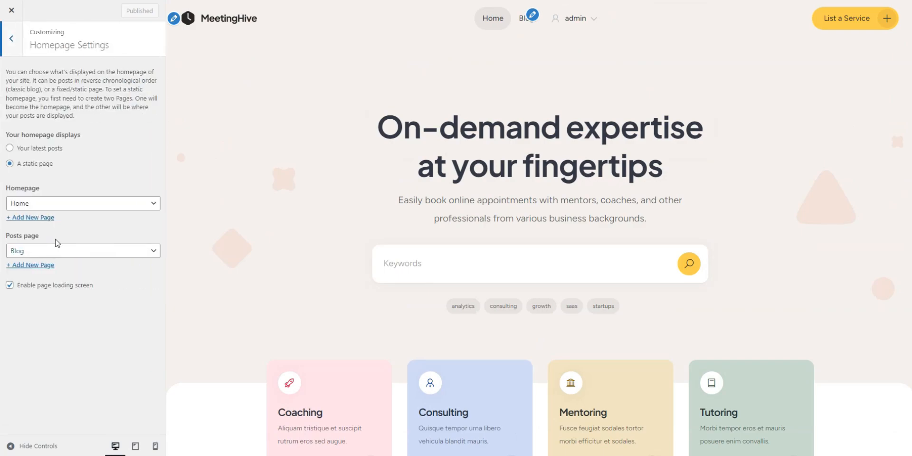
pyautogui.click(16, 54)
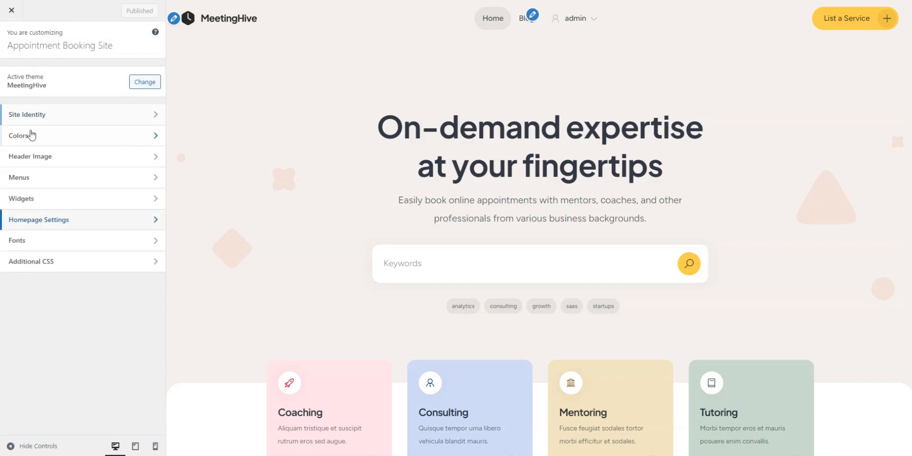
# Step: Browse the body font options in the theme's font settings, keeping Figtree
pyautogui.click(52, 245)
pyautogui.click(93, 121)
pyautogui.scroll(-5, 95, 230)
pyautogui.scroll(-10, 95, 230)
pyautogui.click(84, 327)
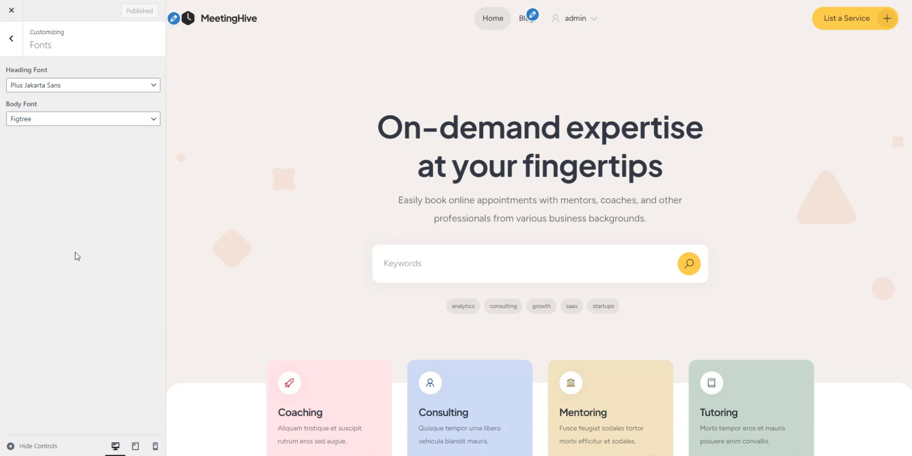
pyautogui.click(11, 38)
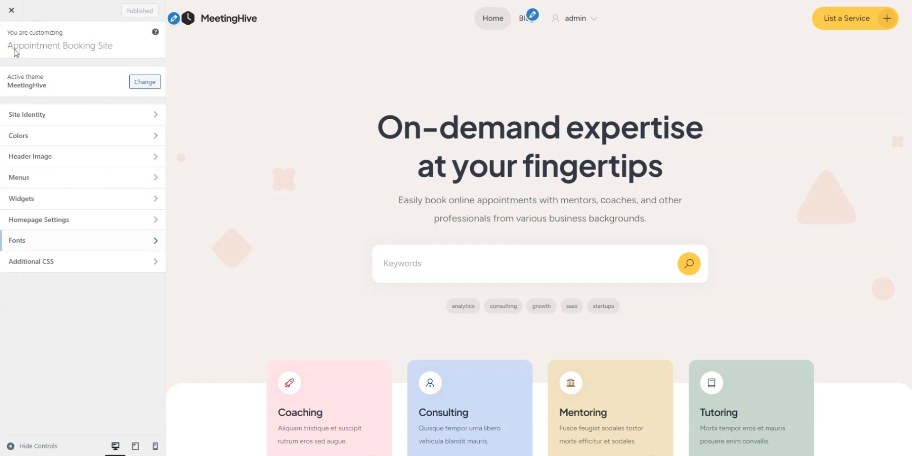
# Step: Examine the Additional CSS section and its code editor
pyautogui.click(57, 264)
pyautogui.scroll(-4, 57, 276)
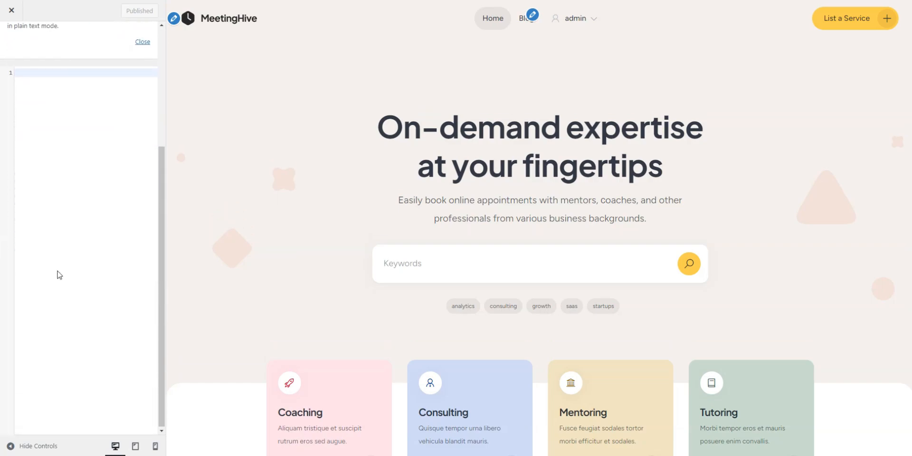
pyautogui.scroll(4, 60, 275)
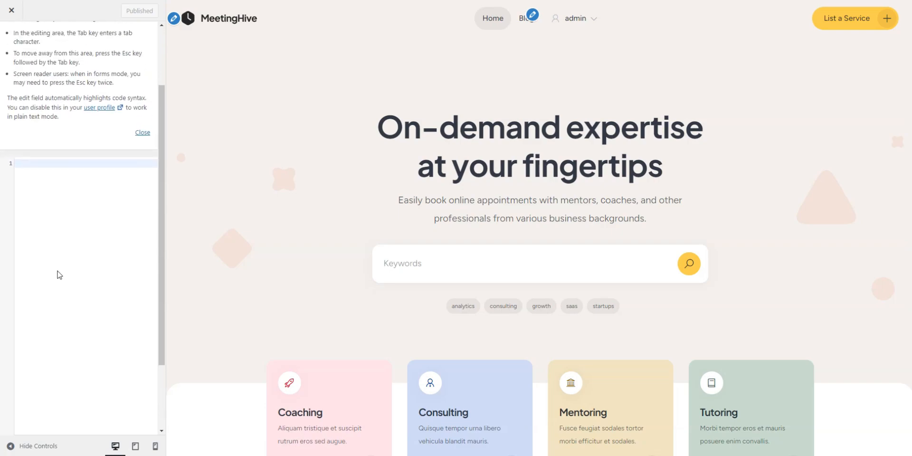
pyautogui.scroll(1, 59, 275)
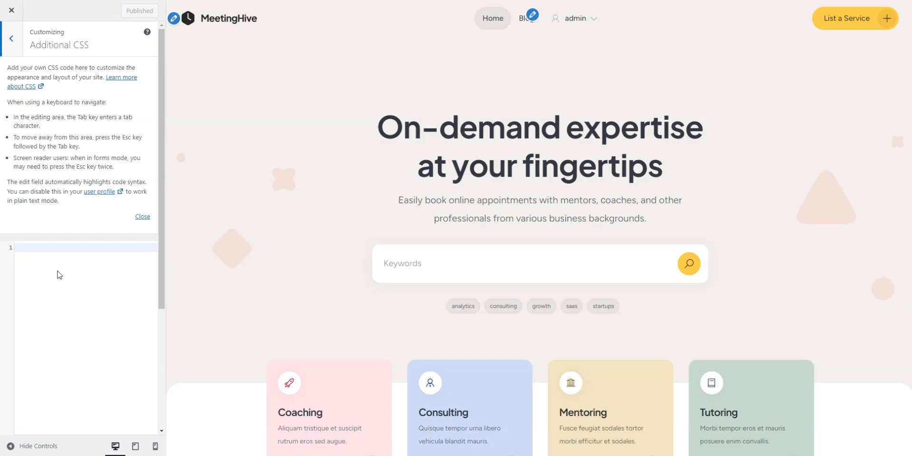
# Step: Close the theme customizer and review the live homepage, including the category cards and the Top experts carousel
pyautogui.click(11, 10)
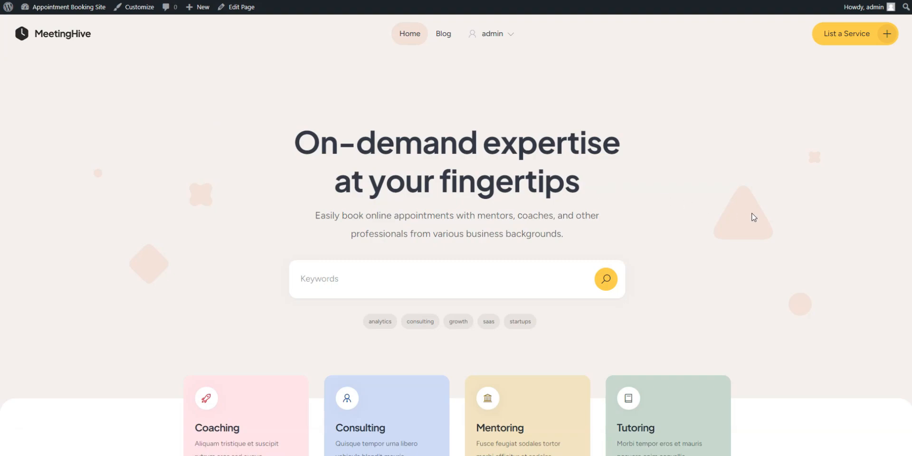
pyautogui.scroll(-2, 784, 223)
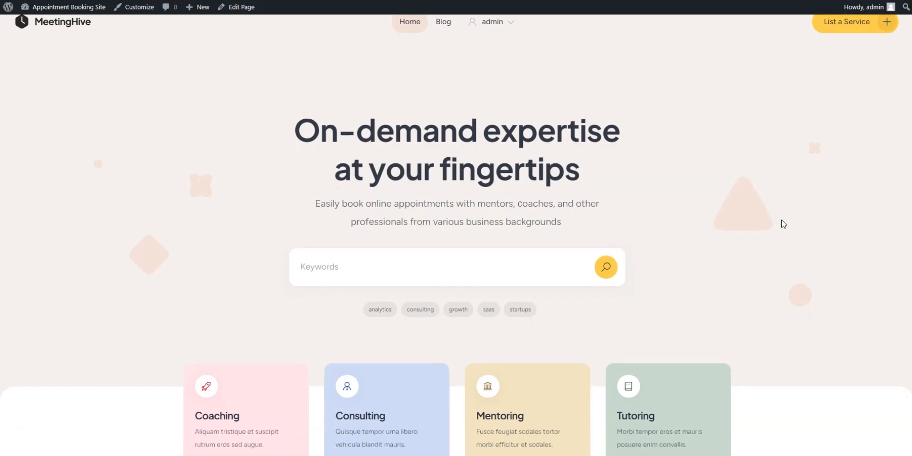
pyautogui.scroll(-3, 783, 224)
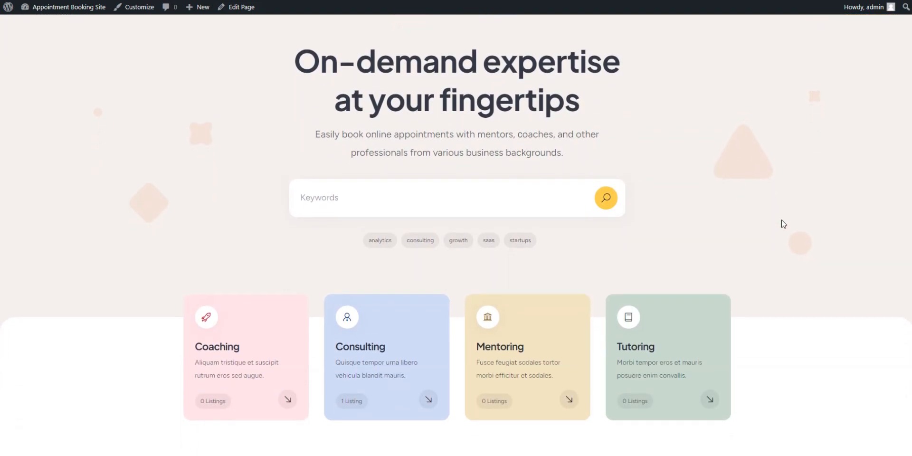
pyautogui.scroll(-3, 783, 224)
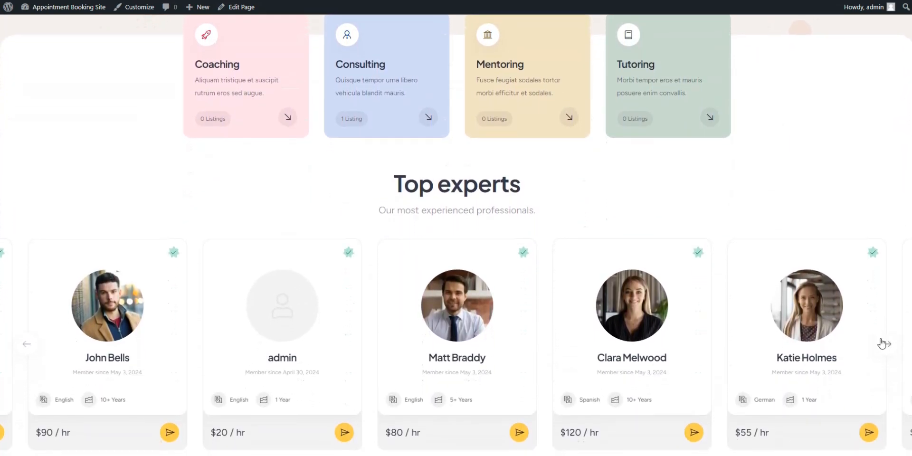
pyautogui.scroll(-1, 886, 339)
pyautogui.click(887, 335)
pyautogui.click(887, 332)
pyautogui.click(888, 333)
pyautogui.click(888, 331)
pyautogui.scroll(2, 855, 235)
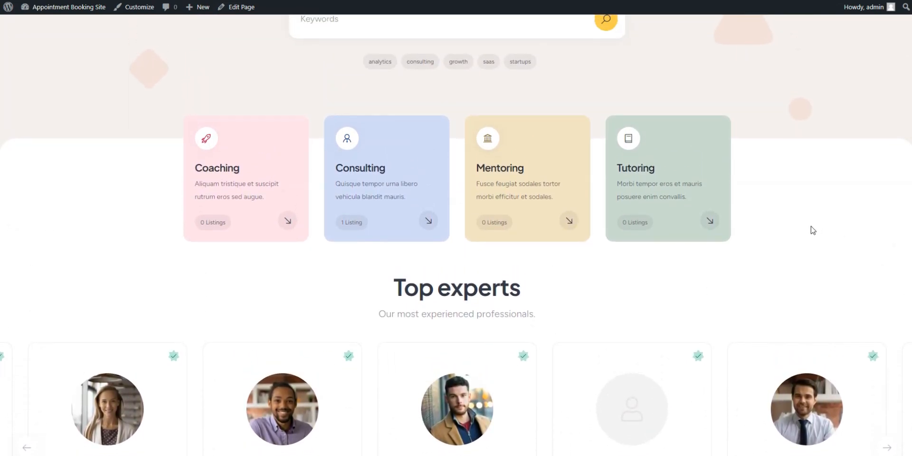
pyautogui.scroll(2, 796, 227)
pyautogui.scroll(2, 795, 229)
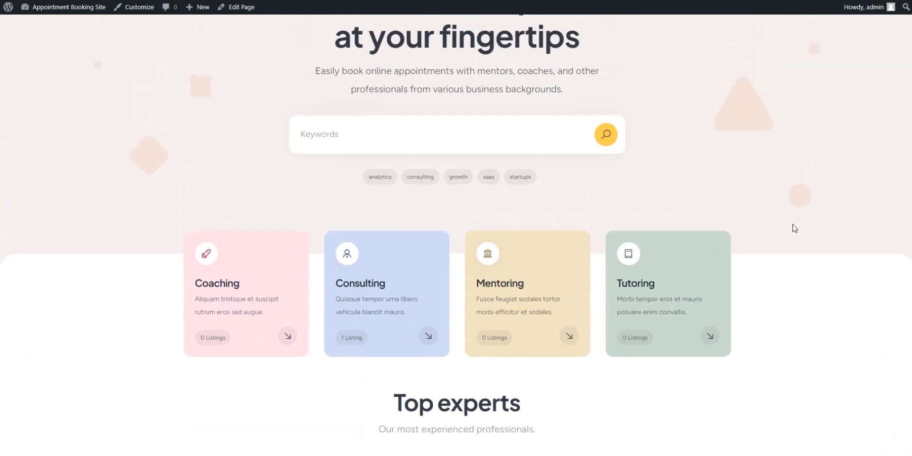
pyautogui.scroll(1, 795, 228)
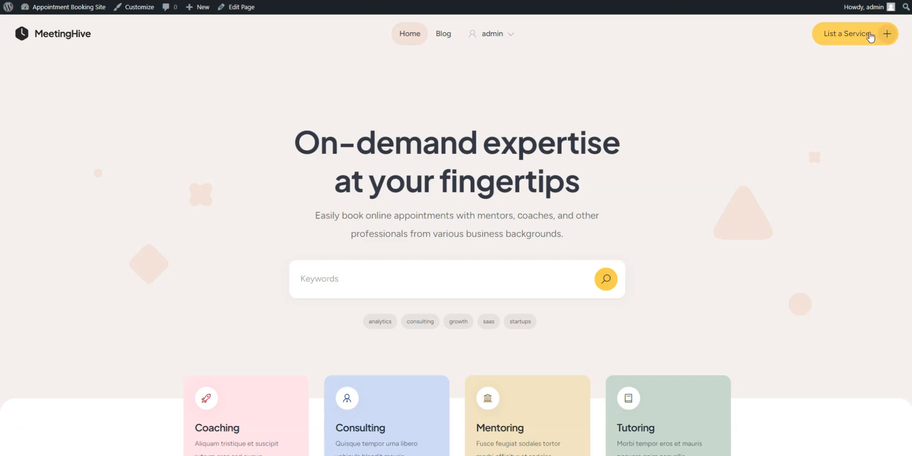
# Step: Start a new service listing in the Consulting category with the title "Strategy consulting for SaaS startups"
pyautogui.click(870, 38)
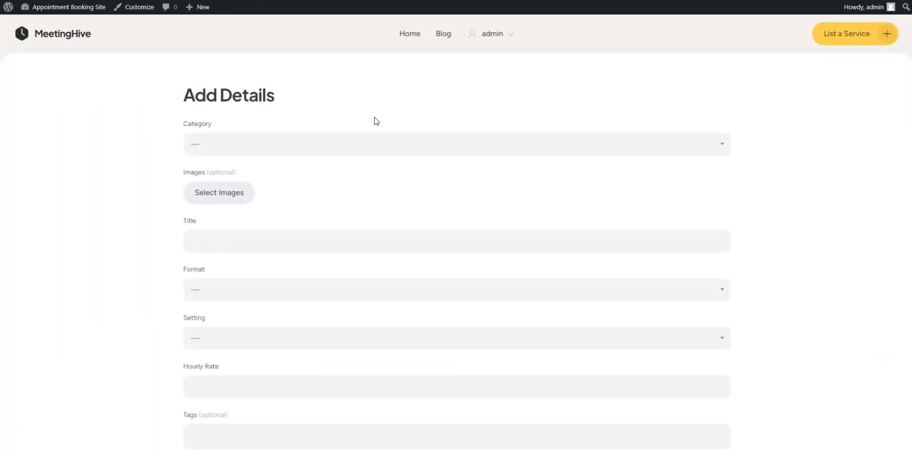
pyautogui.scroll(-1, 377, 121)
pyautogui.click(309, 120)
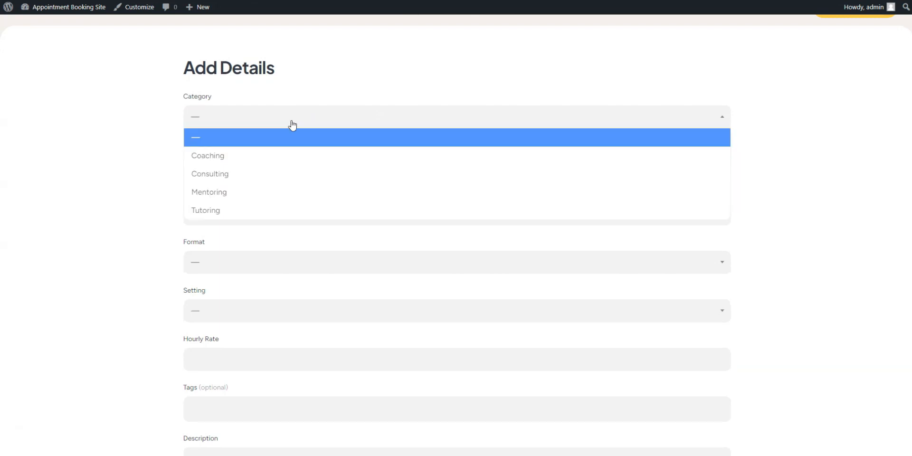
pyautogui.click(224, 174)
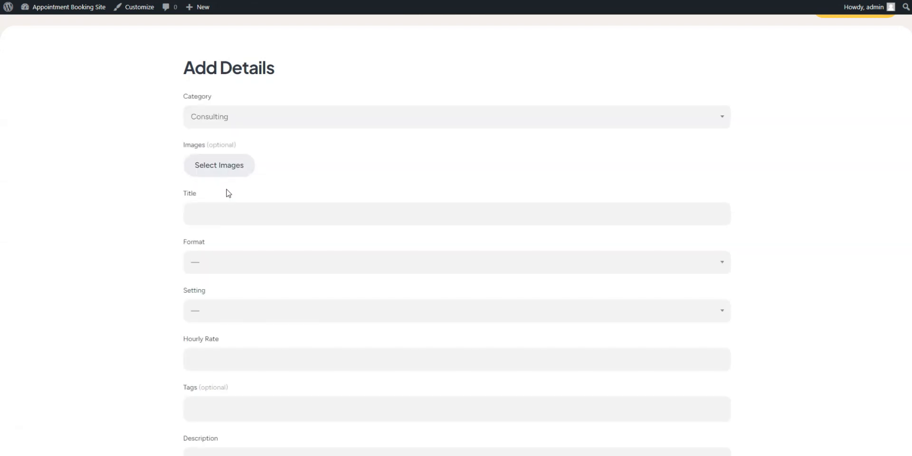
pyautogui.click(224, 214)
pyautogui.write('Strategy consulting for SaaS startups')
# Step: Set the listing's format to Group and its setting to In Person
pyautogui.click(209, 262)
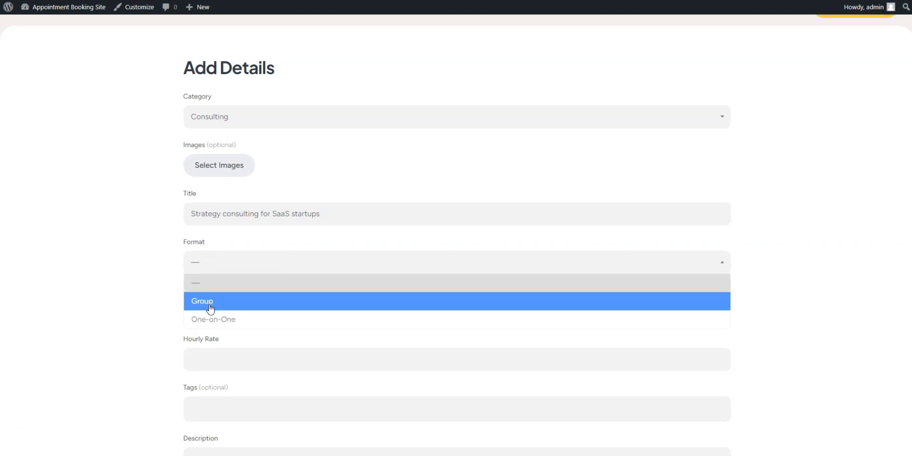
pyautogui.click(210, 303)
pyautogui.scroll(-1, 209, 305)
pyautogui.click(212, 268)
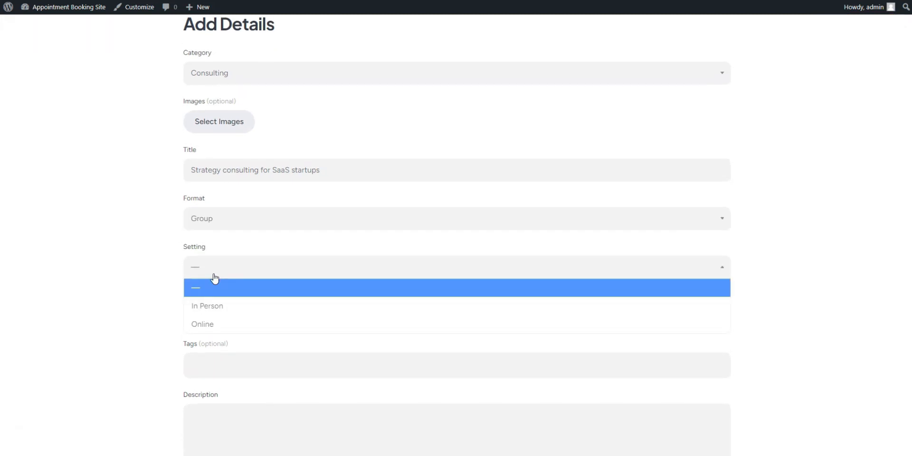
pyautogui.click(214, 311)
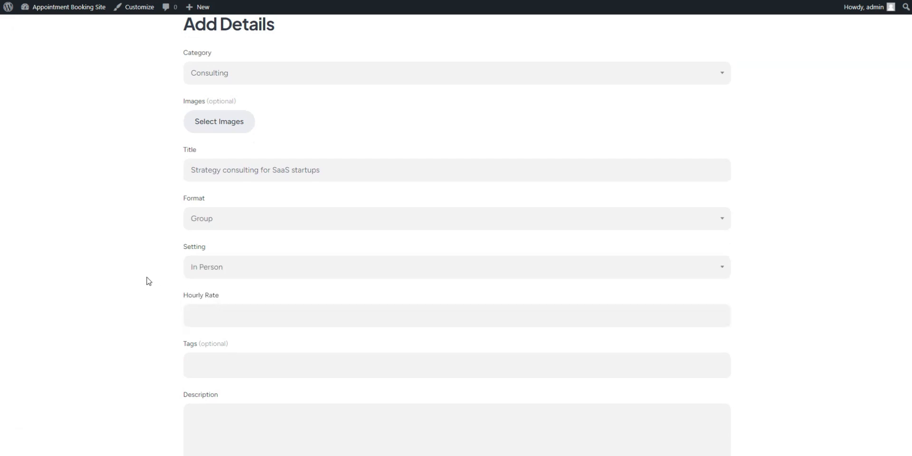
# Step: Set the listing's hourly rate to 55 and add the tag "consulting"
pyautogui.scroll(-1, 152, 281)
pyautogui.click(216, 298)
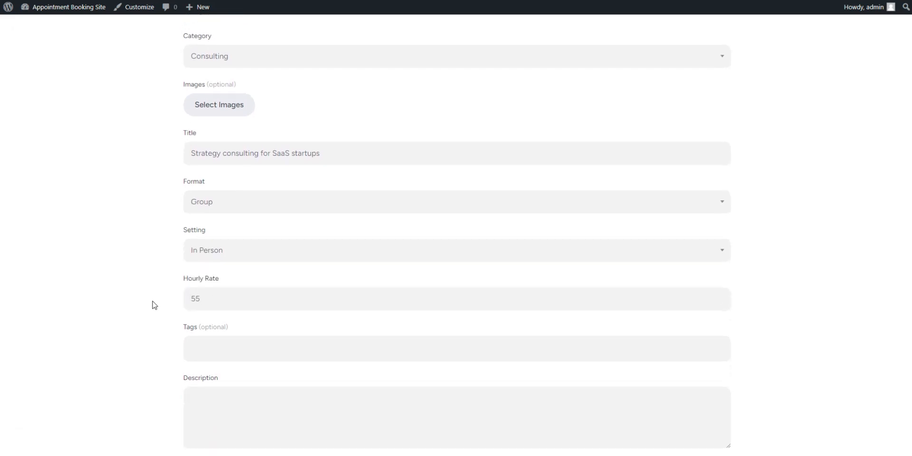
pyautogui.scroll(-2, 152, 305)
pyautogui.click(226, 296)
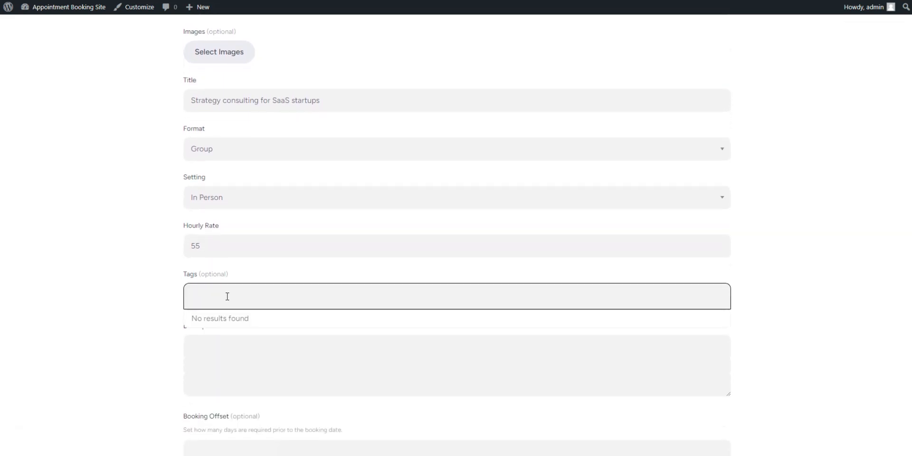
pyautogui.write('consulting')
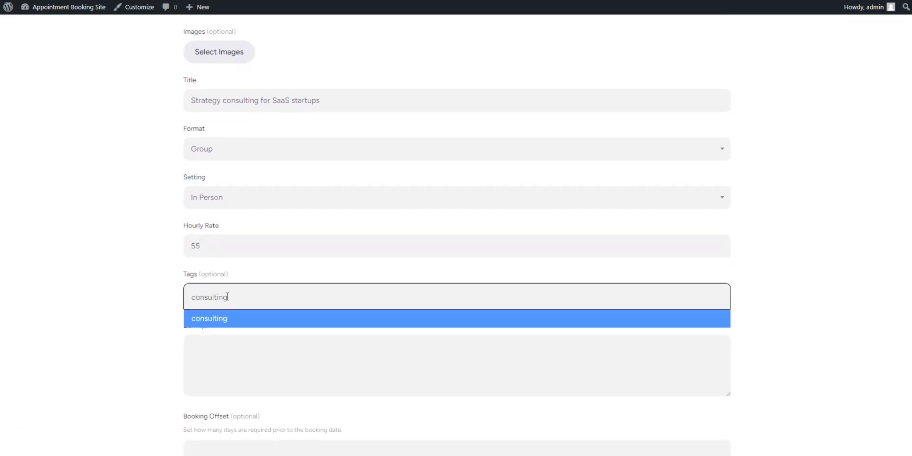
pyautogui.press('Return')
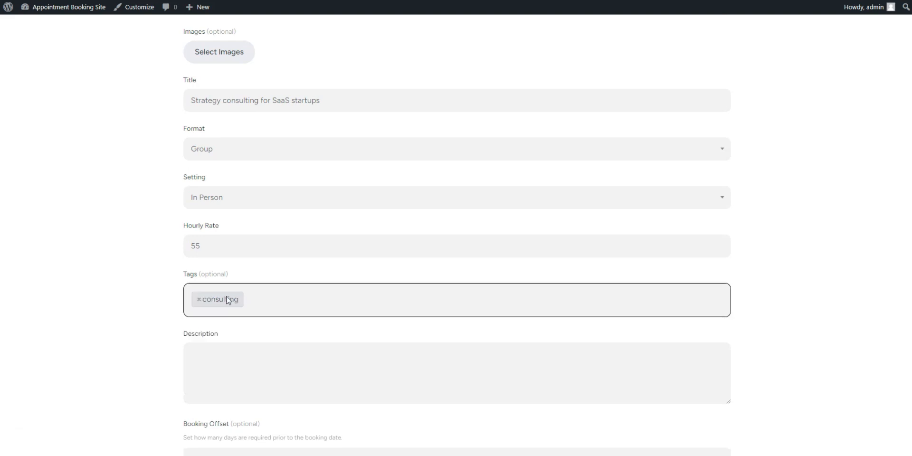
# Step: Submit the service listing without manual acceptance of new bookings
pyautogui.scroll(-3, 125, 326)
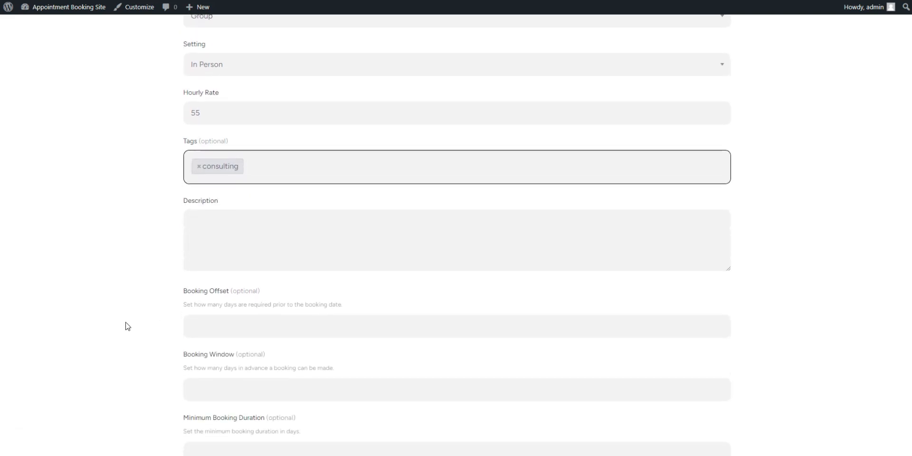
pyautogui.scroll(-5, 127, 326)
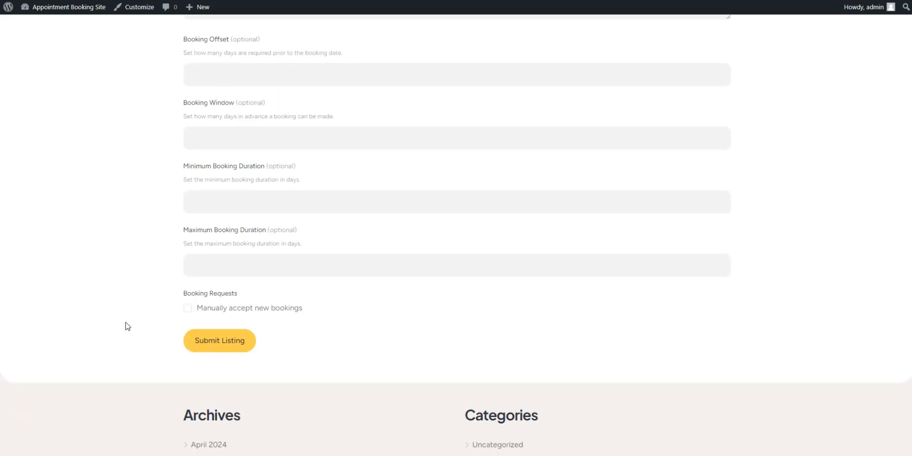
pyautogui.click(228, 347)
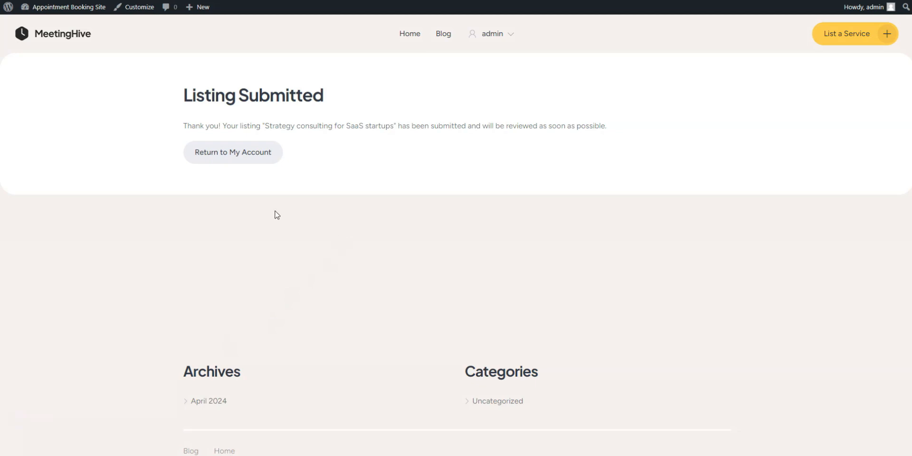
# Step: Review the HivePress listing settings in the site's admin area, down to the submission and moderation options
pyautogui.click(63, 11)
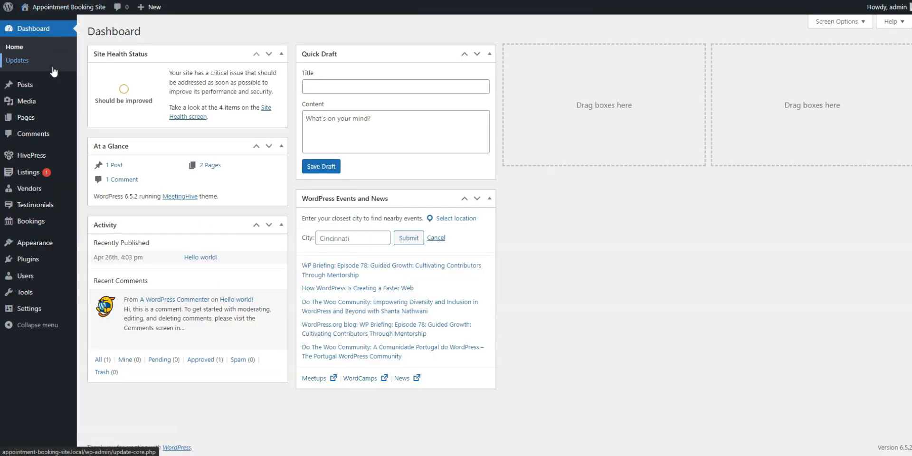
pyautogui.moveTo(45, 160)
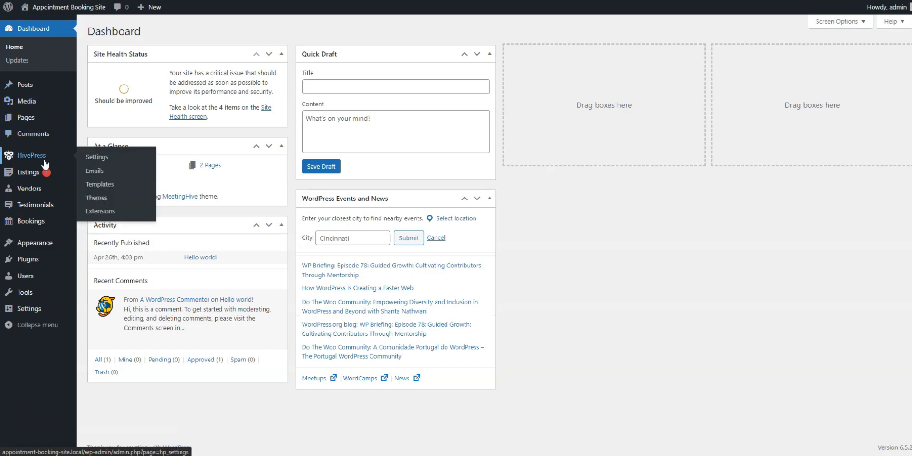
pyautogui.click(100, 160)
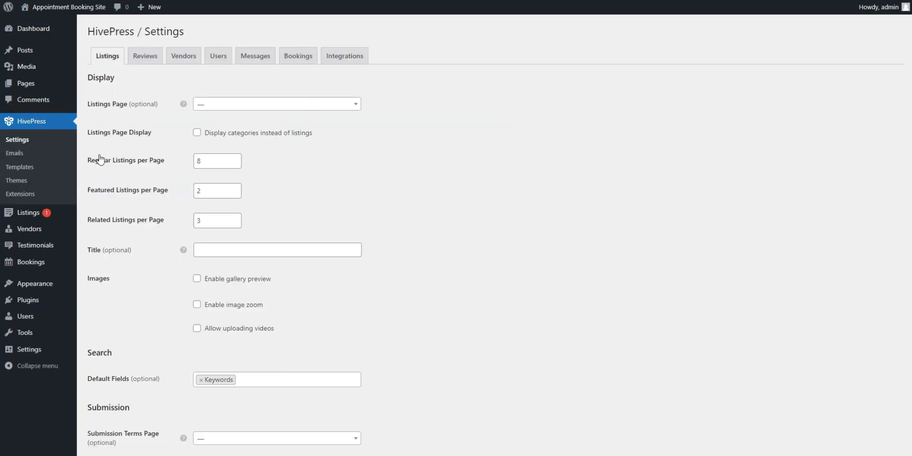
pyautogui.scroll(-5, 521, 166)
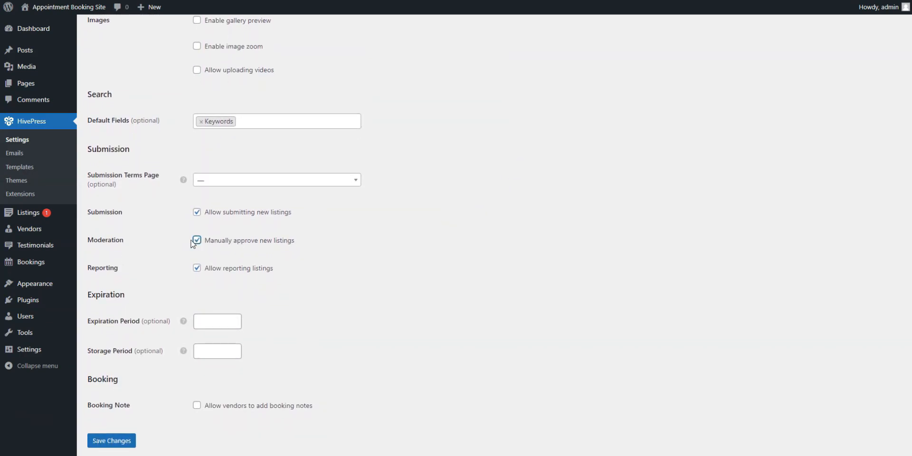
# Step: Publish the pending listing "Strategy consulting for SaaS startups"
pyautogui.click(30, 213)
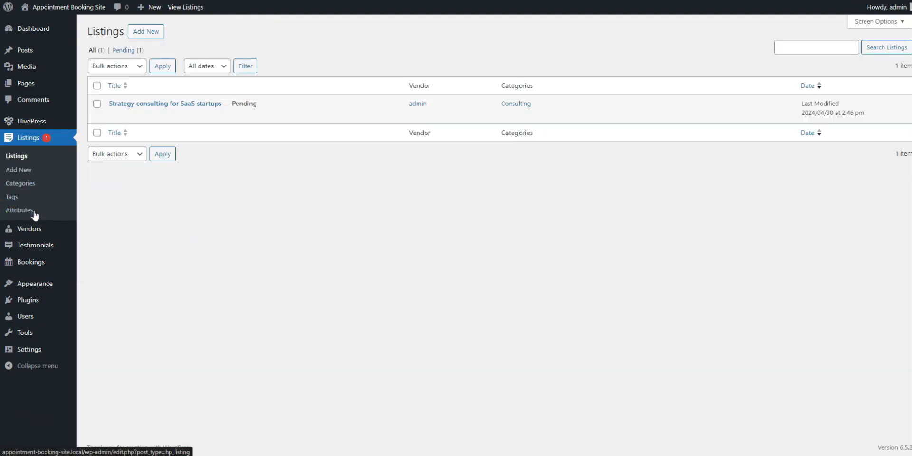
pyautogui.click(211, 105)
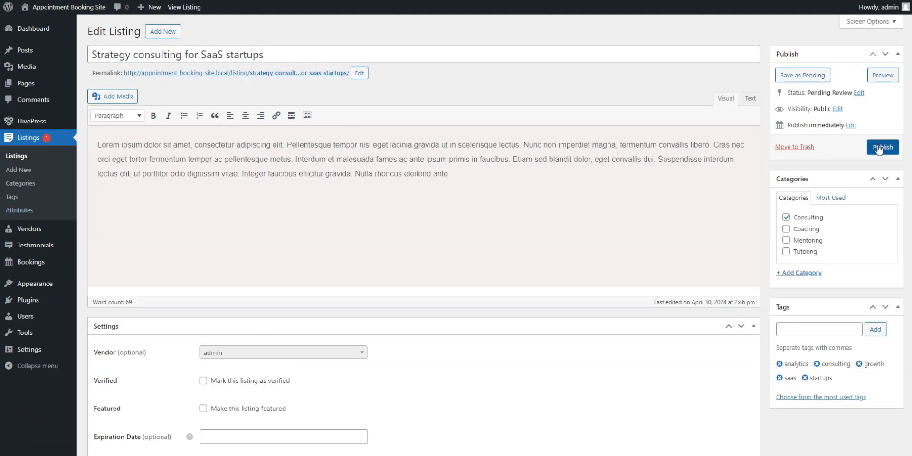
pyautogui.click(880, 148)
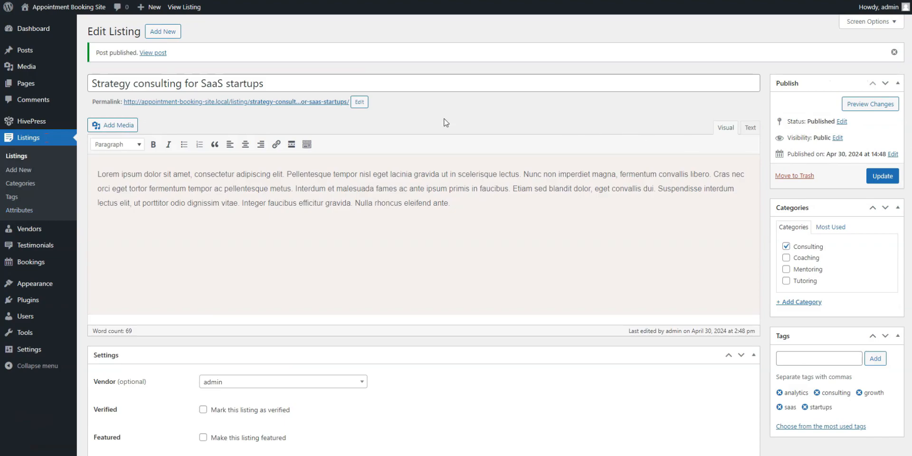
# Step: View the published listing's page on the site and check its details, booking form, description and tags
pyautogui.click(225, 104)
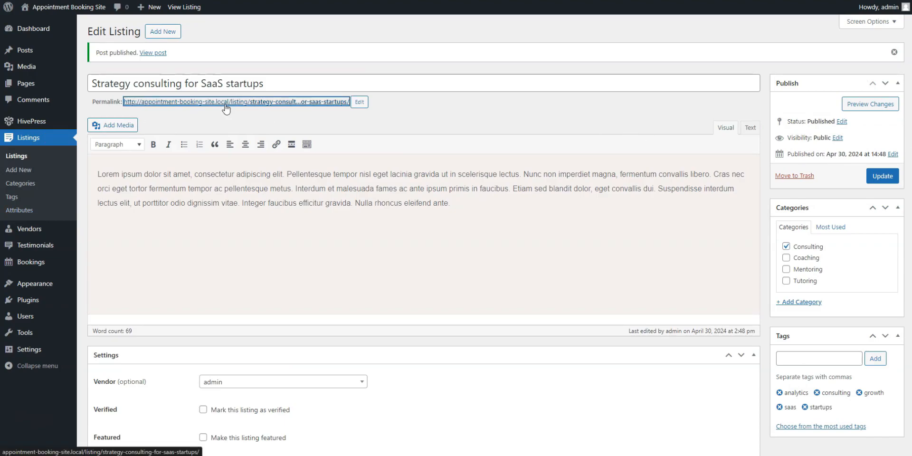
pyautogui.scroll(-3, 775, 275)
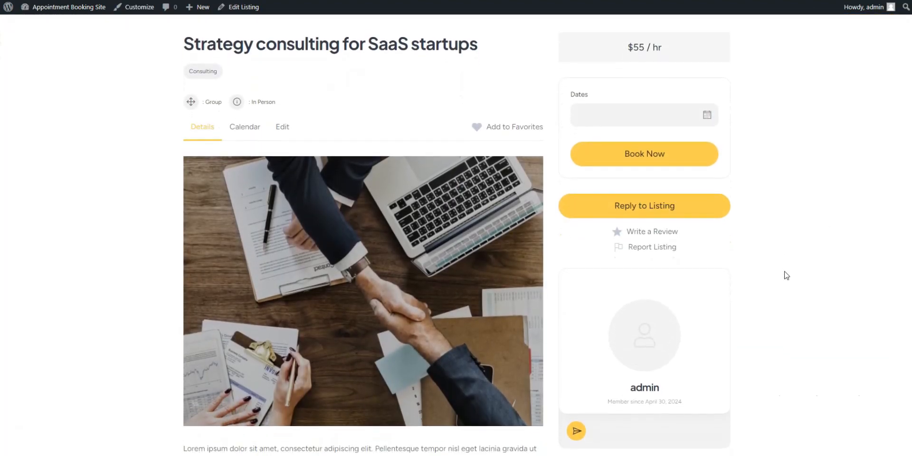
pyautogui.scroll(-3, 786, 274)
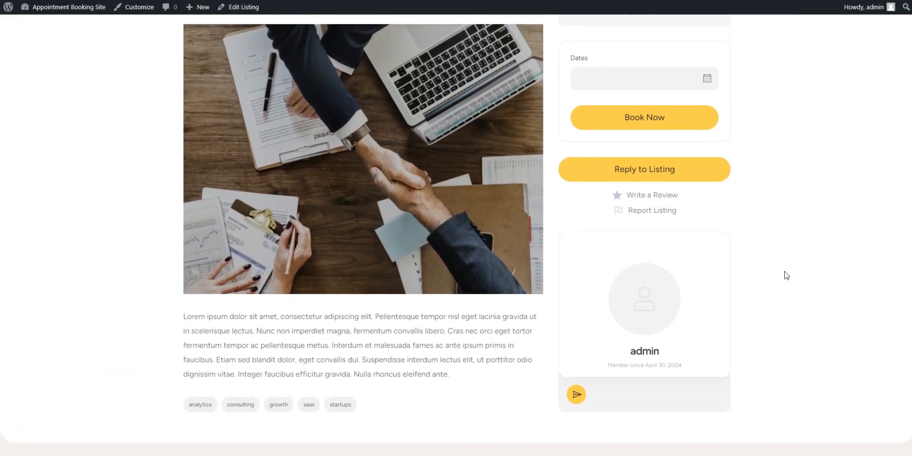
pyautogui.scroll(1, 786, 275)
pyautogui.scroll(4, 787, 274)
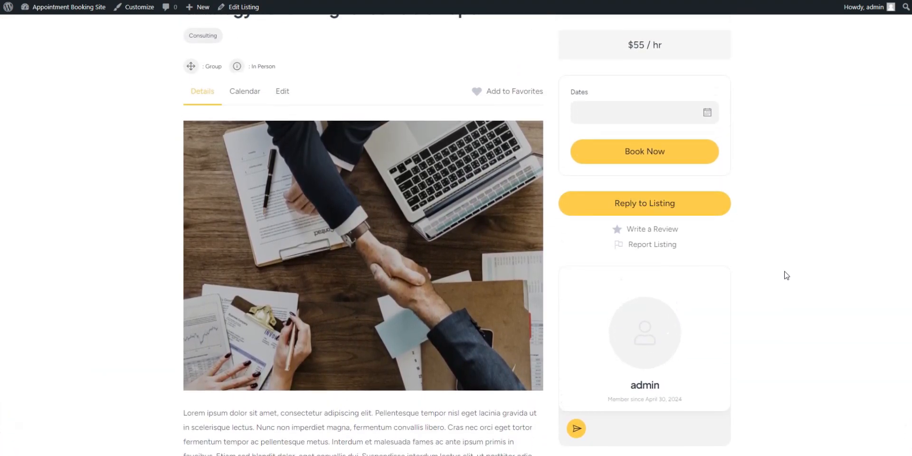
pyautogui.scroll(1, 786, 275)
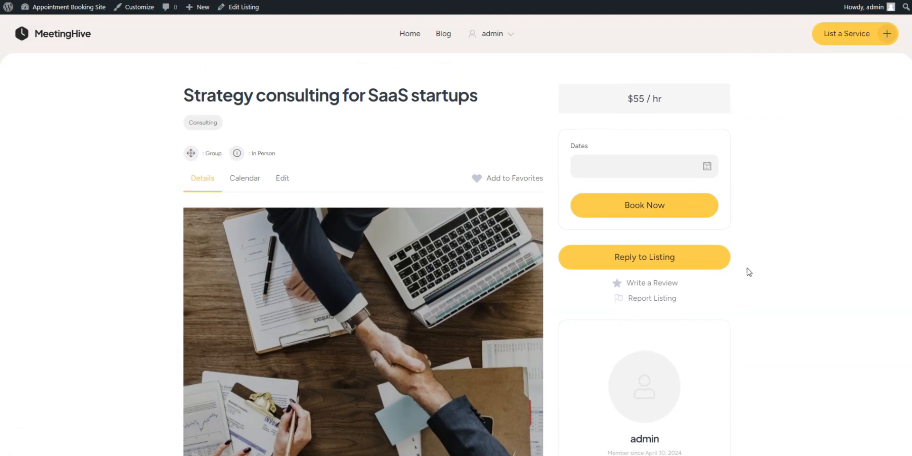
# Step: Return to the admin dashboard and open the HivePress extensions catalogue
pyautogui.moveTo(66, 11)
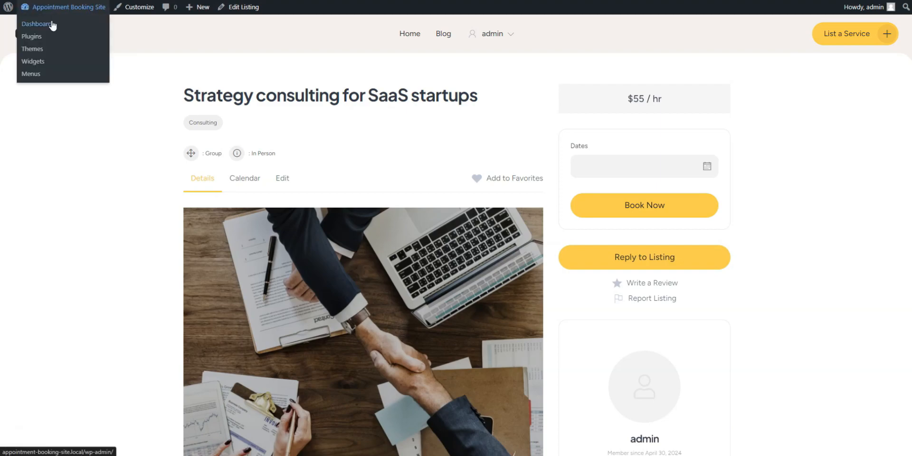
pyautogui.click(52, 26)
pyautogui.moveTo(33, 158)
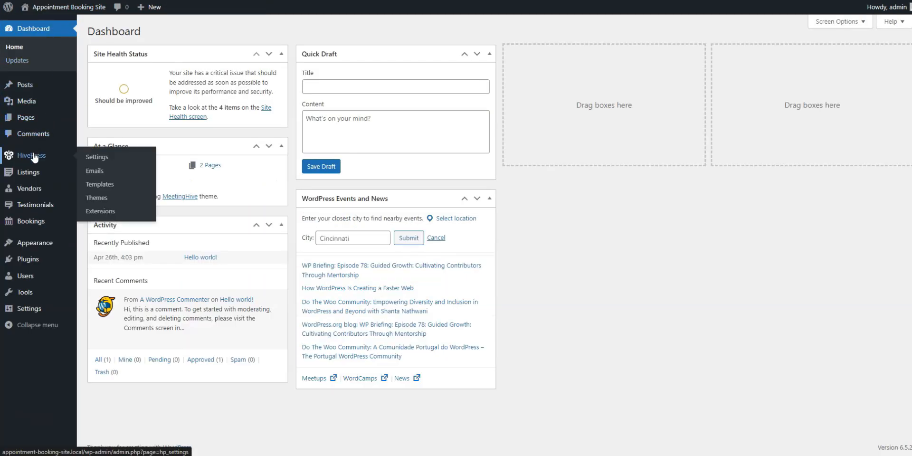
pyautogui.click(100, 211)
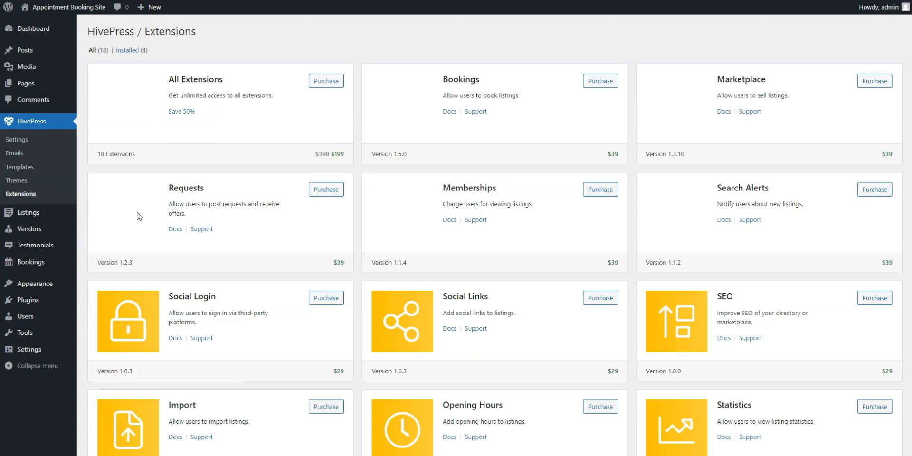
# Step: Look through the HivePress extensions catalogue, checking the paid, free and already active extensions
pyautogui.scroll(-1, 557, 216)
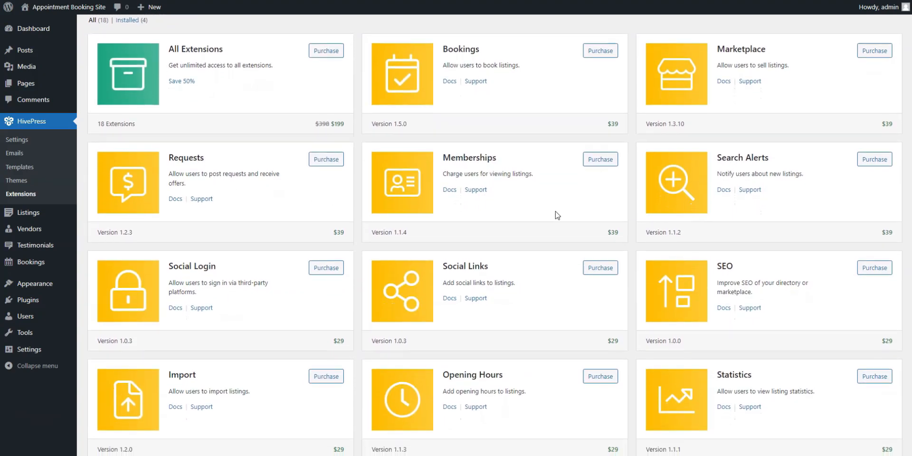
pyautogui.scroll(-2, 557, 216)
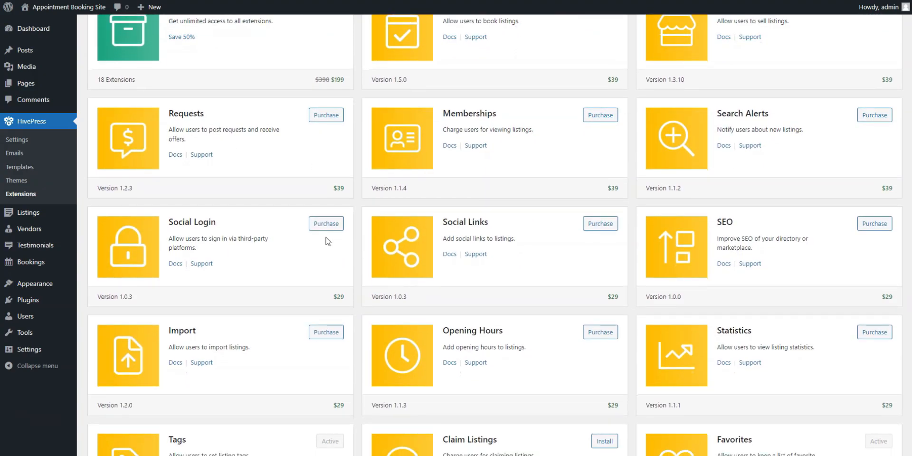
pyautogui.scroll(-1, 327, 242)
pyautogui.scroll(-1, 513, 232)
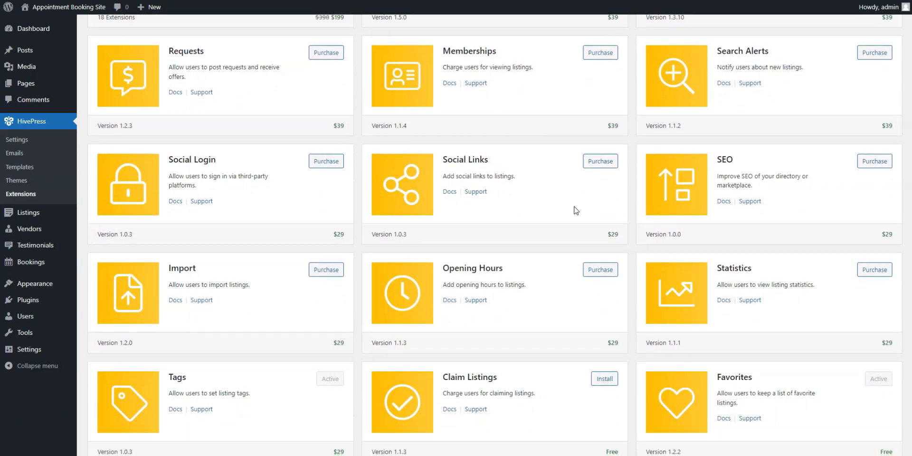
pyautogui.scroll(-2, 576, 210)
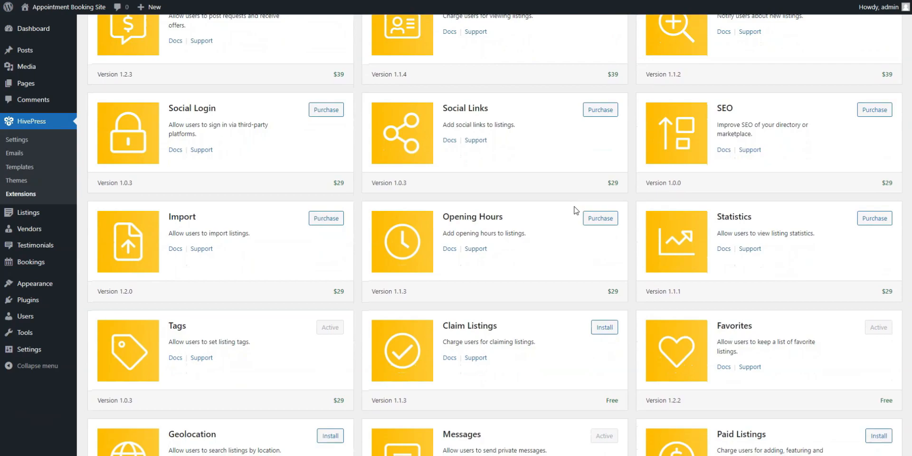
pyautogui.scroll(-2, 576, 210)
pyautogui.scroll(-3, 447, 348)
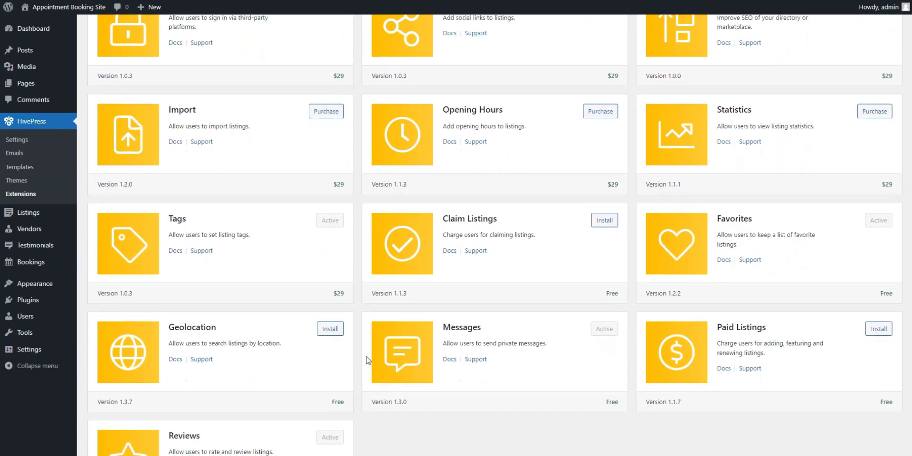
pyautogui.scroll(-1, 307, 296)
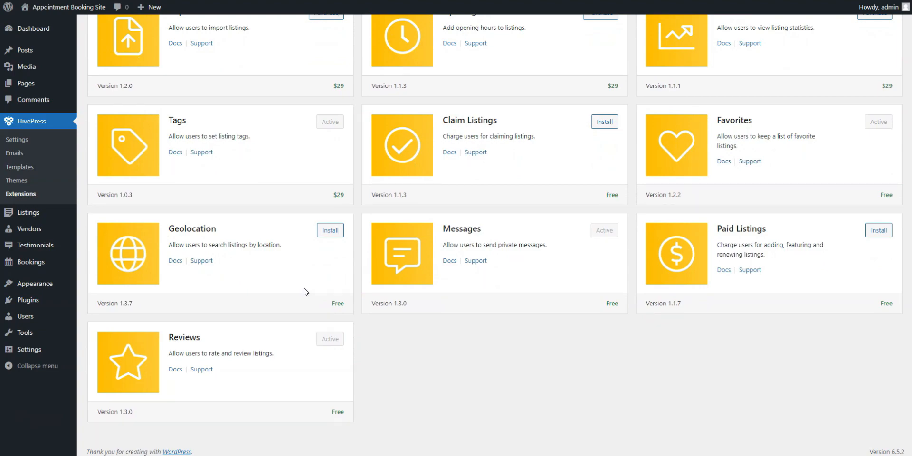
pyautogui.scroll(2, 306, 291)
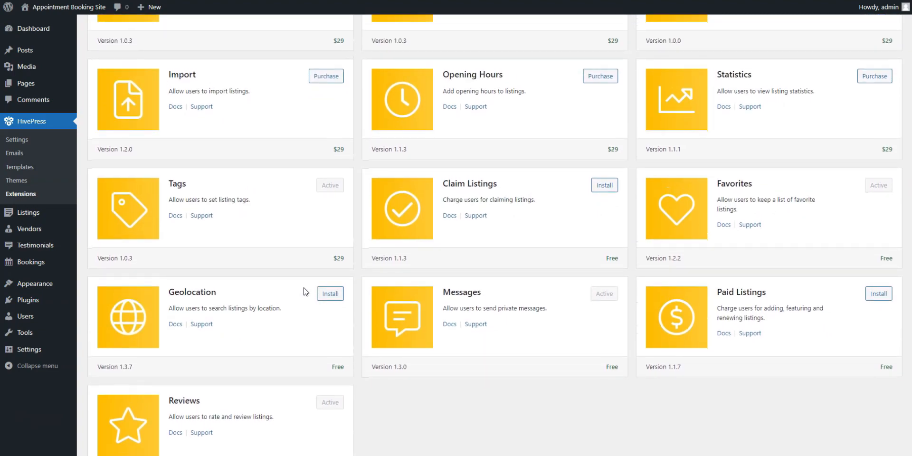
pyautogui.scroll(1, 306, 292)
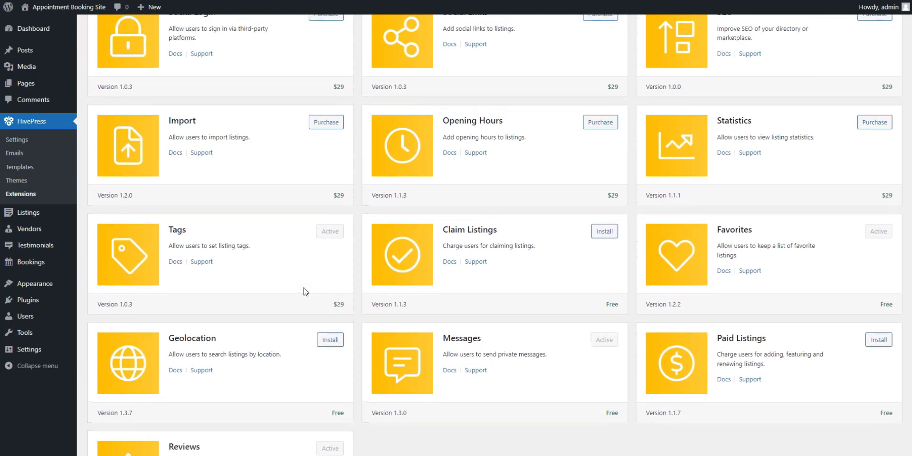
# Step: Install and activate the free Paid Listings extension from the HivePress extensions catalogue
pyautogui.click(33, 28)
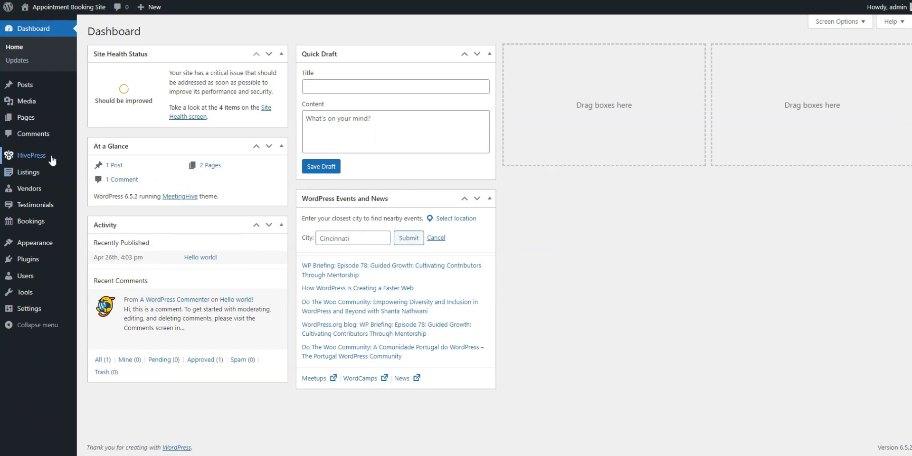
pyautogui.moveTo(51, 157)
pyautogui.click(106, 212)
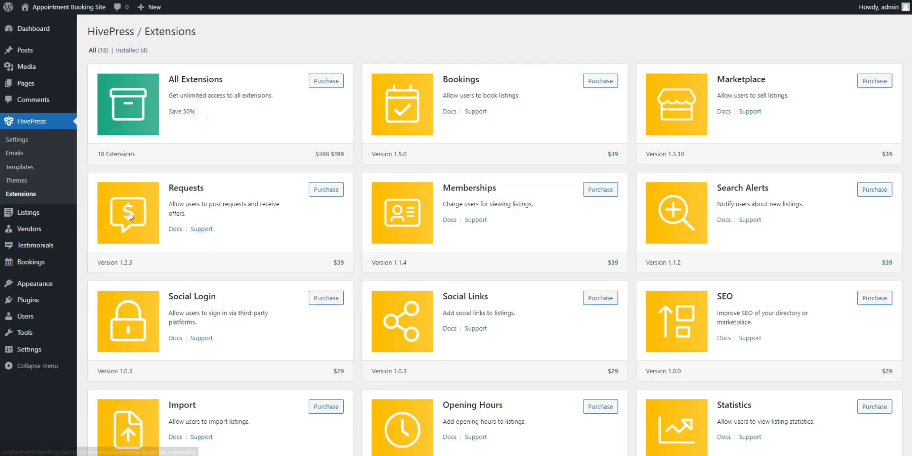
pyautogui.scroll(-8, 694, 276)
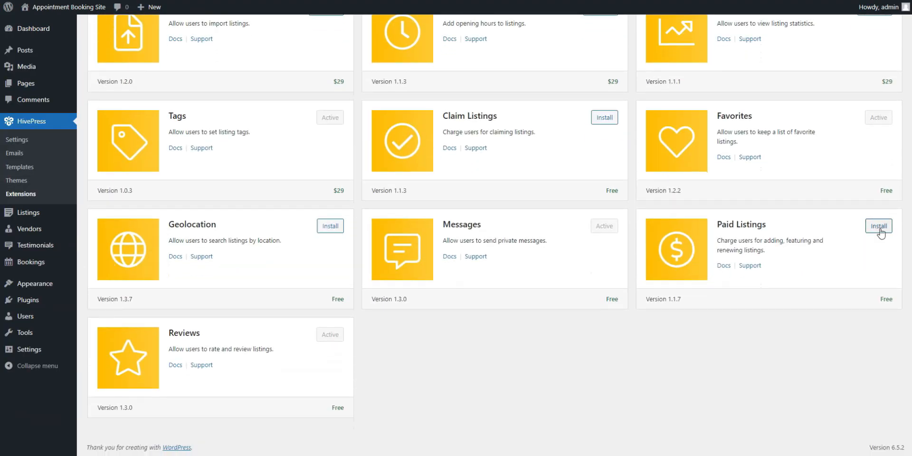
pyautogui.click(885, 230)
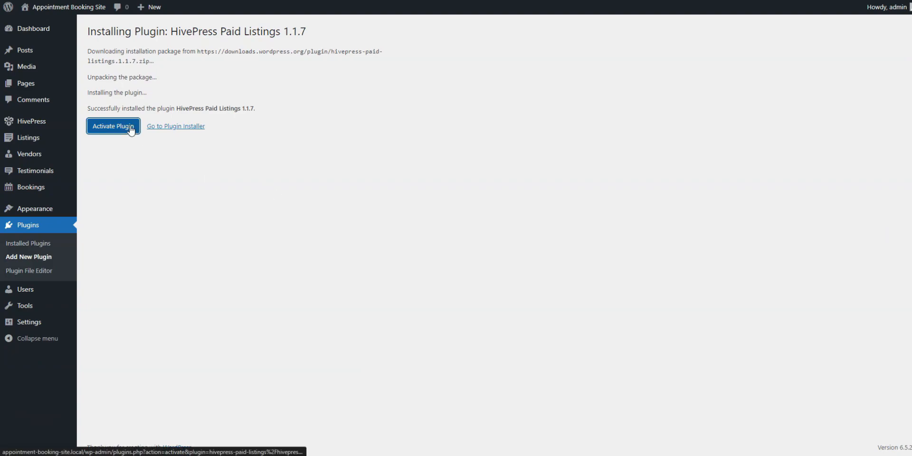
pyautogui.click(113, 126)
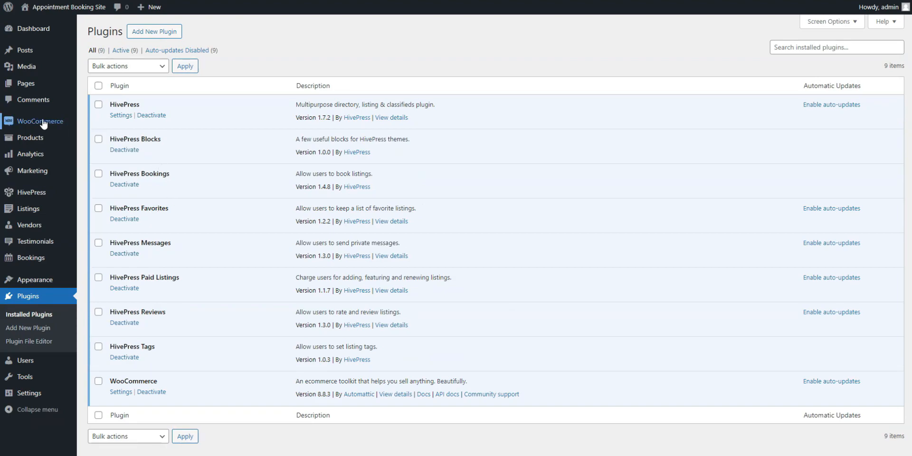
# Step: Create and publish a virtual WooCommerce product named "Featured" with a regular price of $20
pyautogui.moveTo(39, 144)
pyautogui.click(100, 155)
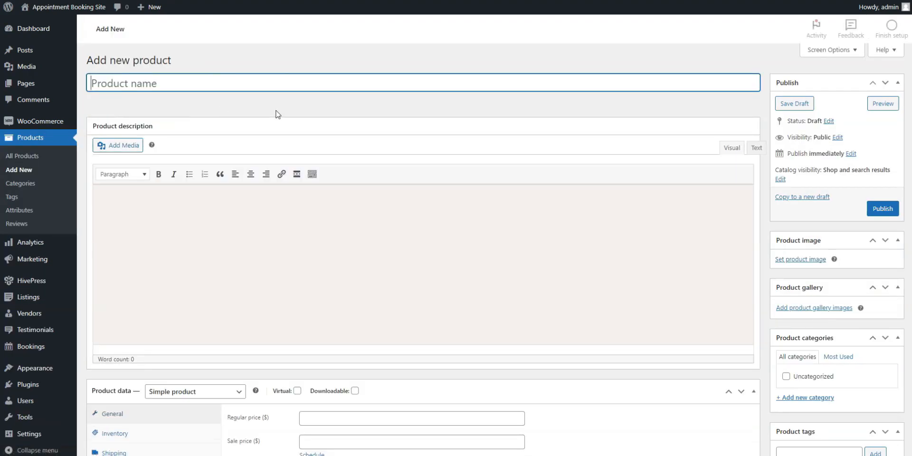
pyautogui.write('Featured')
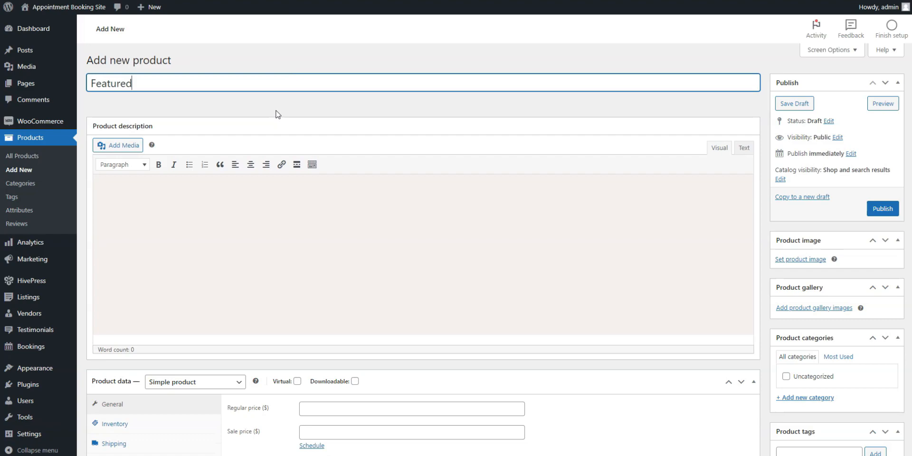
pyautogui.scroll(-2, 228, 143)
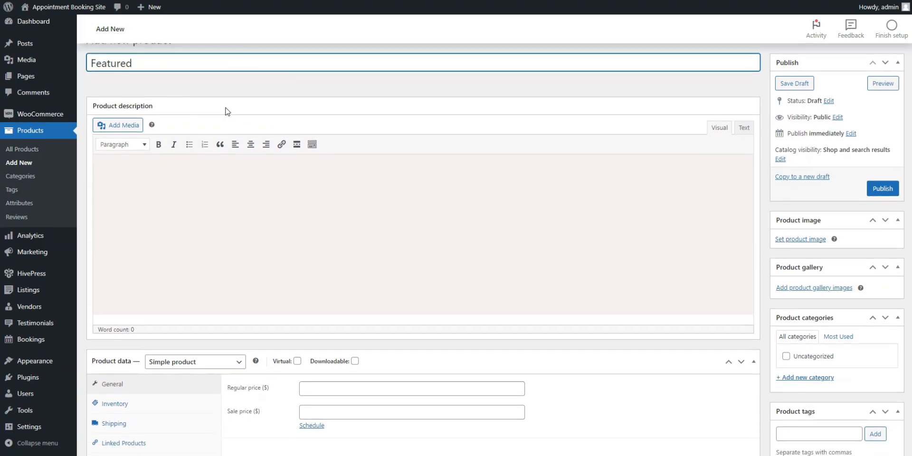
pyautogui.click(317, 329)
pyautogui.write('20')
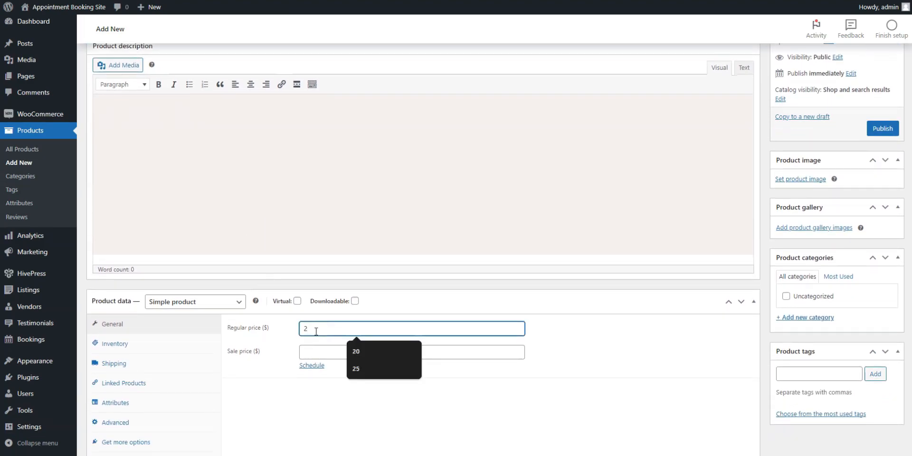
pyautogui.click(298, 302)
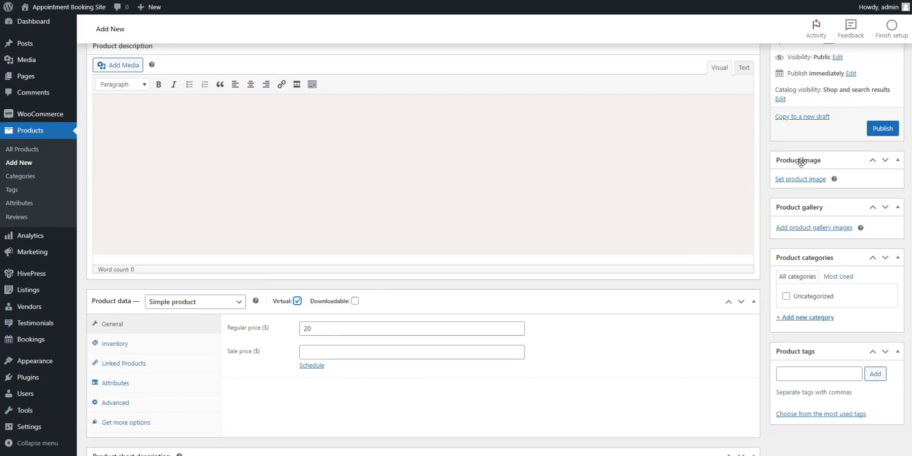
pyautogui.click(883, 129)
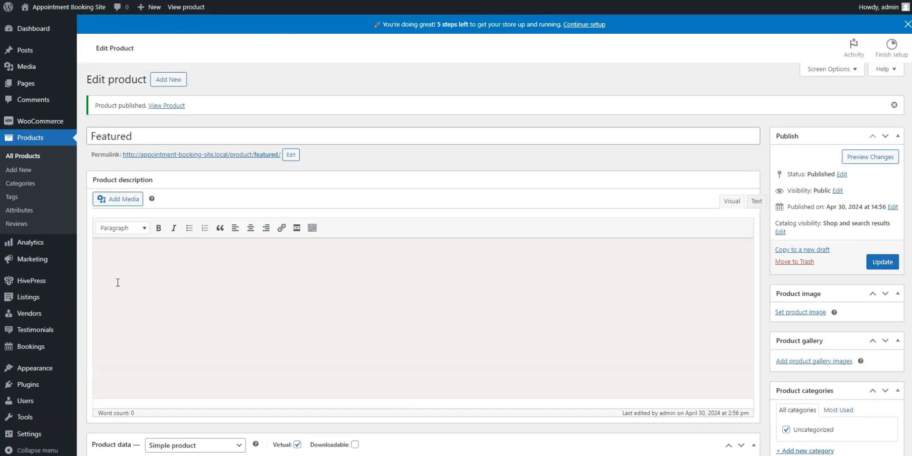
# Step: Add and publish another virtual product named "Premium Package" with a regular price of $35
pyautogui.click(164, 80)
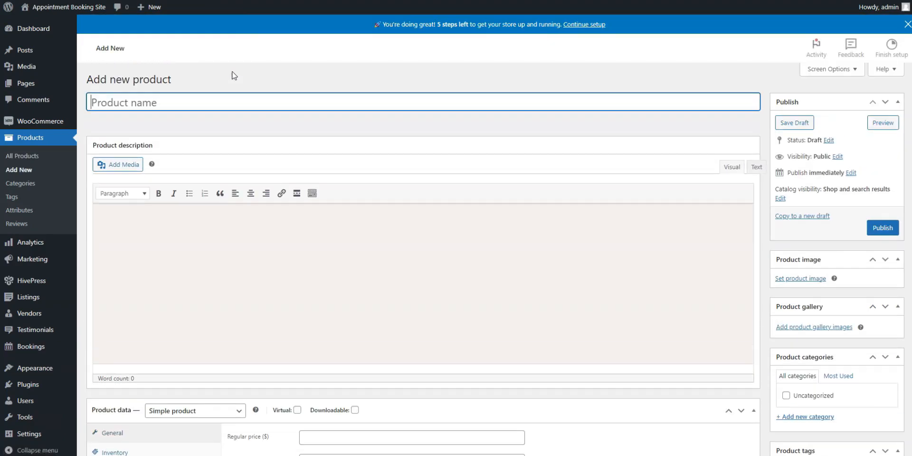
pyautogui.write('P')
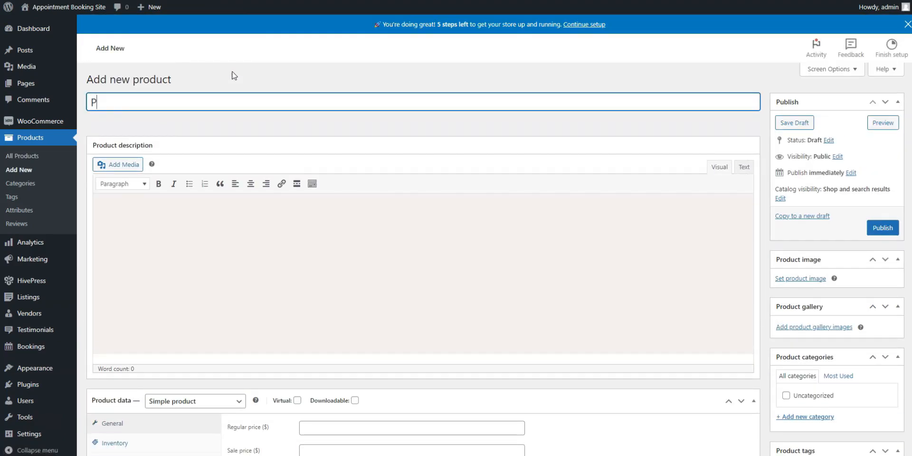
pyautogui.write('remium Package')
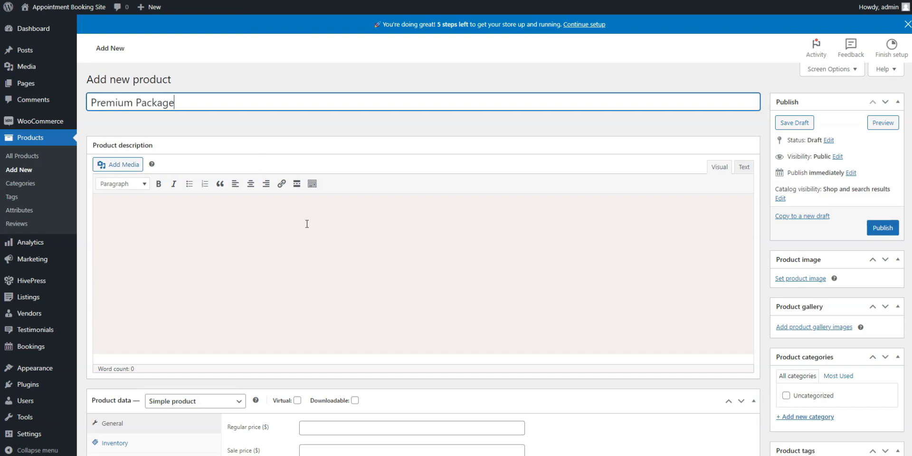
pyautogui.scroll(-2, 307, 224)
pyautogui.click(297, 328)
pyautogui.click(336, 361)
pyautogui.write('35')
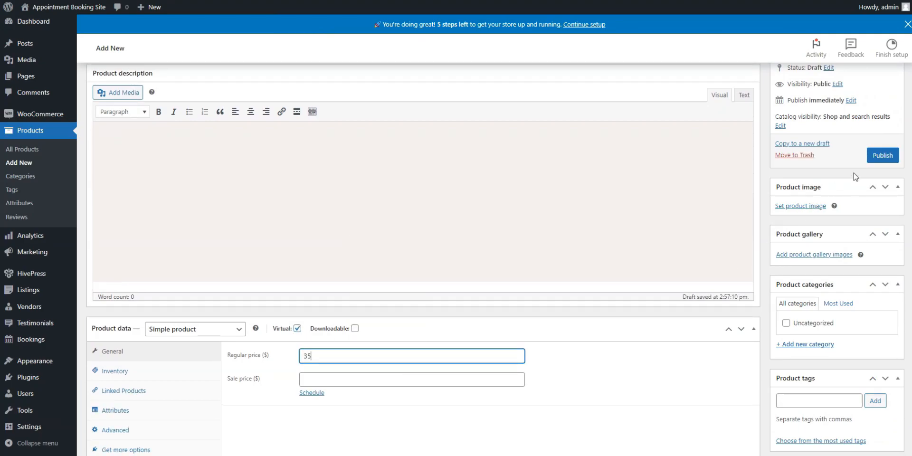
pyautogui.click(883, 155)
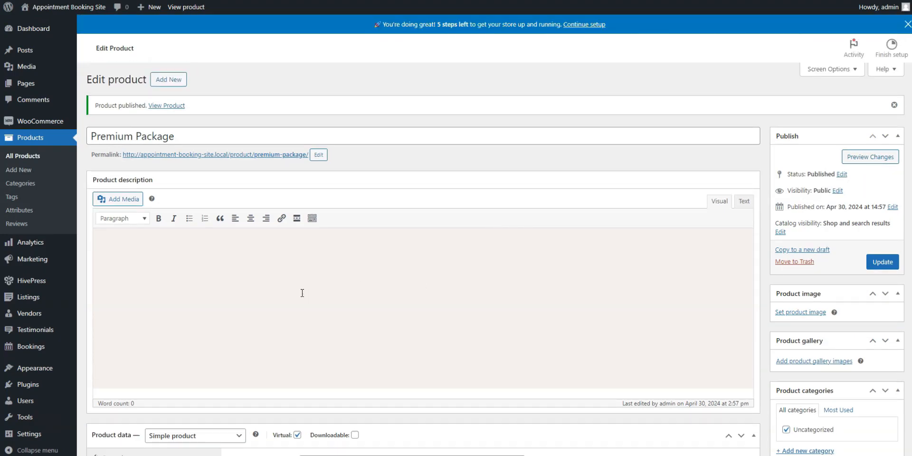
# Step: In the HivePress listing settings, assign the "Featured" product for featuring listings, set the featuring period to 10, and save
pyautogui.moveTo(40, 280)
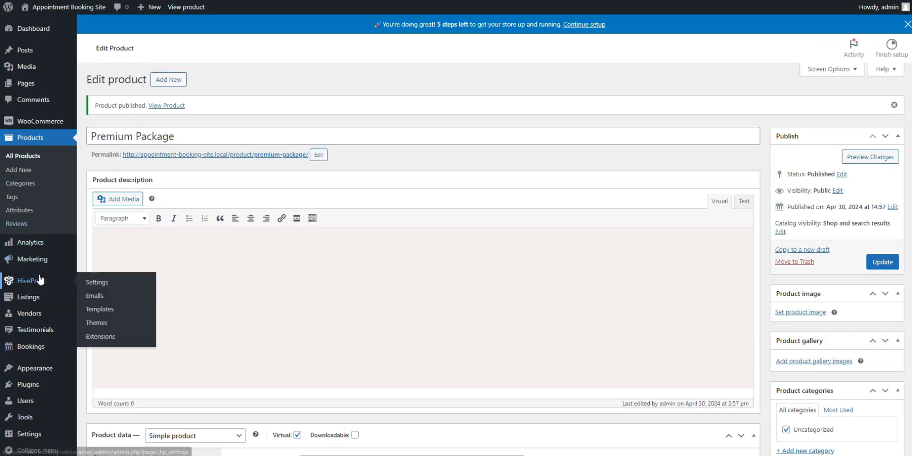
pyautogui.click(101, 284)
pyautogui.scroll(-8, 322, 150)
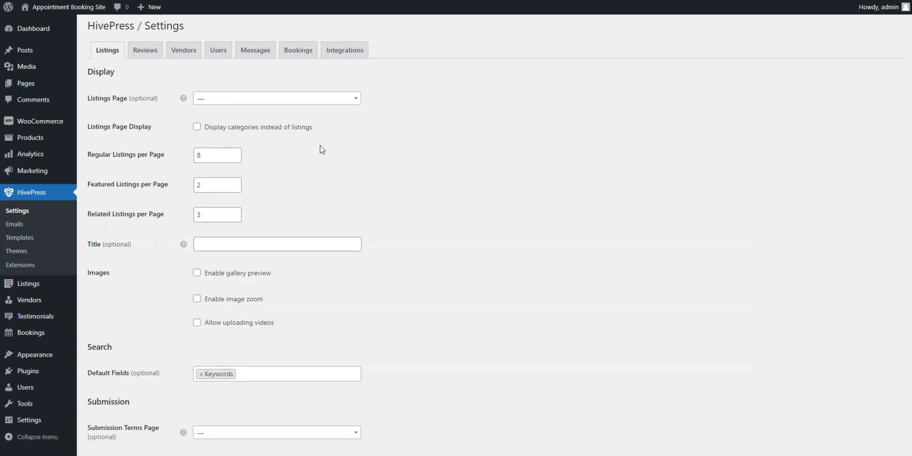
pyautogui.scroll(-1, 326, 145)
pyautogui.click(259, 247)
pyautogui.click(230, 278)
pyautogui.click(230, 278)
pyautogui.write('10')
pyautogui.click(118, 423)
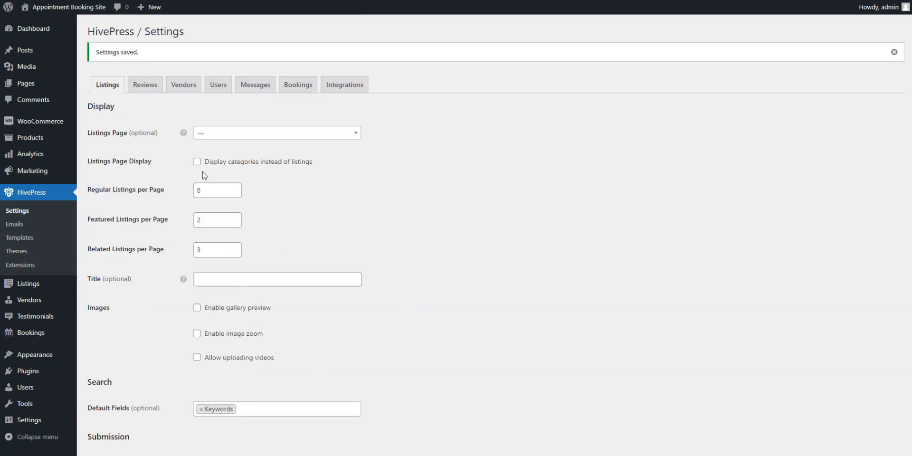
# Step: On the site, choose to feature the listing "Strategy consulting for SaaS startups" from the account's listings and review the checkout page
pyautogui.click(60, 9)
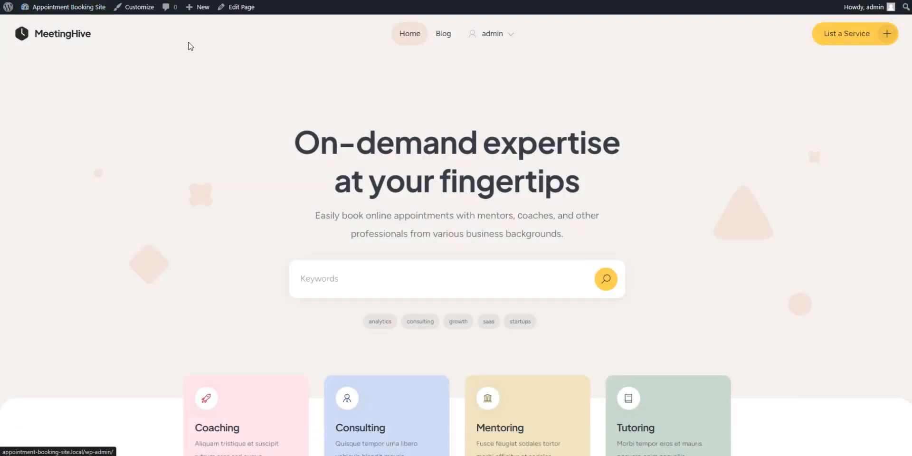
pyautogui.moveTo(494, 35)
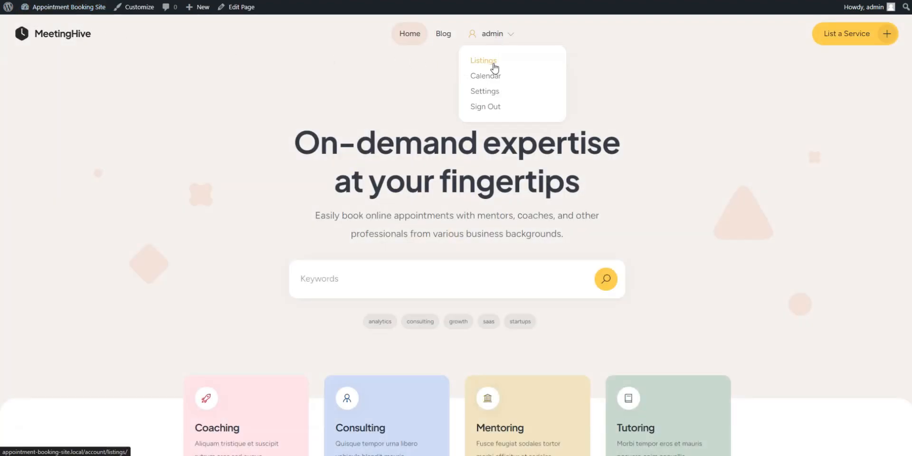
pyautogui.click(494, 67)
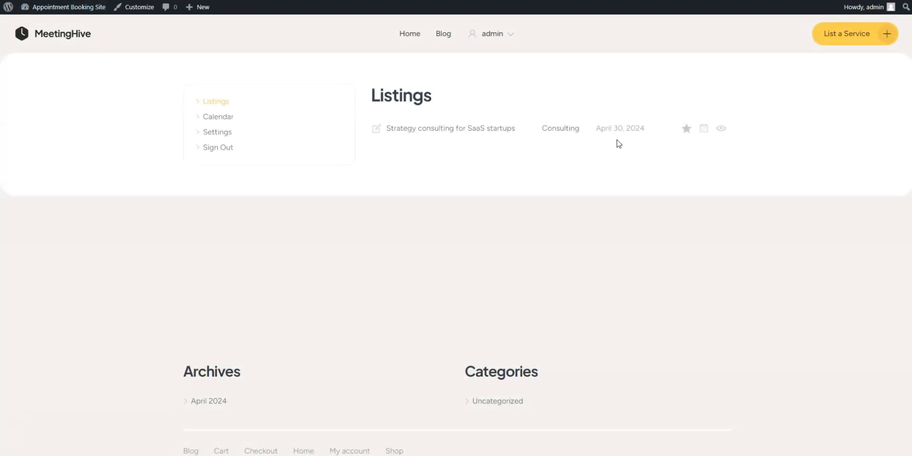
pyautogui.click(687, 131)
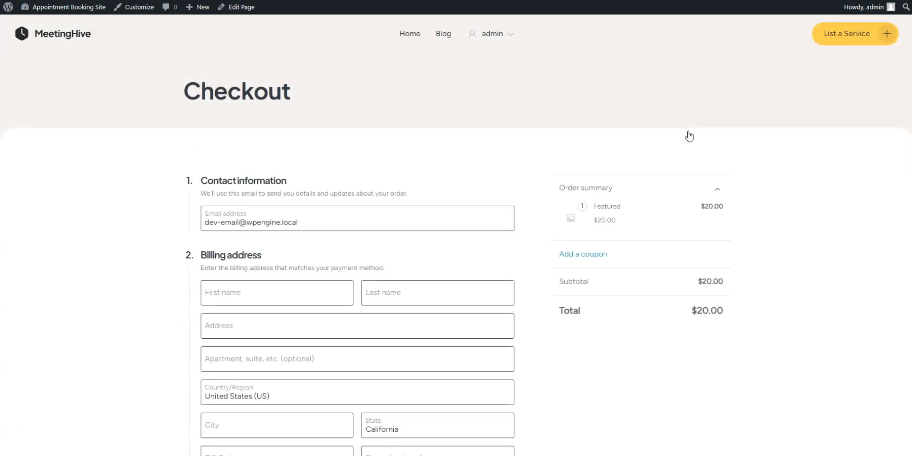
pyautogui.scroll(-3, 690, 136)
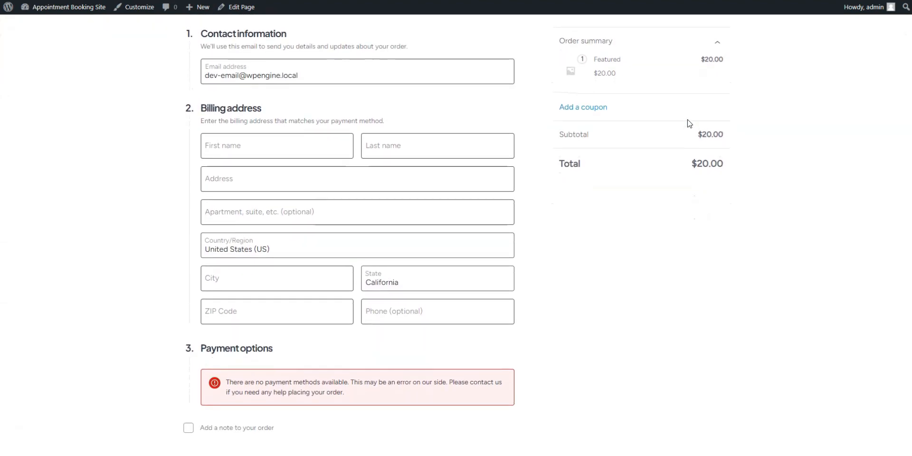
pyautogui.scroll(3, 690, 123)
pyautogui.scroll(1, 689, 124)
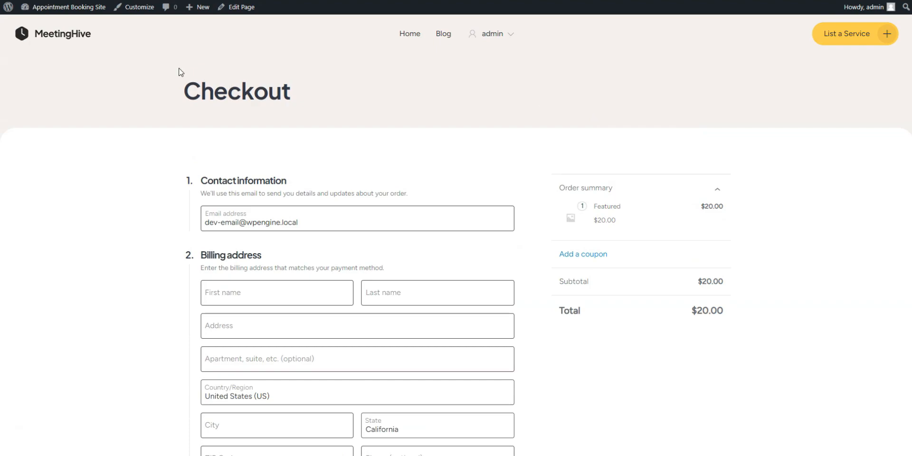
# Step: Return to the admin dashboard and open the listing packages page
pyautogui.moveTo(76, 11)
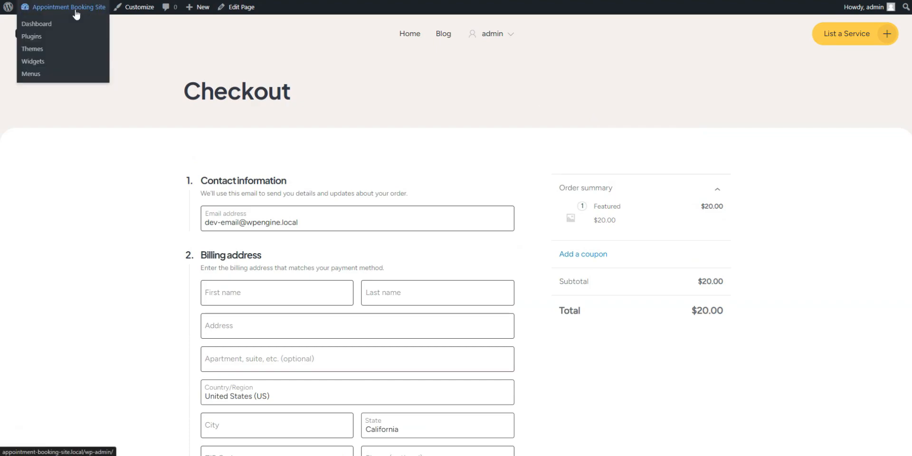
pyautogui.click(75, 11)
pyautogui.moveTo(37, 241)
pyautogui.click(99, 298)
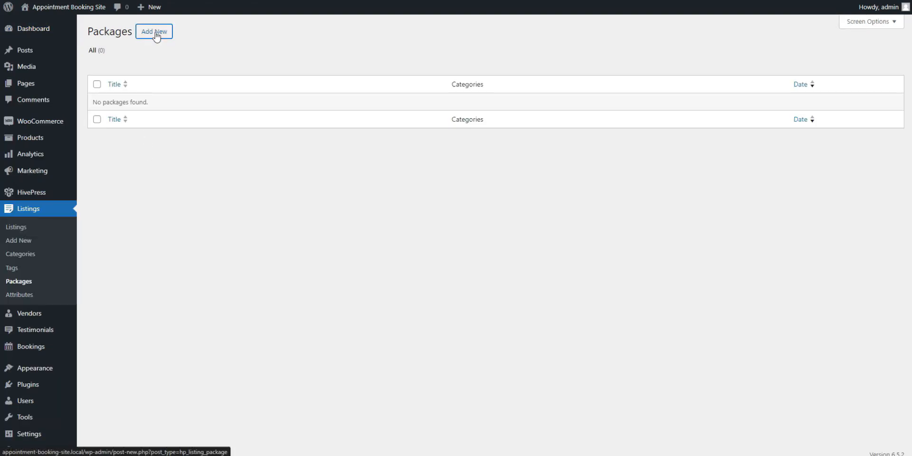
# Step: Create a new listing package titled "Premium" with the placeholder description beginning "Sed nec consectetur justo"
pyautogui.click(155, 32)
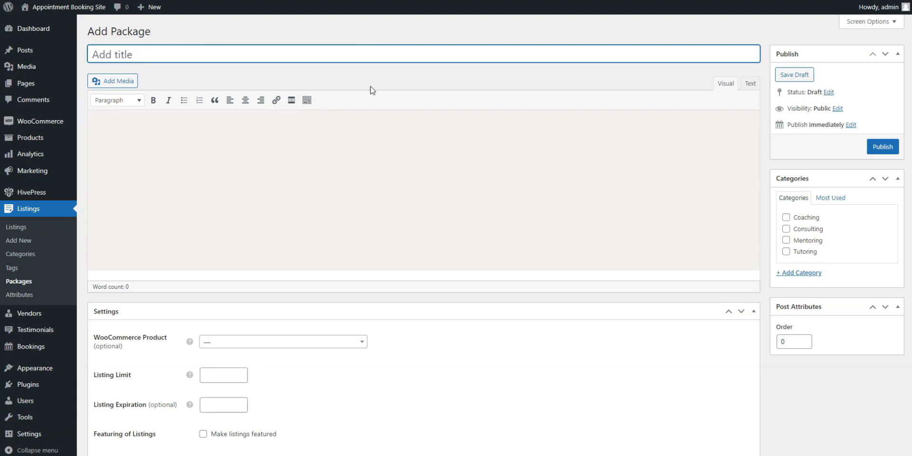
pyautogui.write('Premium')
pyautogui.click(195, 154)
pyautogui.write('Sed nec consectetur justo. Nam pretium, nibh sed aliquet hendrerit, erat sem dictum eros, nec viverra mauris felis id dui. Praesent auctor ornare velit sed finibus.')
pyautogui.scroll(-2, 256, 176)
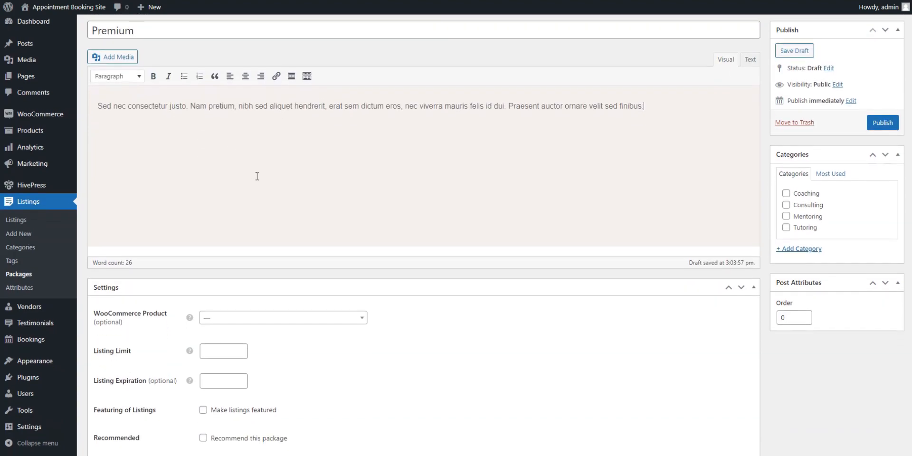
# Step: Give the Premium package a listing limit of 10, link it to the "Premium Package" product, mark it as recommended, and publish it
pyautogui.click(226, 313)
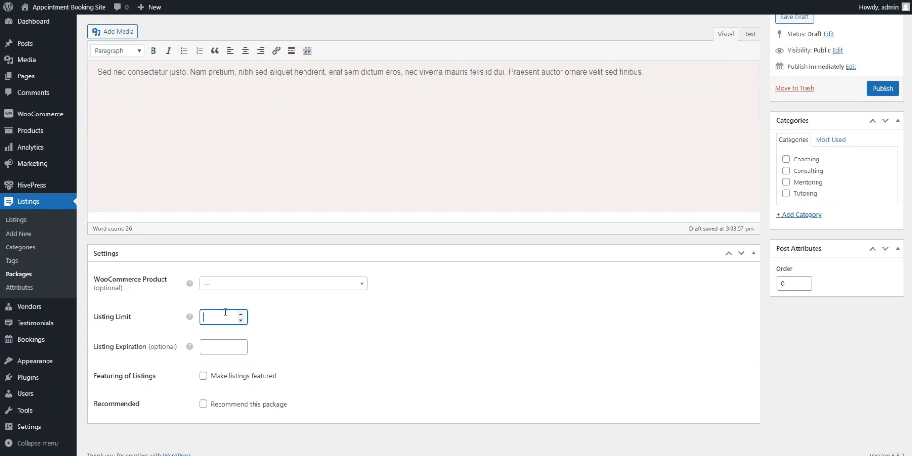
pyautogui.click(253, 285)
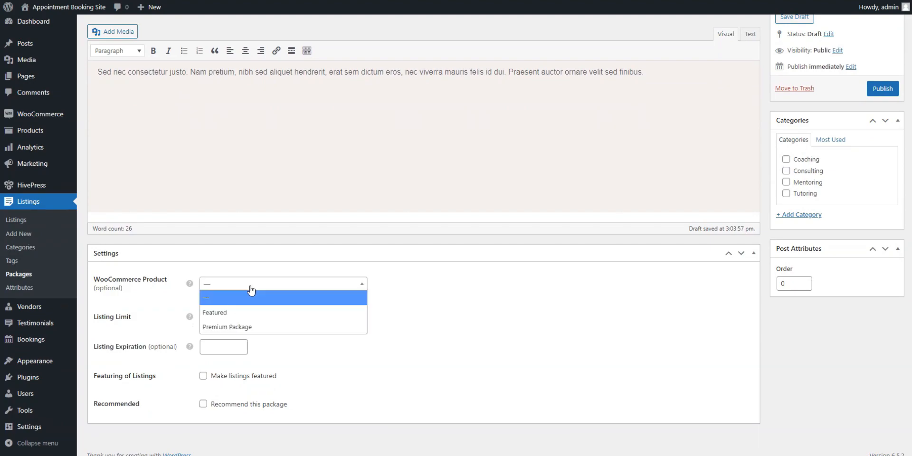
pyautogui.click(241, 327)
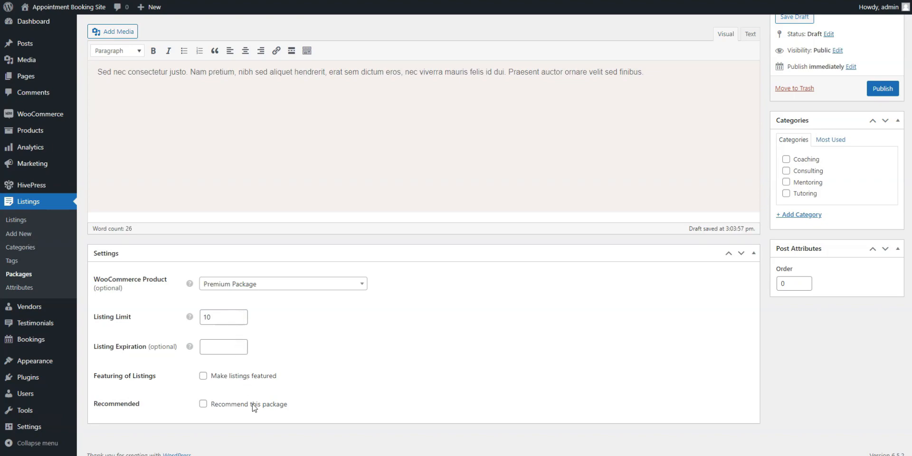
pyautogui.scroll(2, 477, 330)
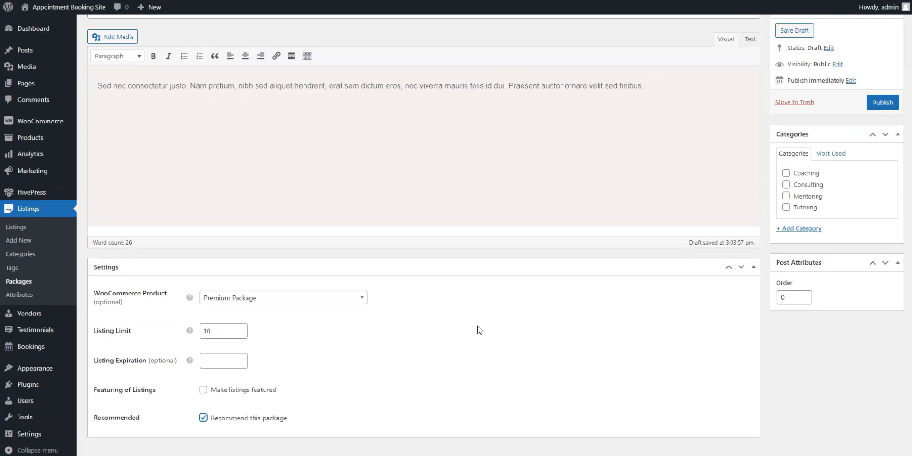
pyautogui.click(885, 149)
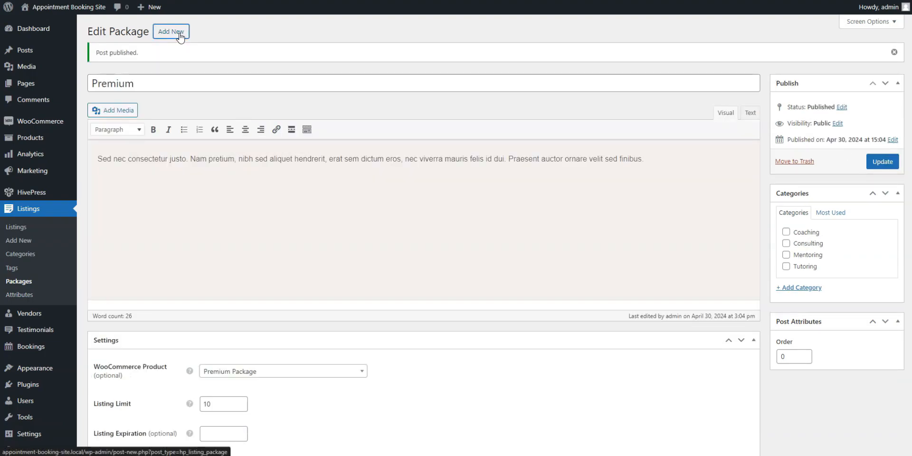
# Step: Add and publish another listing package titled "Free" with the same placeholder description, no linked product, and a listing limit of 2
pyautogui.click(179, 33)
pyautogui.write('Fre')
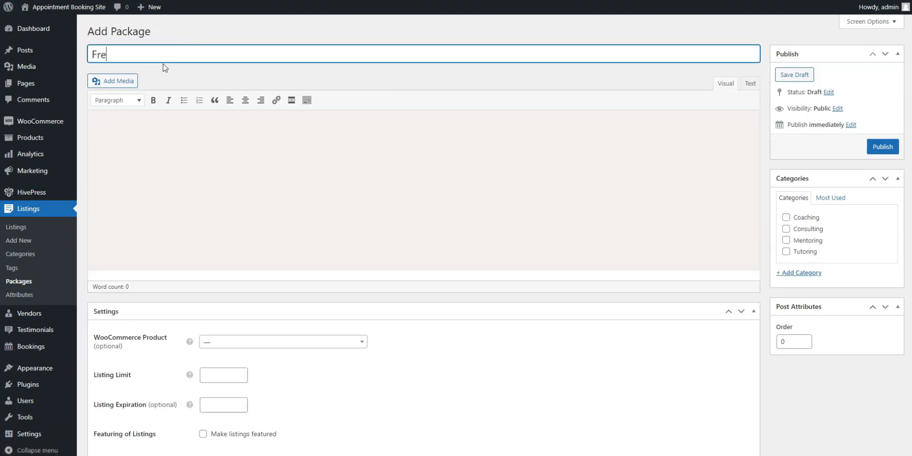
pyautogui.click(153, 134)
pyautogui.write('Sed nec consectetur justo. Nam pretium, nibh sed aliquet hendrerit, erat sem dictum eros, nec viverra mauris felis id dui. Praesent auctor ornare velit sed finibus.')
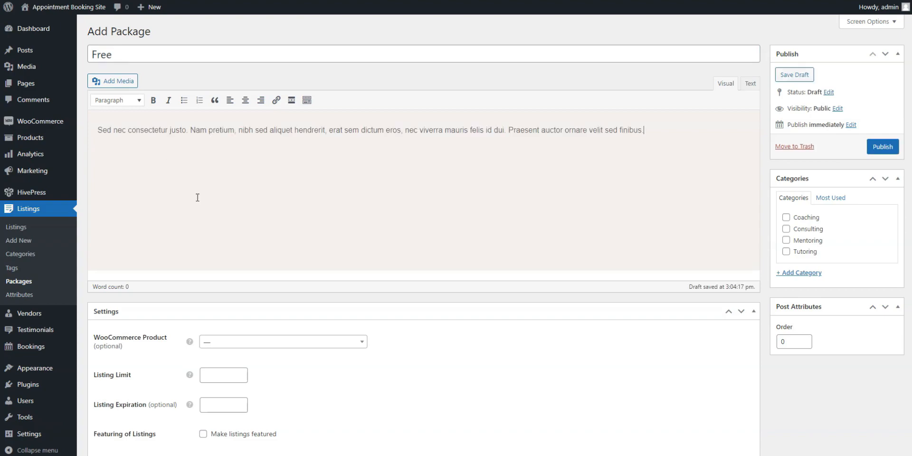
pyautogui.scroll(-2, 274, 328)
pyautogui.click(214, 314)
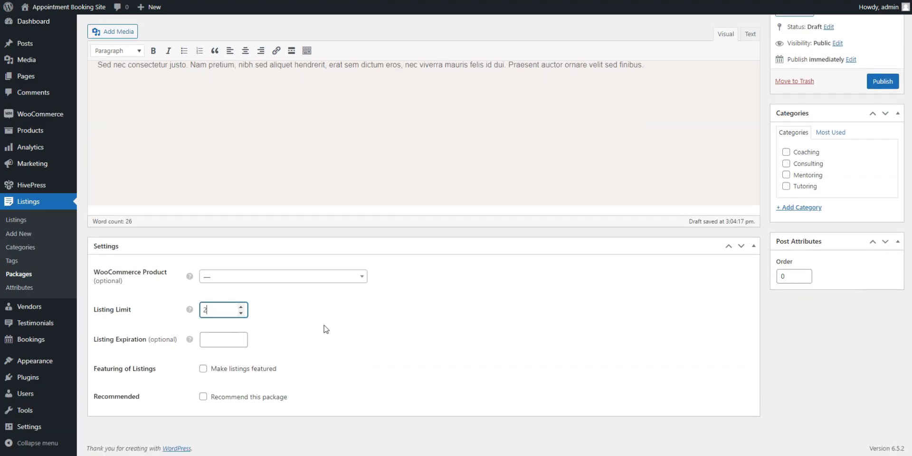
pyautogui.scroll(2, 413, 338)
pyautogui.click(879, 147)
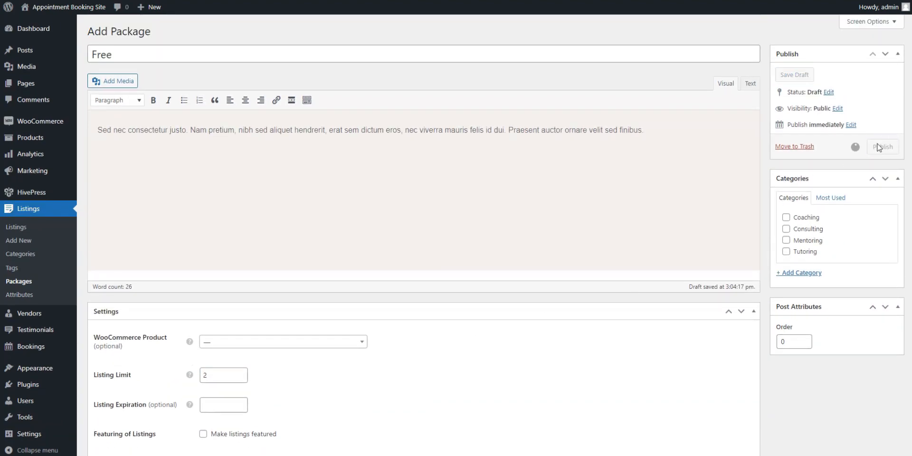
# Step: On the site, submit the details of a new service listing, choose to buy the Premium package, and review the checkout page
pyautogui.moveTo(82, 12)
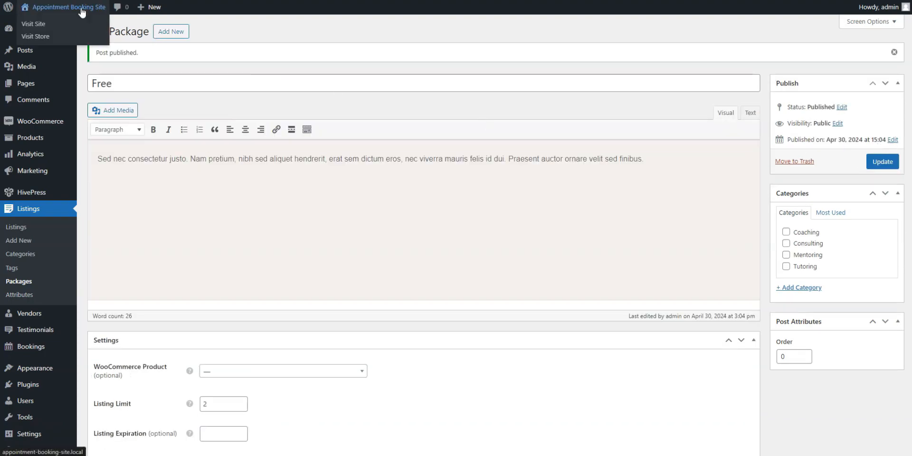
pyautogui.click(82, 11)
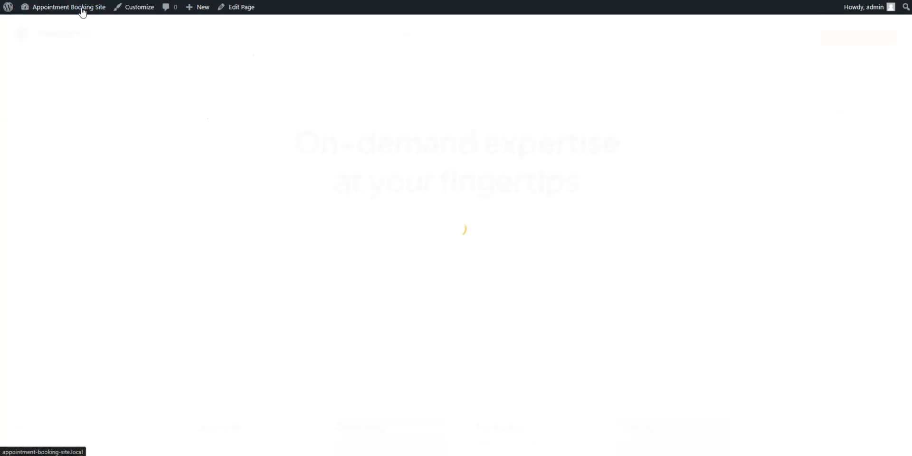
pyautogui.click(833, 42)
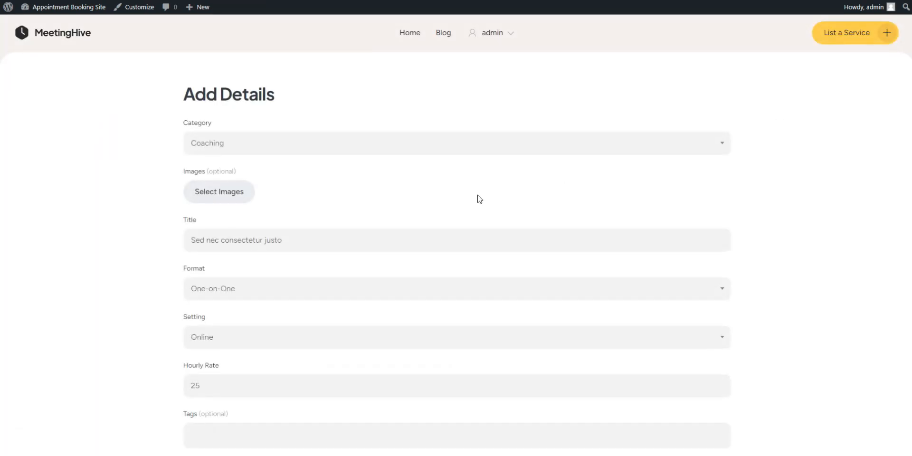
pyautogui.scroll(-15, 478, 198)
pyautogui.click(216, 272)
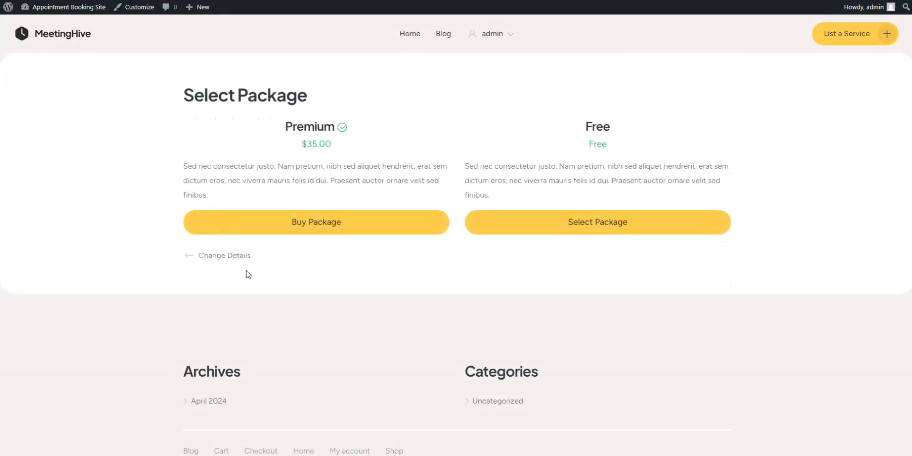
pyautogui.click(331, 225)
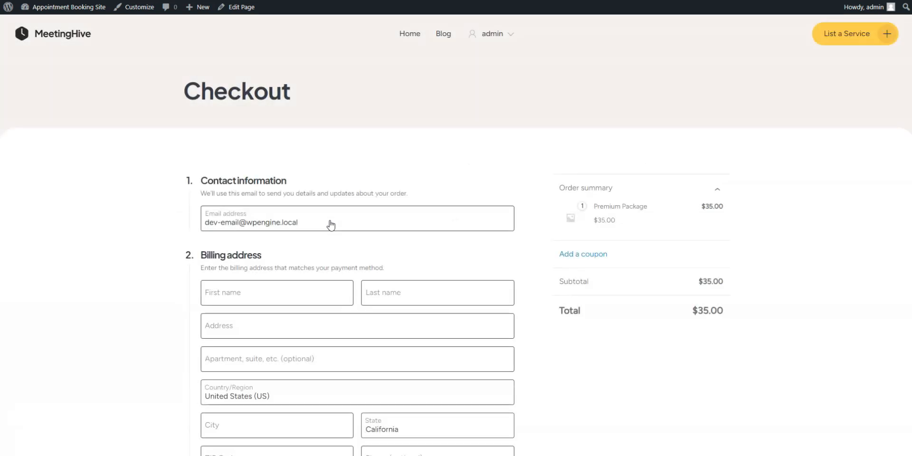
pyautogui.scroll(-2, 611, 267)
pyautogui.scroll(-2, 612, 267)
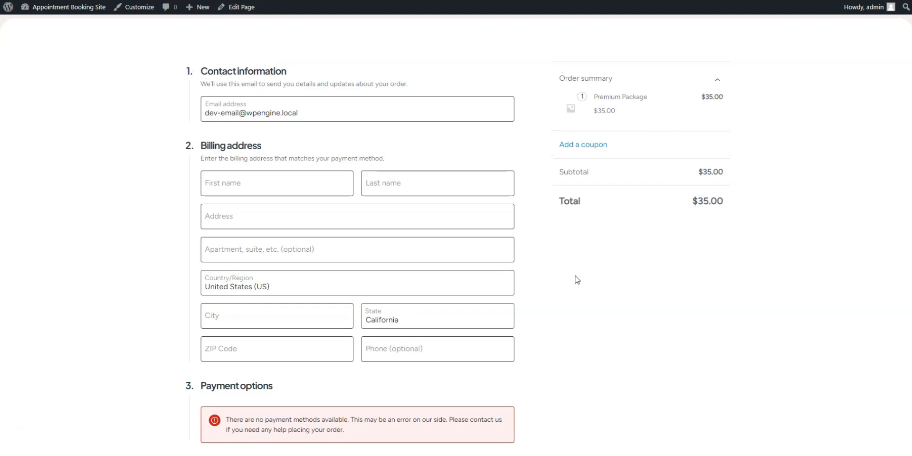
pyautogui.scroll(4, 578, 279)
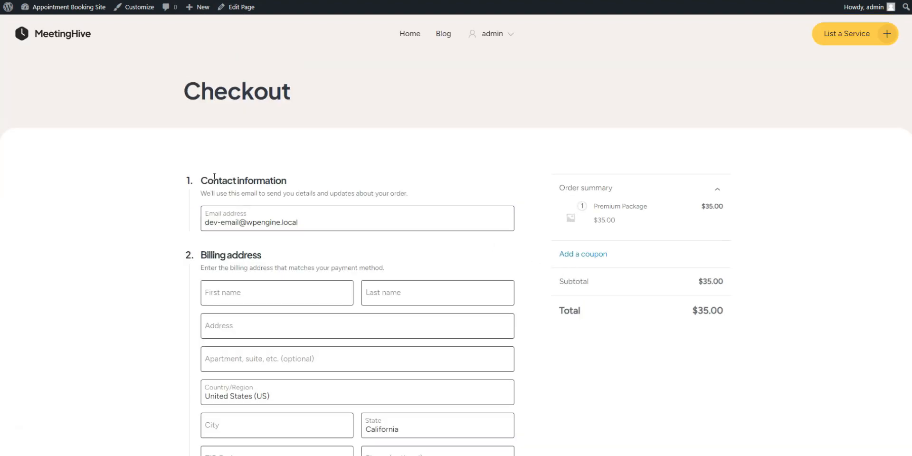
# Step: Return to the admin dashboard, then upload, install and activate the plugin file hivepress-marketplace.zip
pyautogui.click(72, 7)
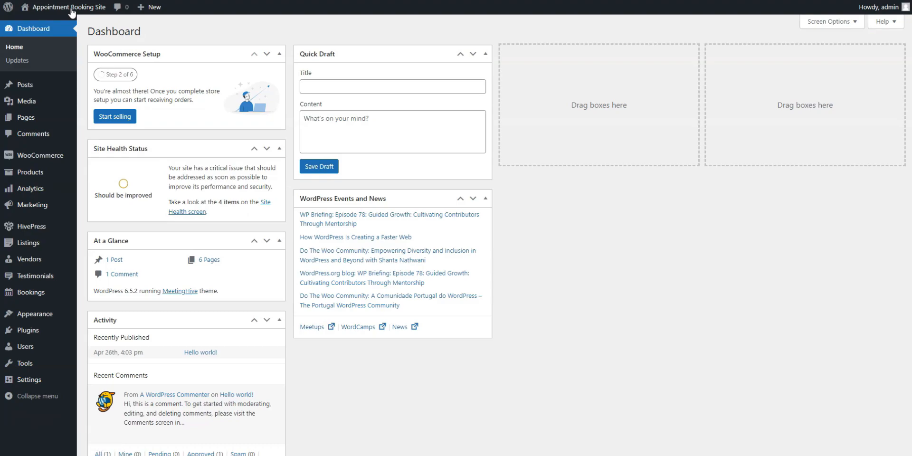
pyautogui.moveTo(77, 19)
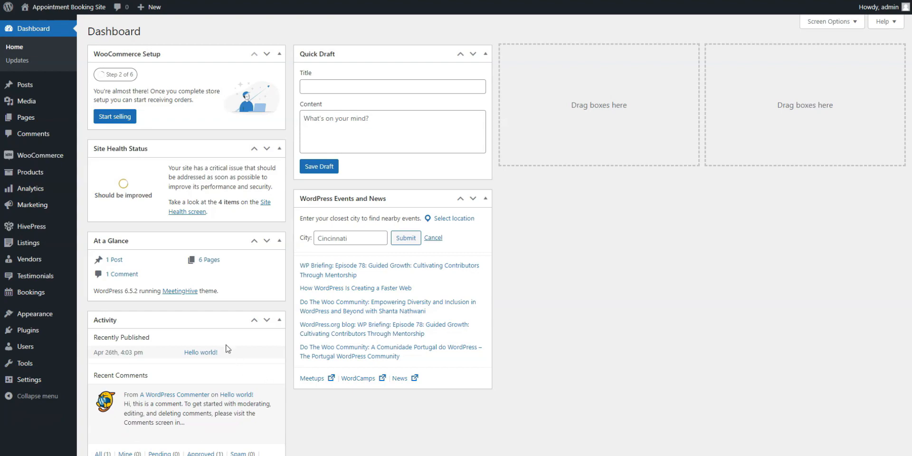
pyautogui.moveTo(49, 329)
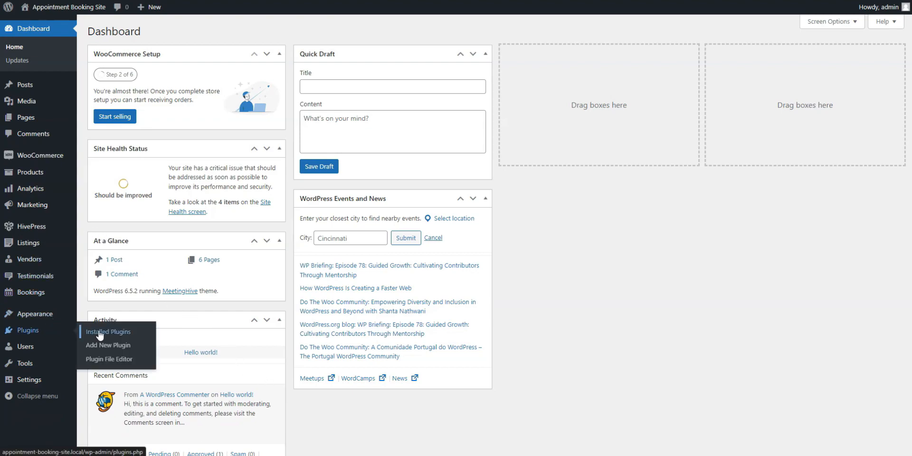
pyautogui.click(115, 348)
pyautogui.click(192, 35)
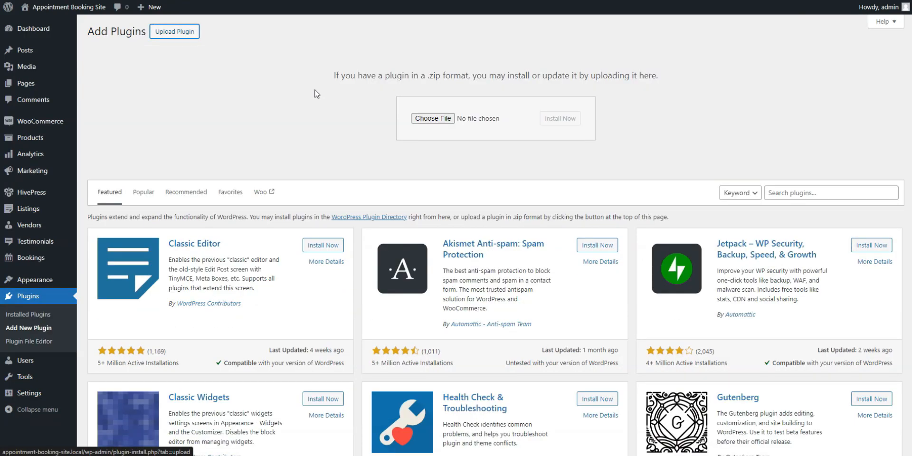
pyautogui.click(423, 118)
pyautogui.scroll(2, 161, 71)
pyautogui.click(137, 21)
pyautogui.press('Return')
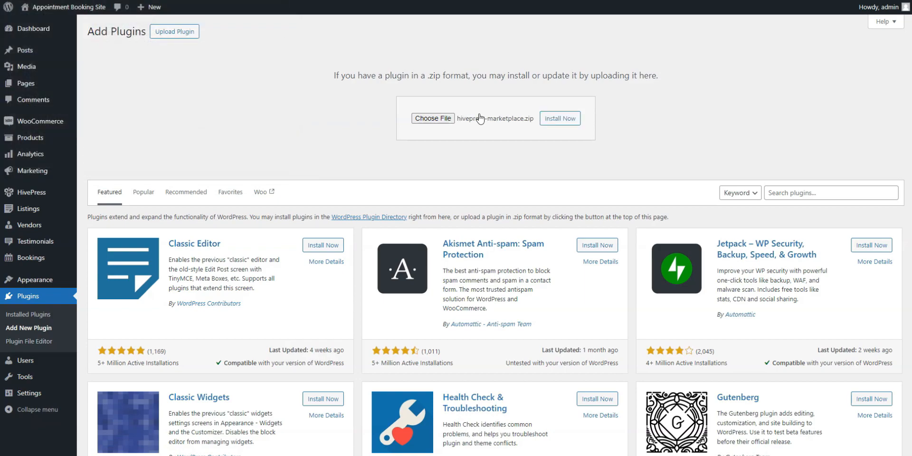
pyautogui.click(561, 119)
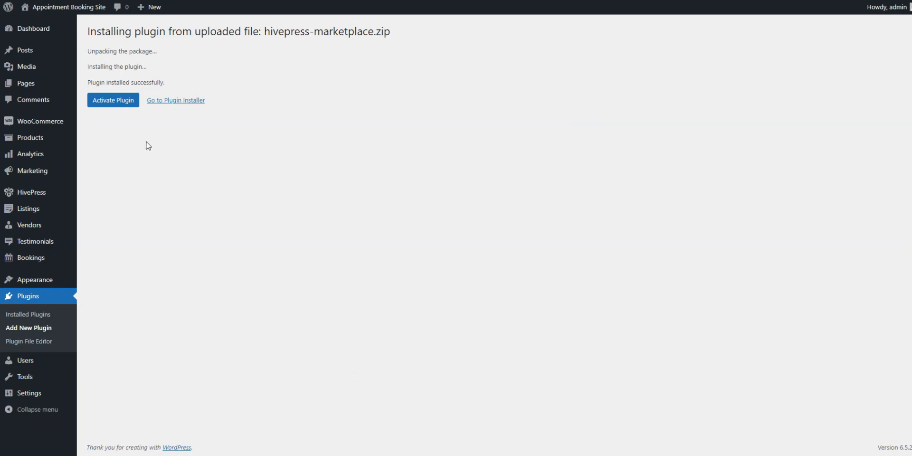
pyautogui.click(116, 99)
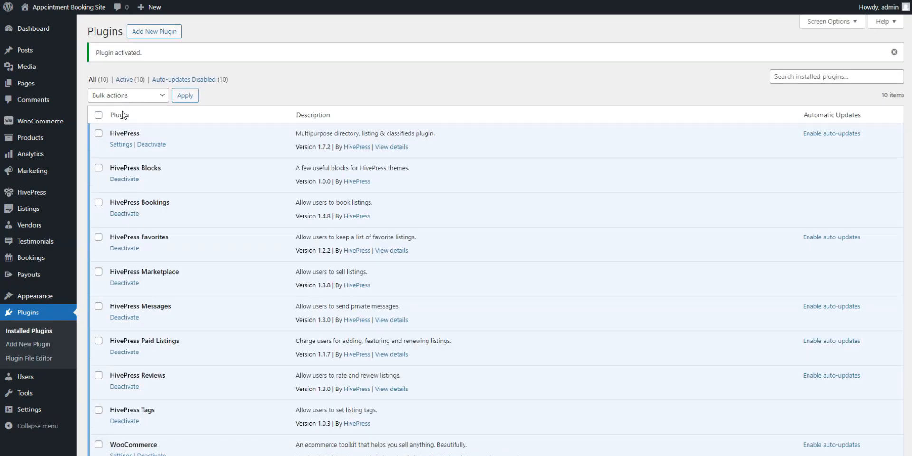
# Step: In the HivePress vendor settings, set the selling commission rate to 5 and the commission fee to 3, and save
pyautogui.moveTo(42, 197)
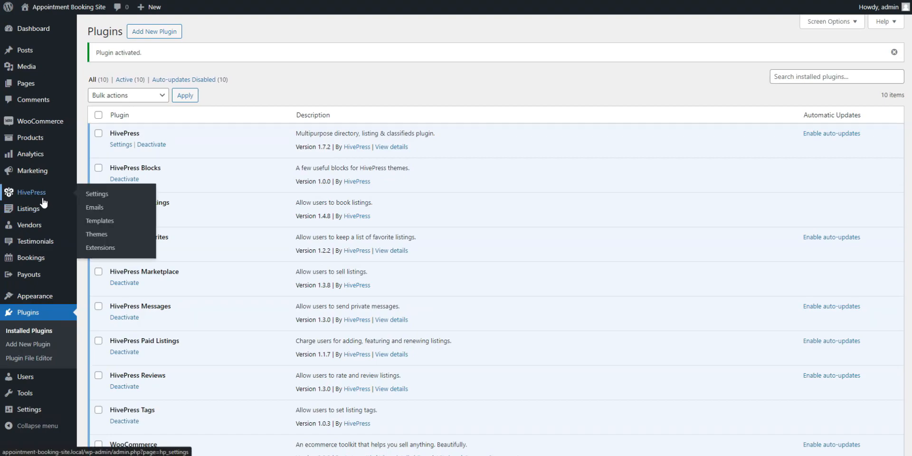
pyautogui.click(87, 196)
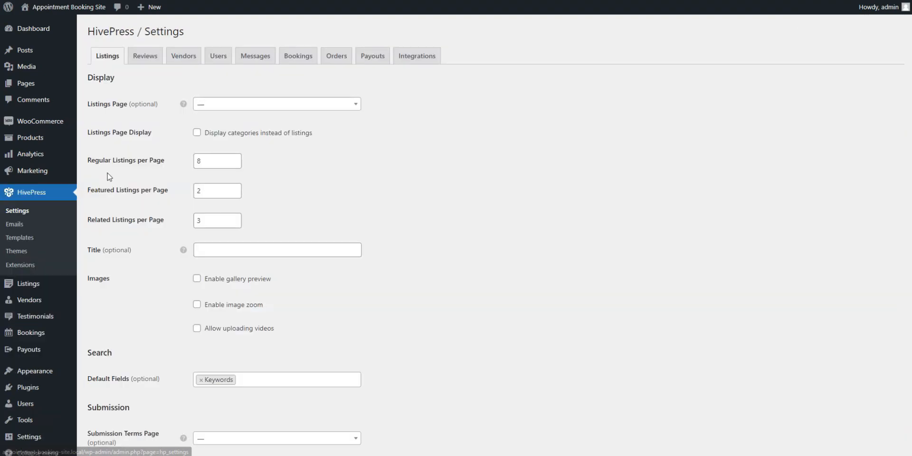
pyautogui.click(183, 56)
pyautogui.scroll(-1, 425, 187)
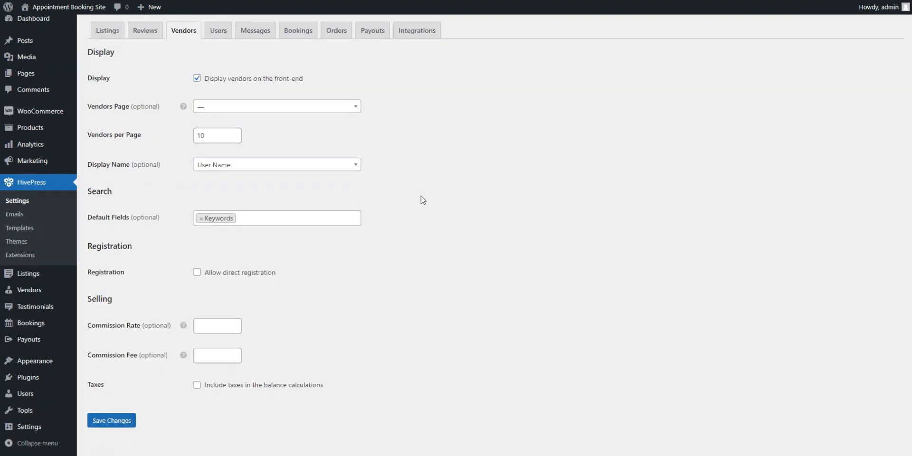
pyautogui.moveTo(183, 316)
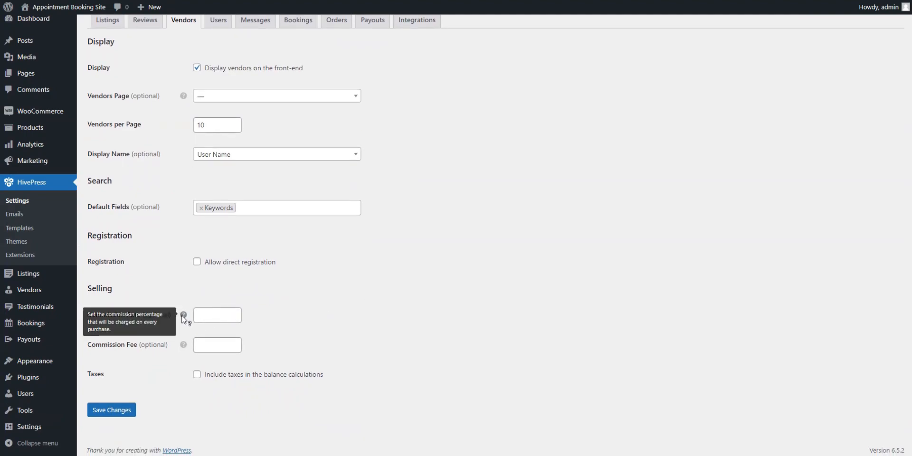
pyautogui.click(209, 316)
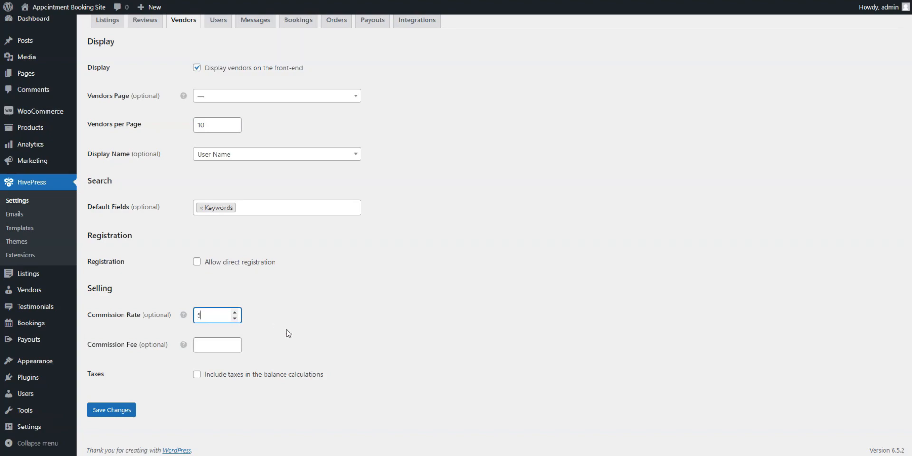
pyautogui.moveTo(184, 348)
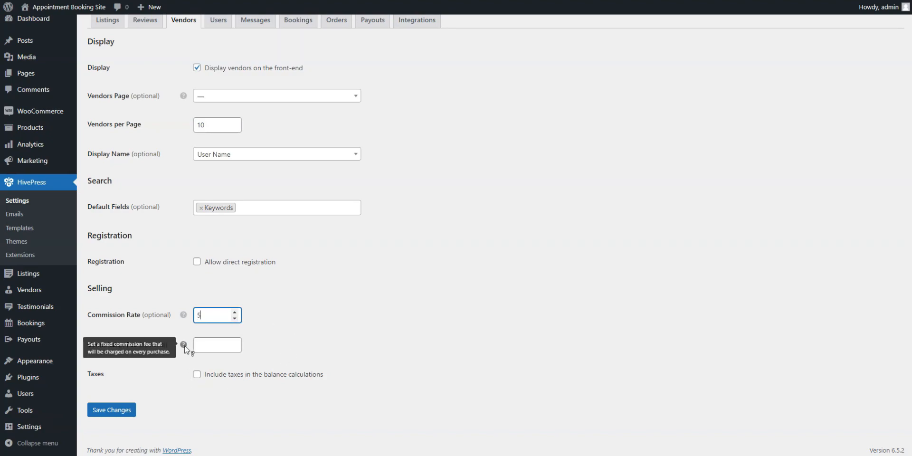
pyautogui.click(214, 346)
pyautogui.write('3')
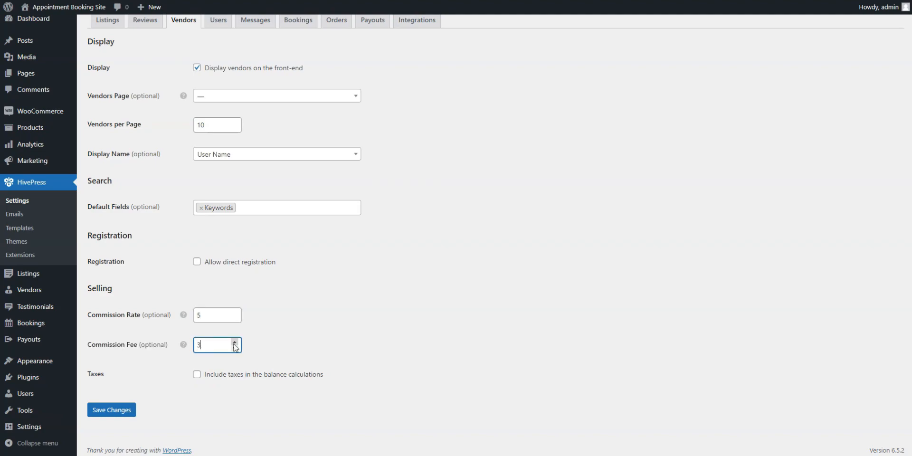
pyautogui.scroll(1, 287, 344)
pyautogui.click(133, 423)
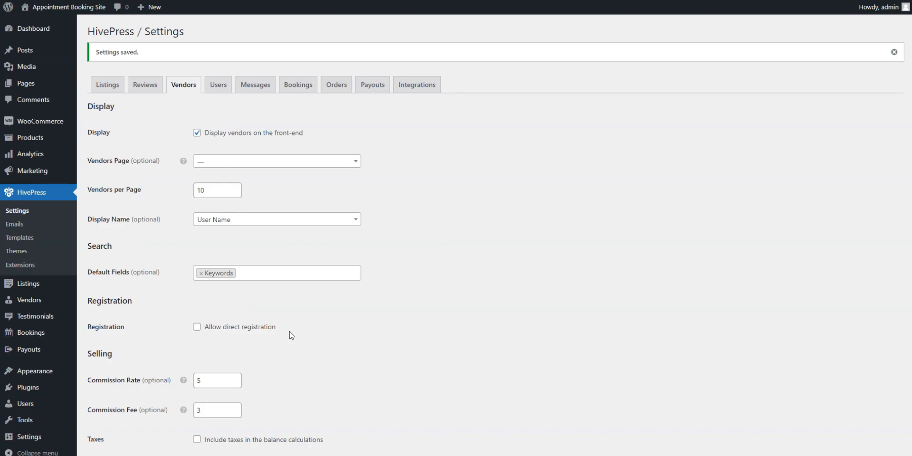
# Step: In the HivePress user settings, fill in the buying commission rate and commission fee, and save the changes
pyautogui.click(221, 89)
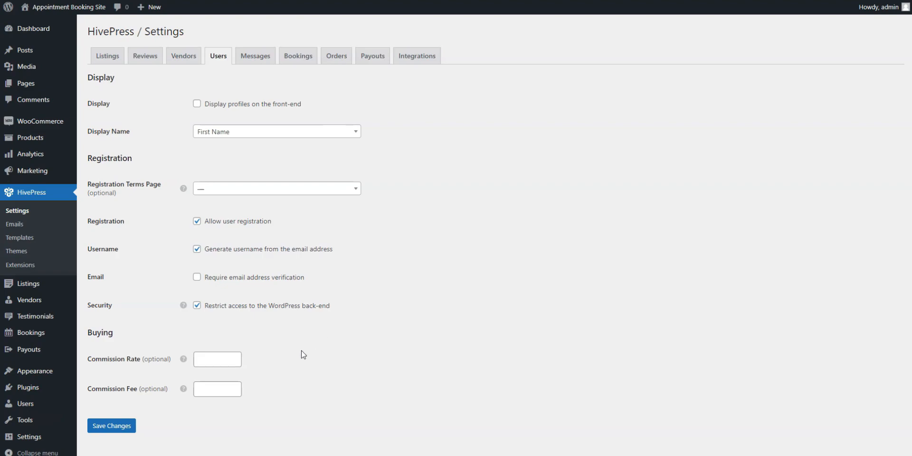
pyautogui.click(212, 364)
pyautogui.click(214, 387)
pyautogui.click(124, 425)
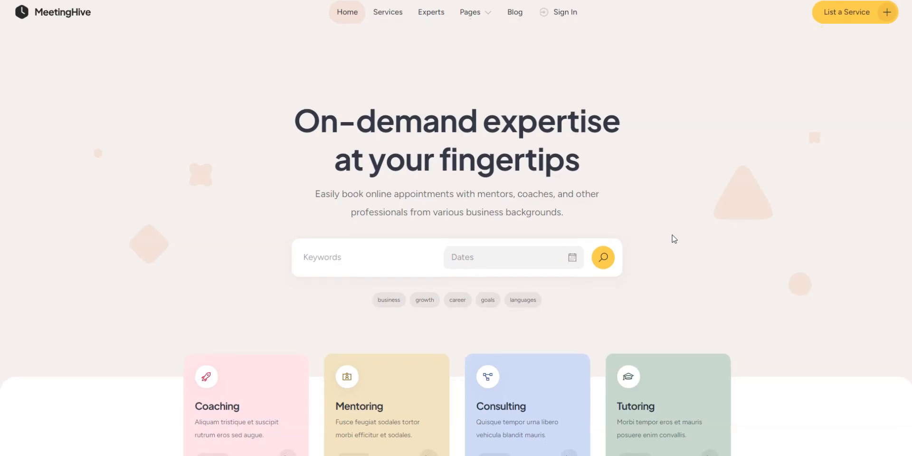
# Step: Review the finished MeetingHive home page from the search area through the categories, experts, how-it-works and testimonials sections to the recent posts
pyautogui.scroll(-2, 766, 244)
pyautogui.scroll(-3, 806, 245)
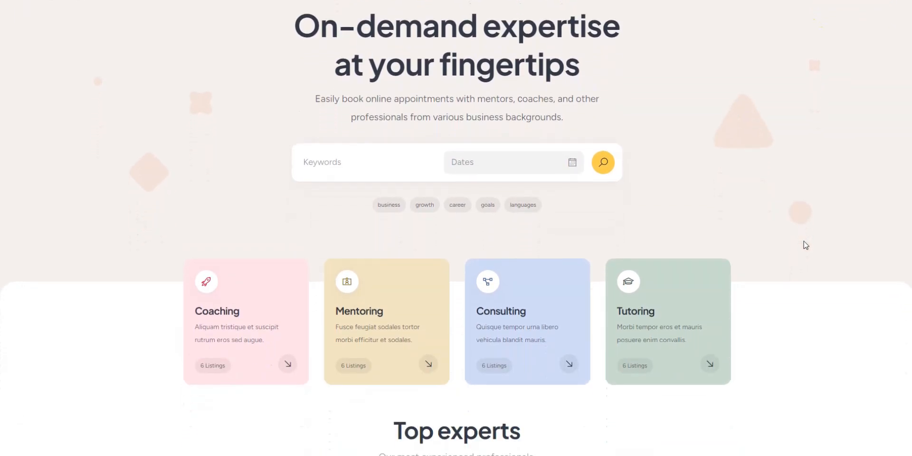
pyautogui.scroll(-3, 806, 246)
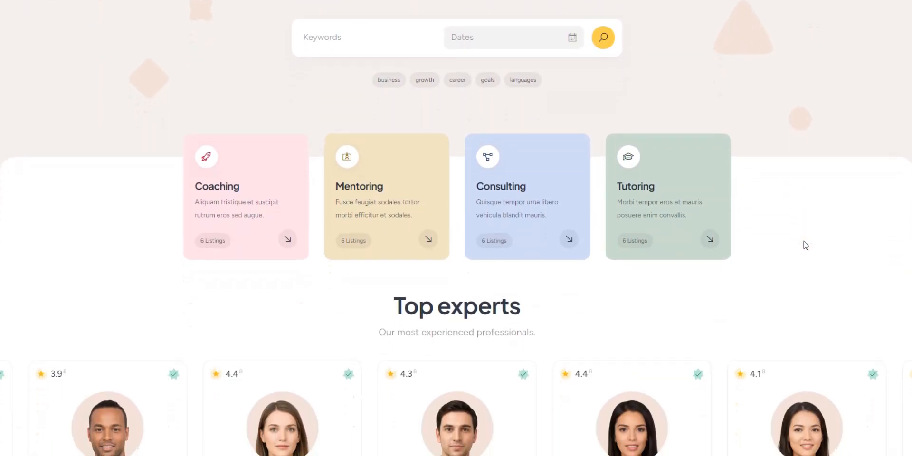
pyautogui.scroll(-4, 806, 245)
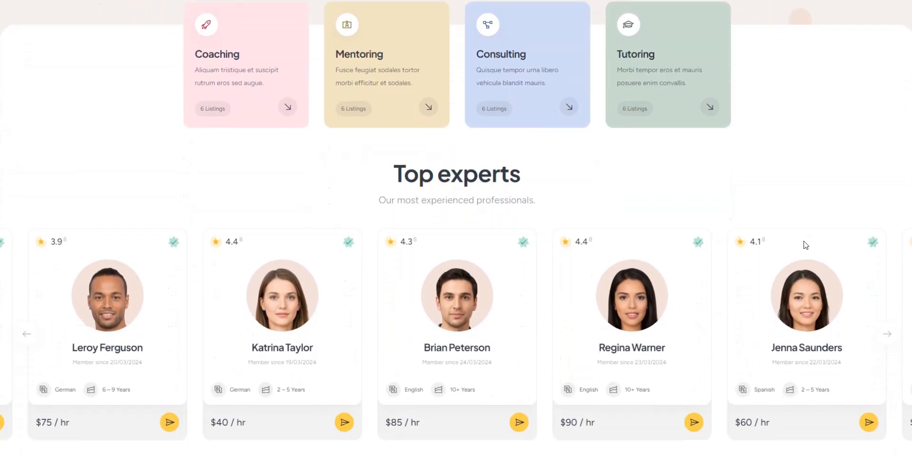
pyautogui.scroll(-5, 805, 245)
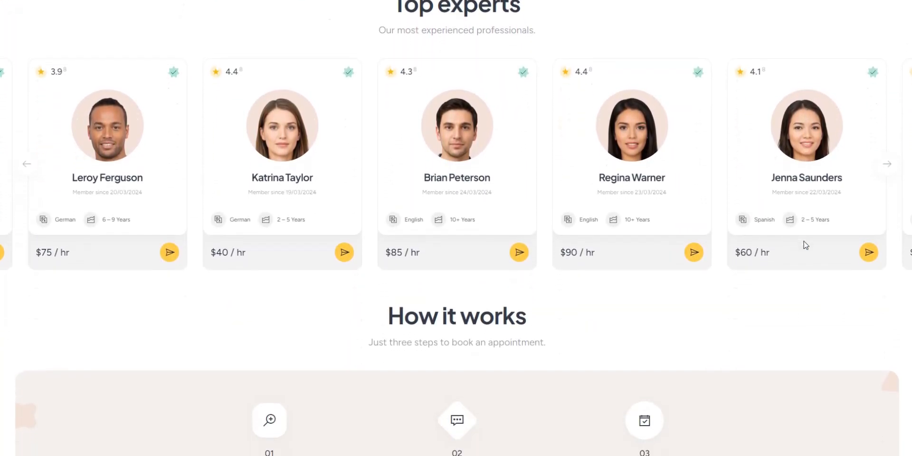
pyautogui.scroll(-5, 806, 245)
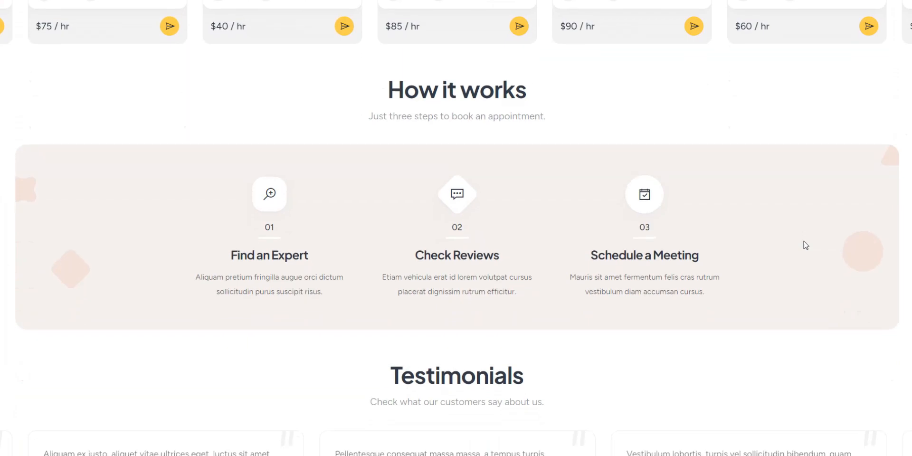
pyautogui.scroll(-6, 806, 245)
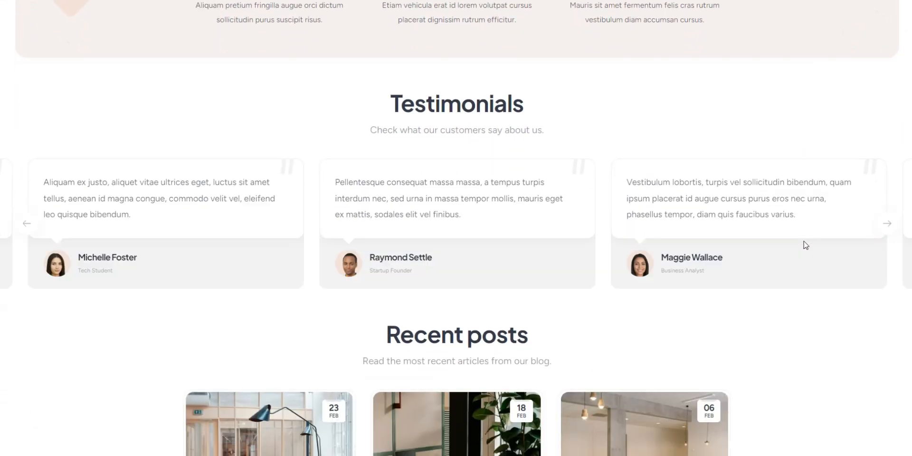
pyautogui.scroll(-5, 805, 245)
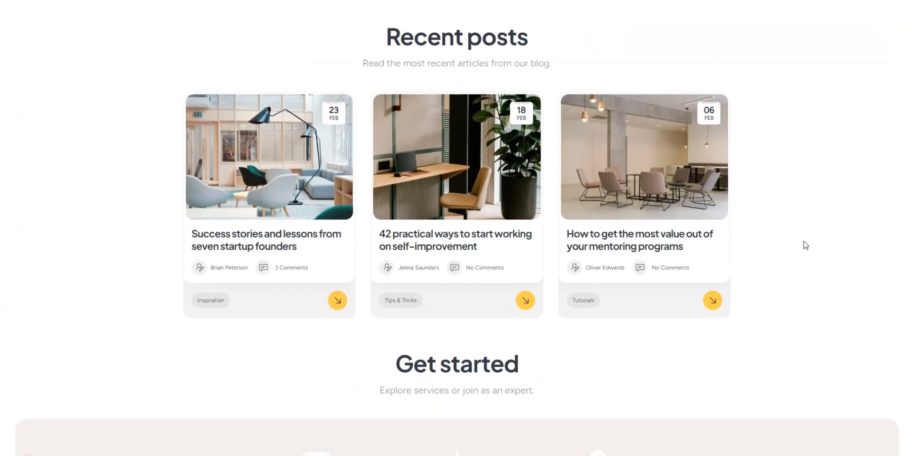